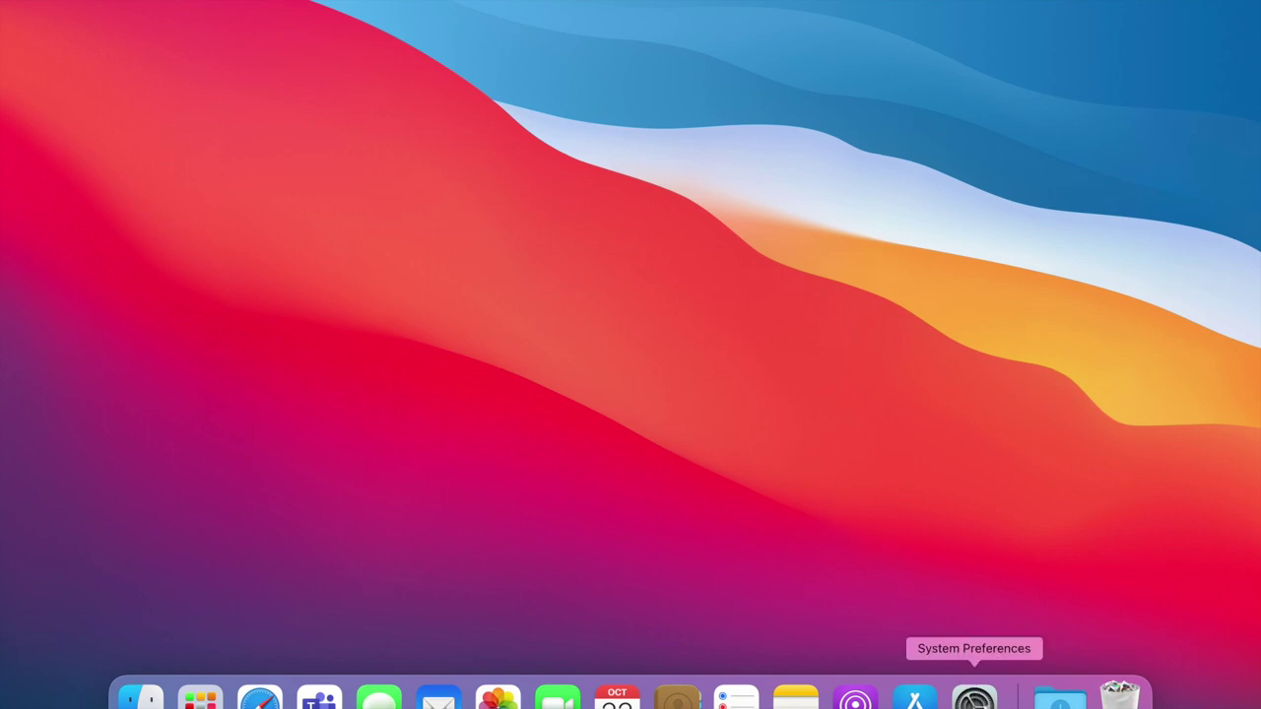
Step: Open System Preferences and go to the Keyboard pane under Accessibility's Motor section
{"action": "left_click", "coordinate": [974, 697]}
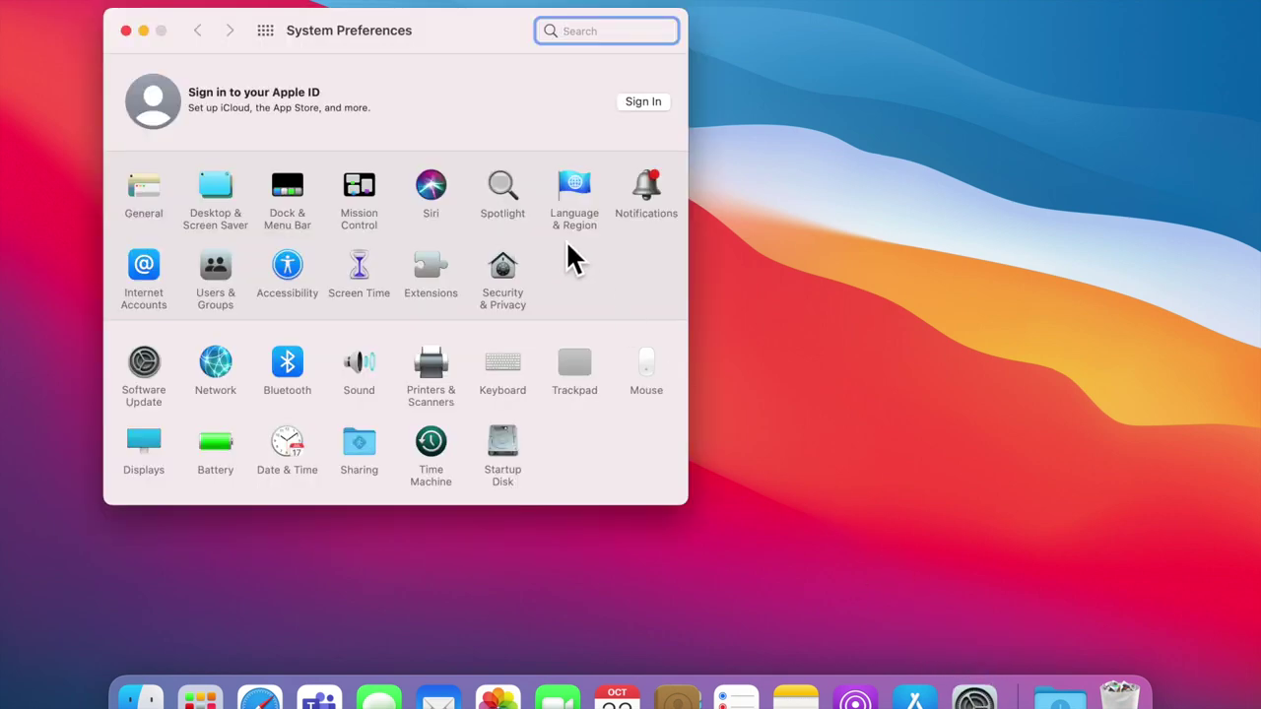
{"action": "left_click", "coordinate": [299, 277]}
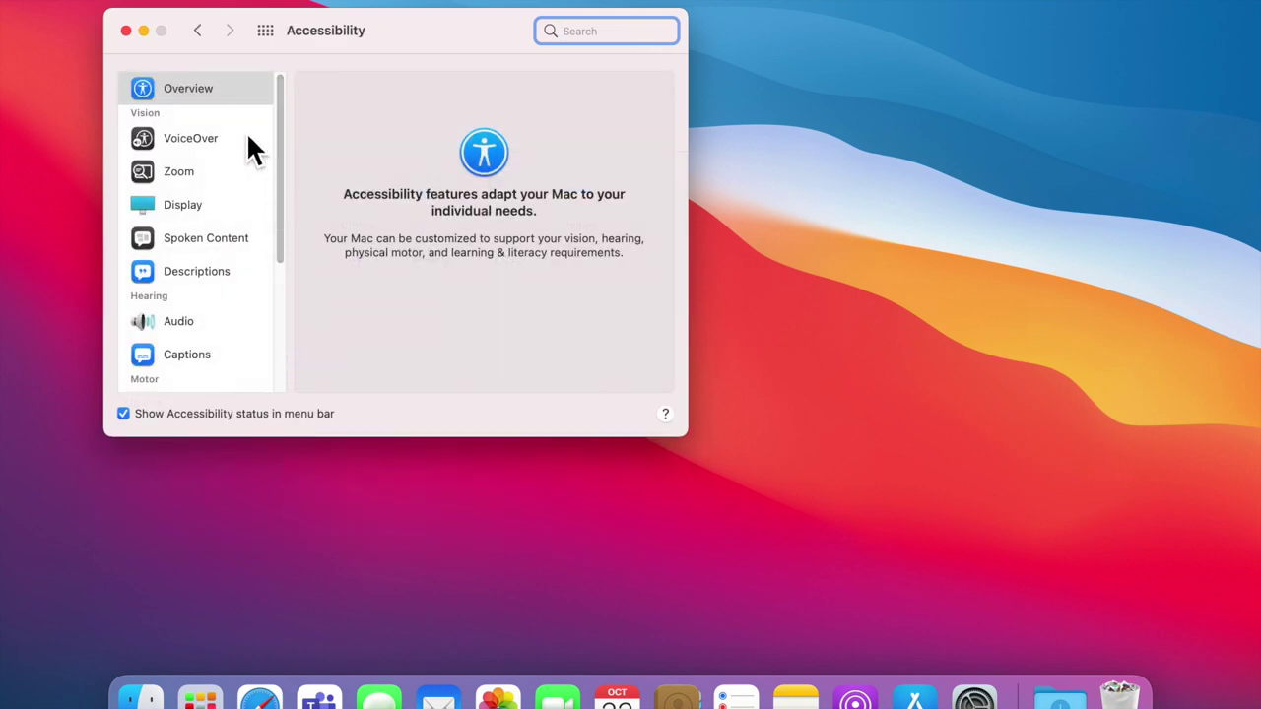
{"action": "scroll", "coordinate": [248, 140], "scroll_direction": "down", "scroll_amount": 5}
{"action": "scroll", "coordinate": [246, 138], "scroll_direction": "down", "scroll_amount": 5}
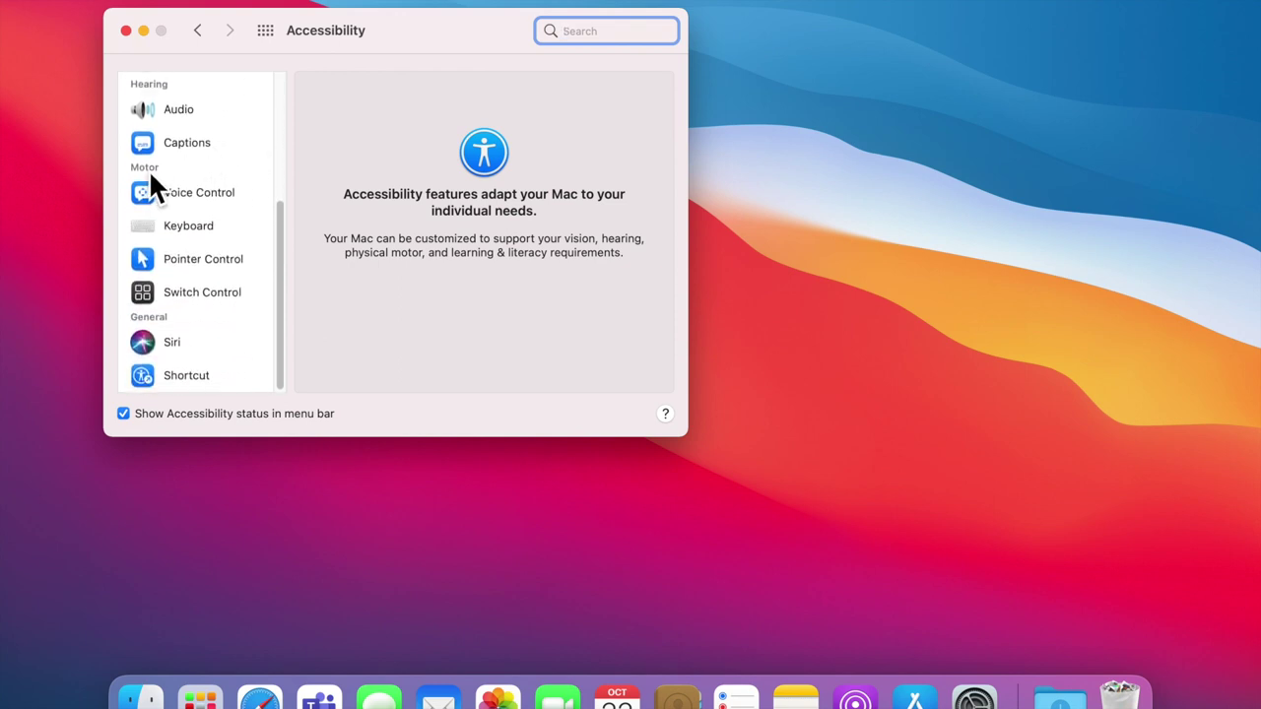
{"action": "left_click", "coordinate": [181, 230]}
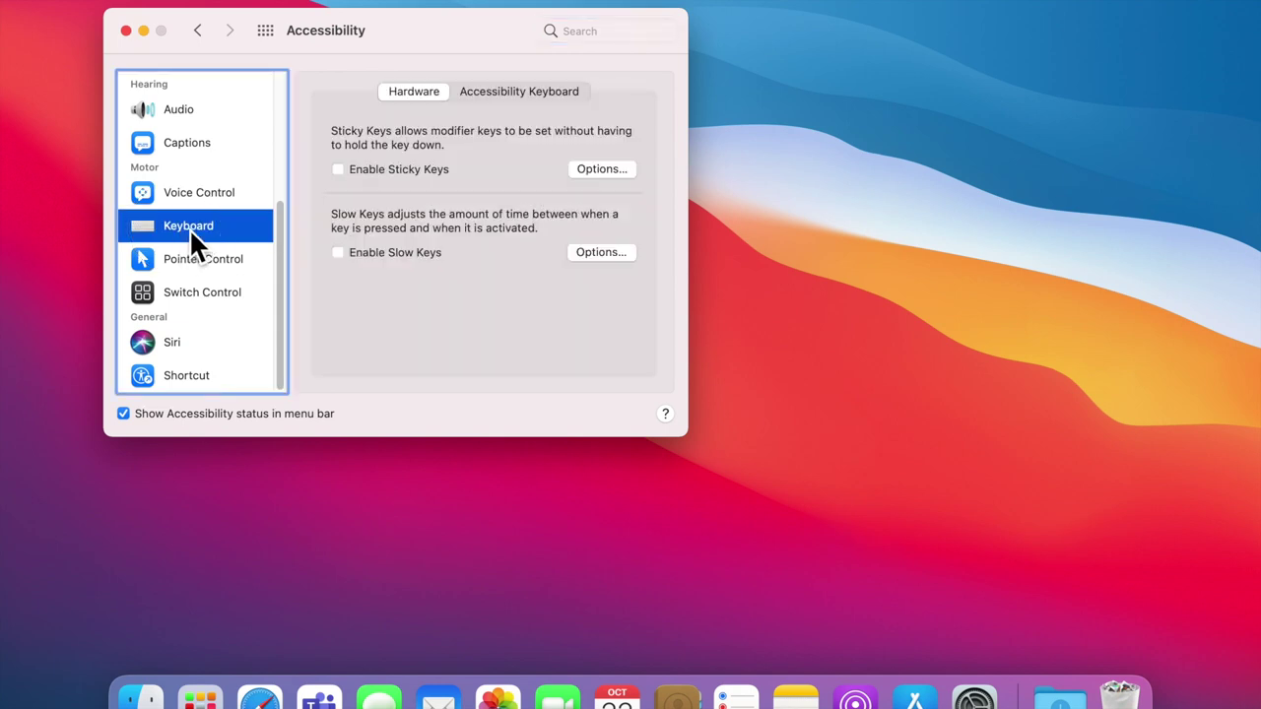
Step: Check Enable Accessibility Keyboard on the Accessibility Keyboard tab and open its Options sheet
{"action": "left_click", "coordinate": [475, 96]}
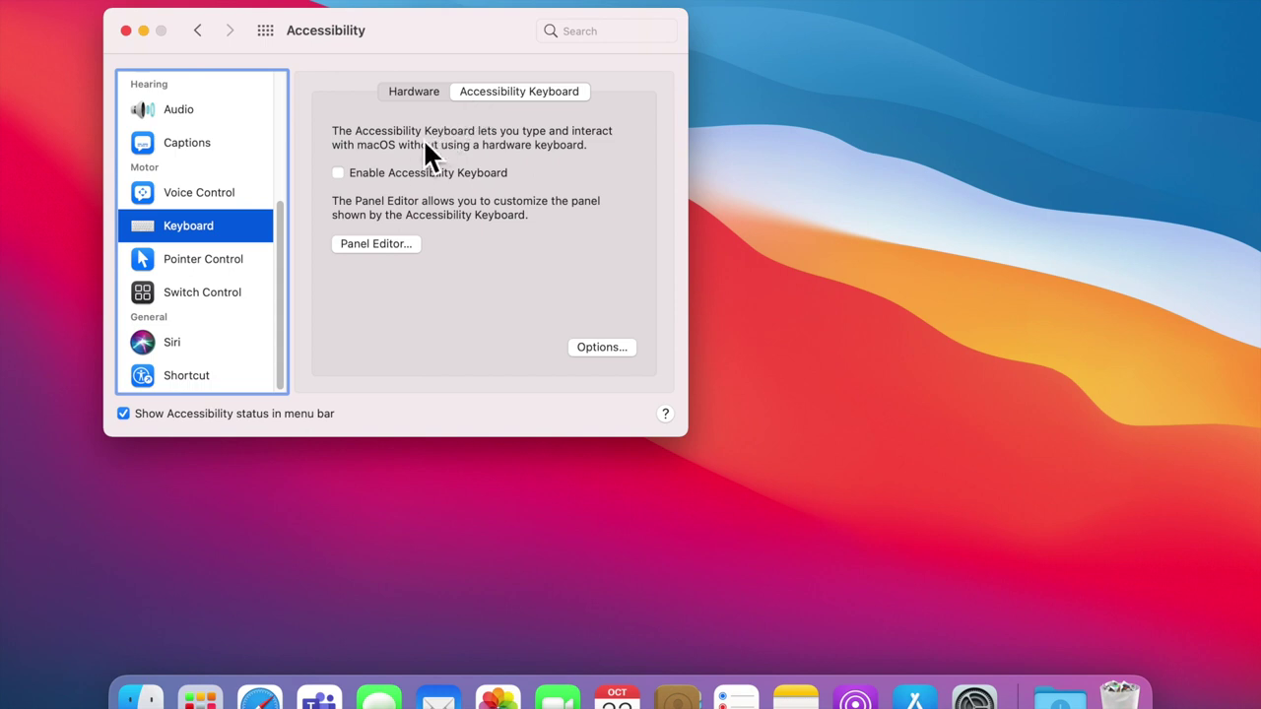
{"action": "left_click", "coordinate": [345, 178]}
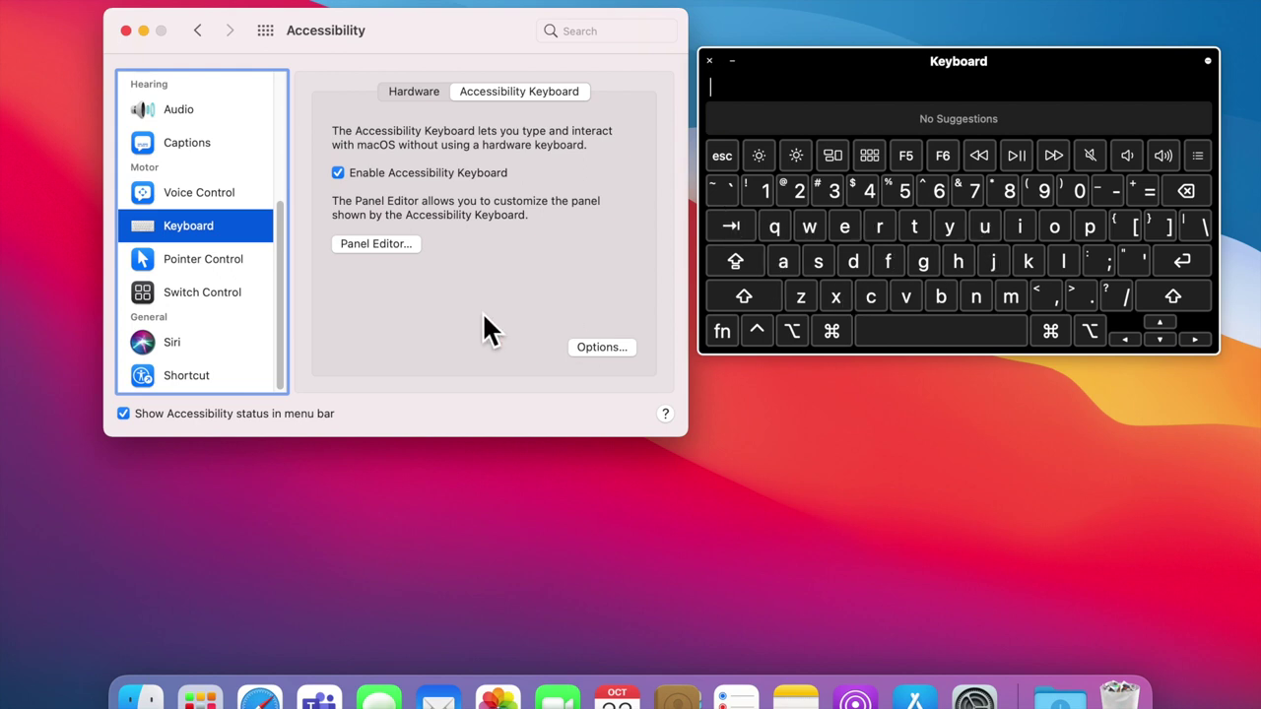
{"action": "left_click", "coordinate": [596, 351]}
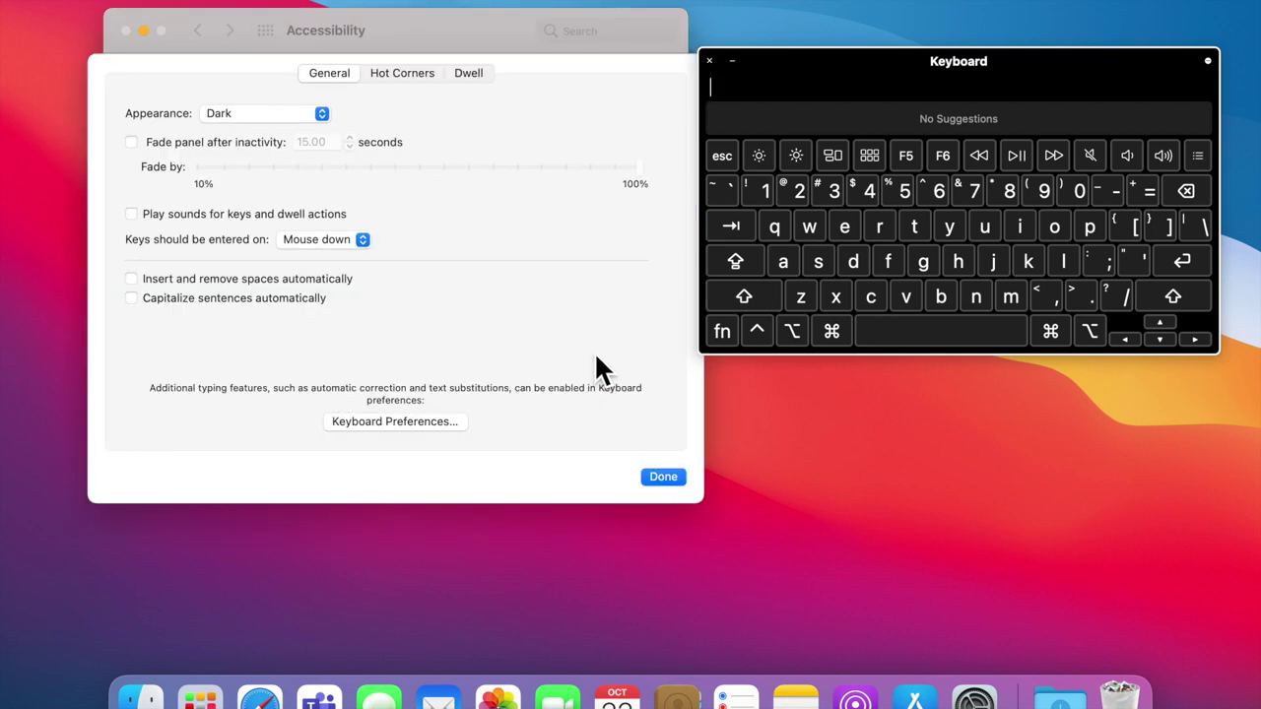
Step: Try the Light panel appearance, then set the on-screen keyboard back to Dark
{"action": "left_click", "coordinate": [234, 122]}
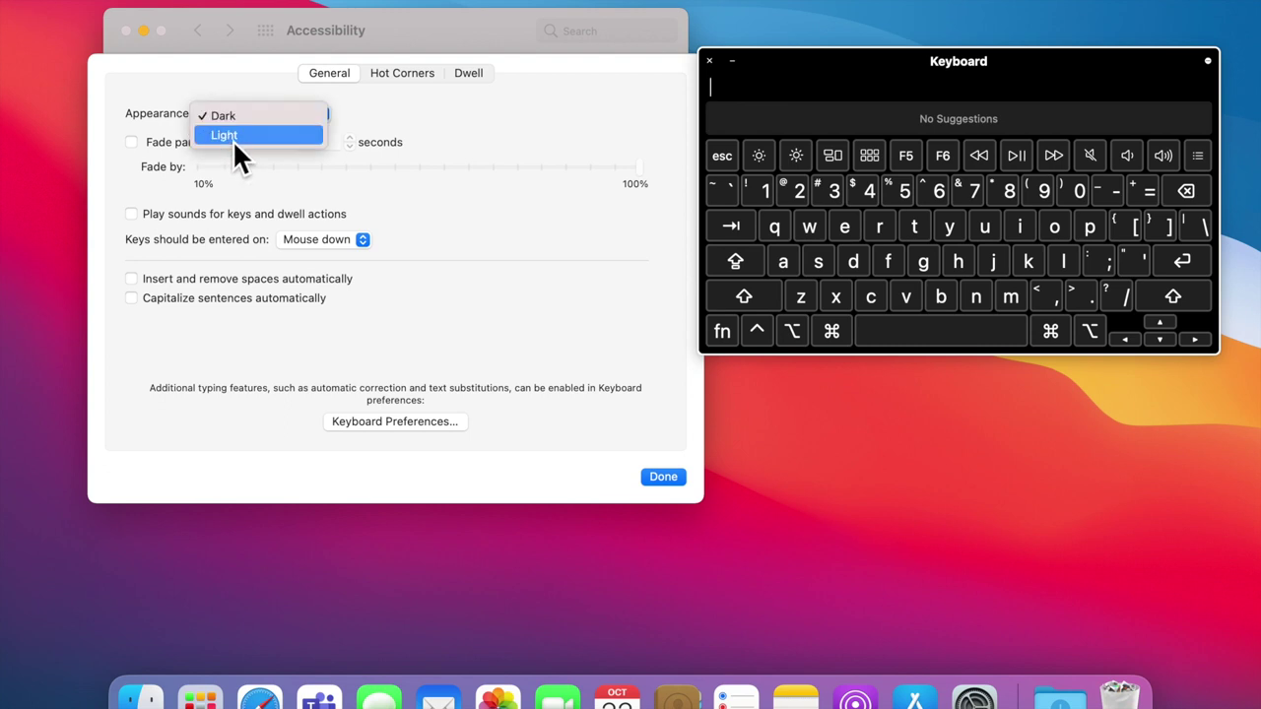
{"action": "left_click", "coordinate": [234, 138]}
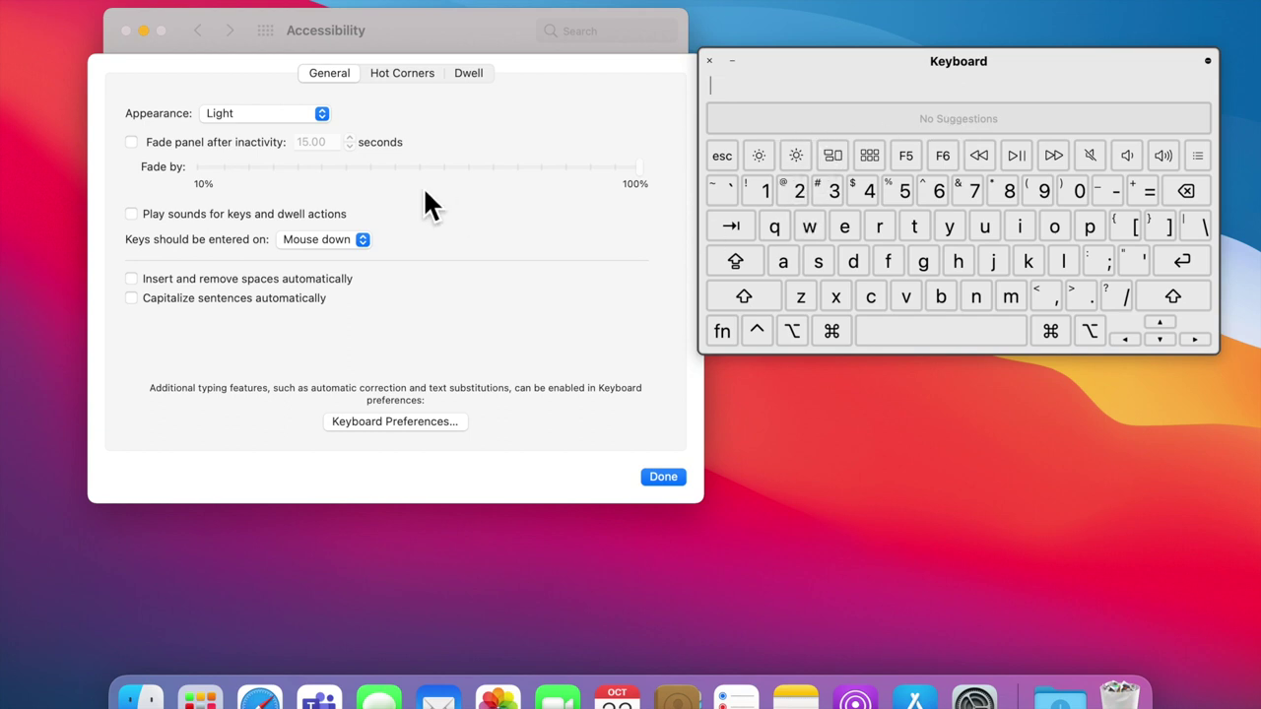
{"action": "left_click", "coordinate": [248, 119]}
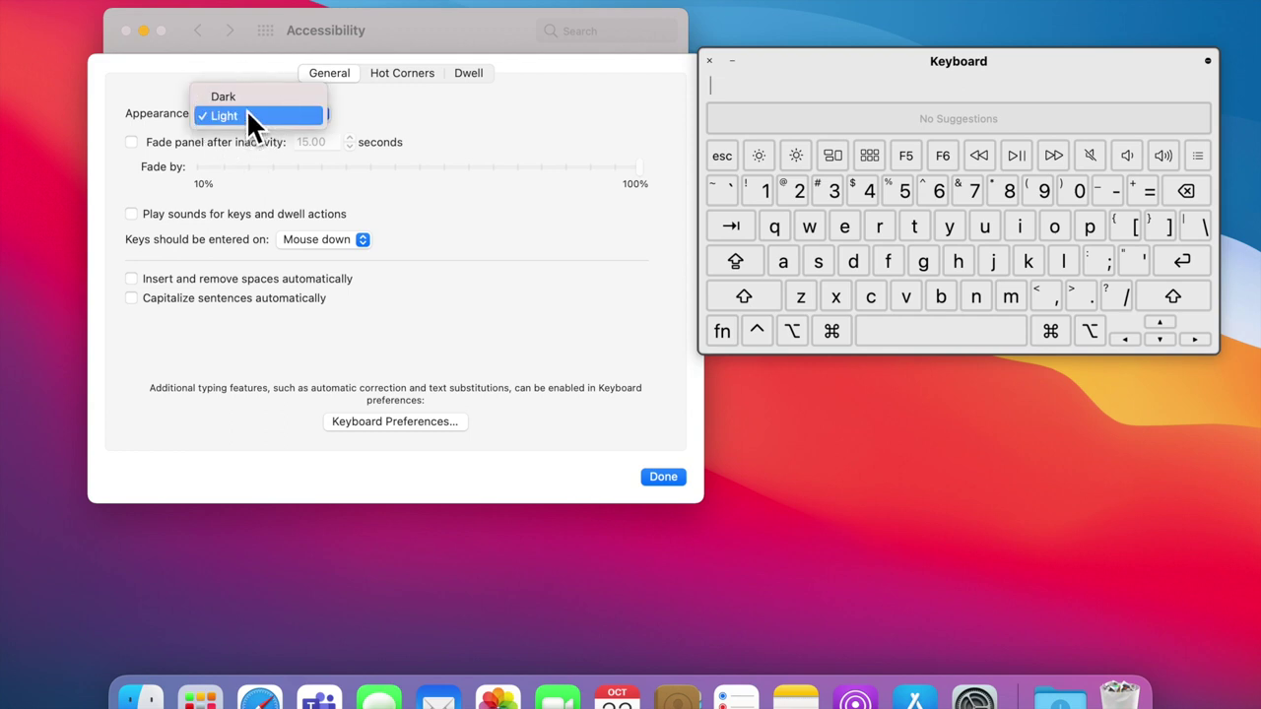
{"action": "left_click", "coordinate": [246, 102]}
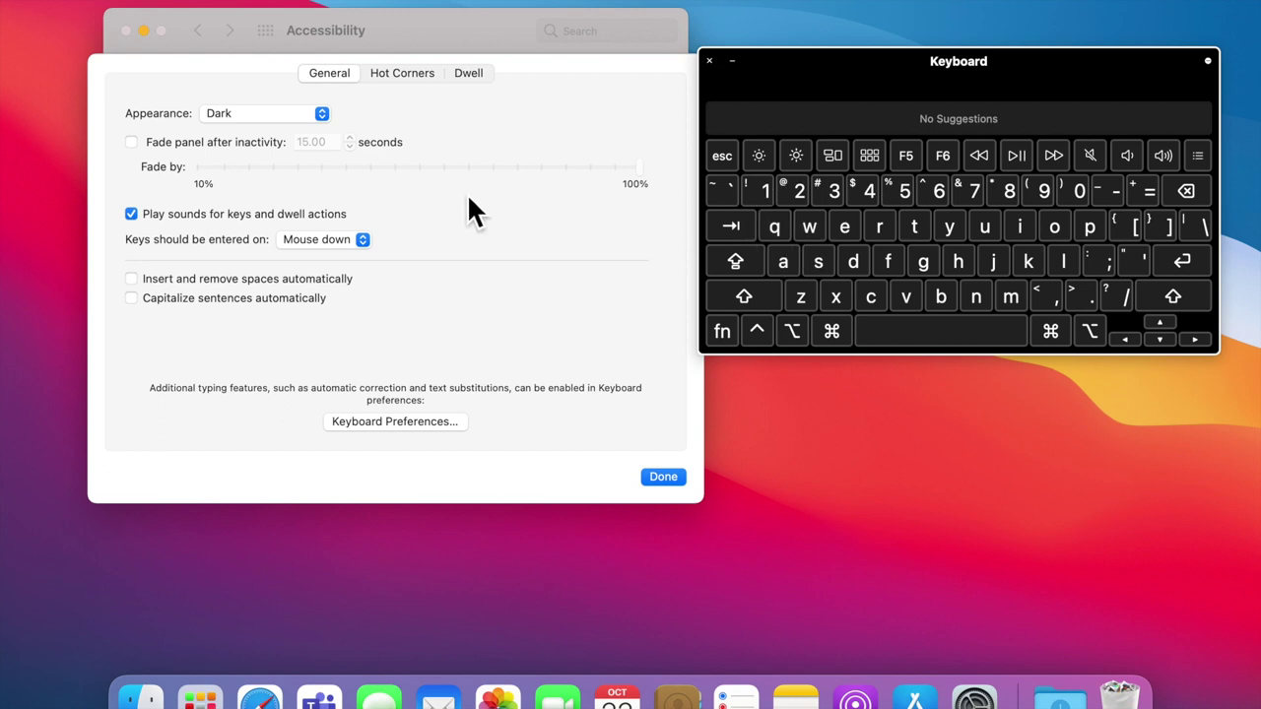
Step: Turn off sounds for keys and dwell actions and keep keys entered on Mouse down
{"action": "left_click", "coordinate": [138, 224]}
{"action": "left_click", "coordinate": [306, 254]}
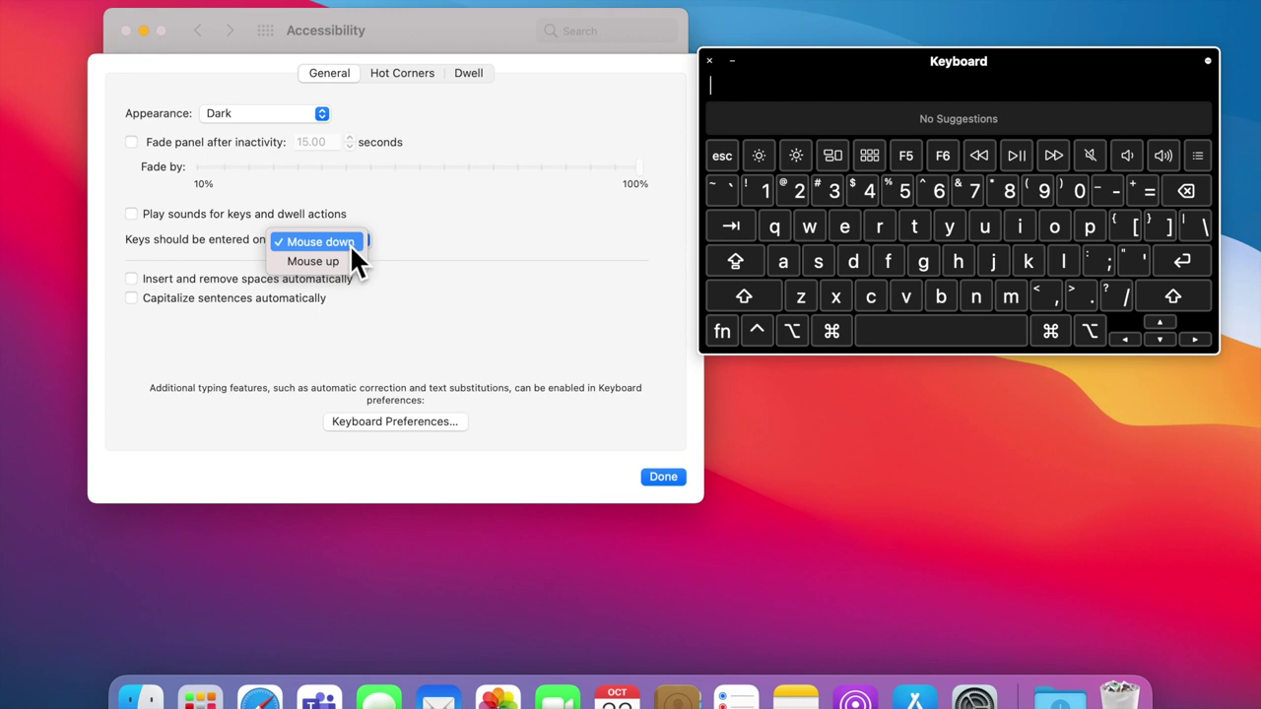
{"action": "left_click", "coordinate": [349, 244]}
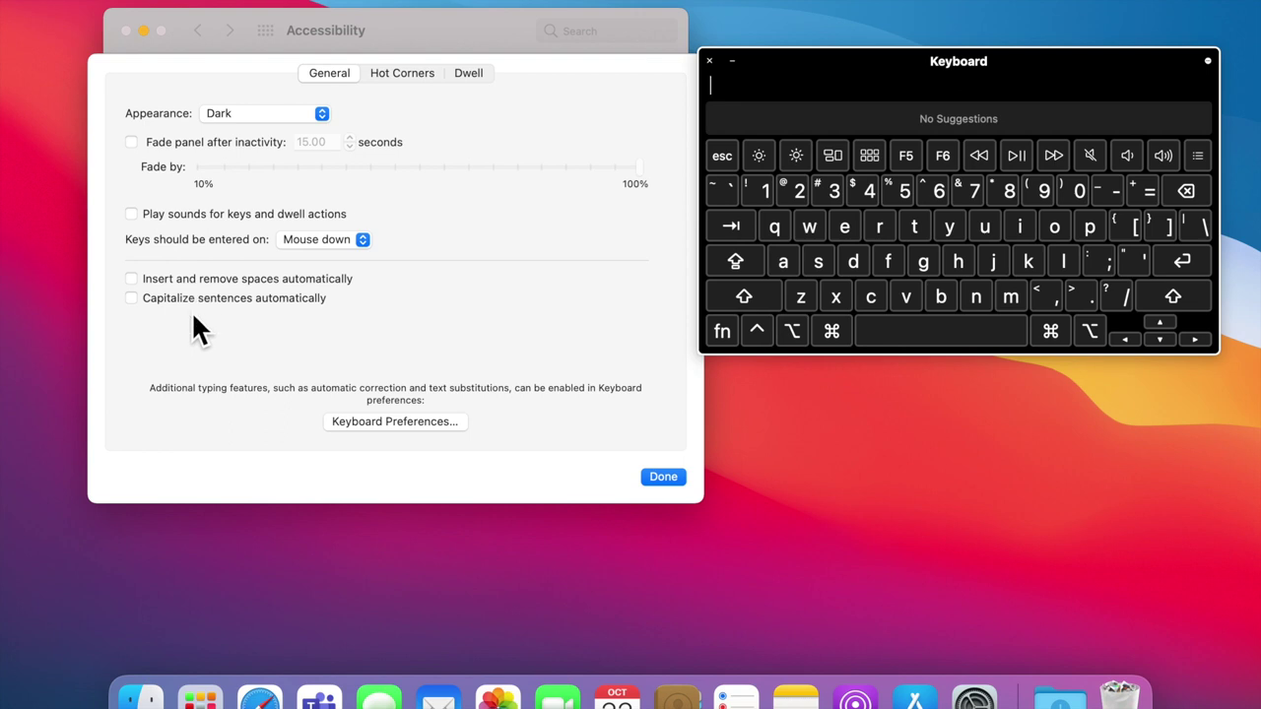
Step: Test the Shift and space keys on the on-screen keyboard, then view Hot Corners
{"action": "left_click", "coordinate": [774, 292]}
{"action": "left_click", "coordinate": [894, 331]}
{"action": "left_click", "coordinate": [406, 79]}
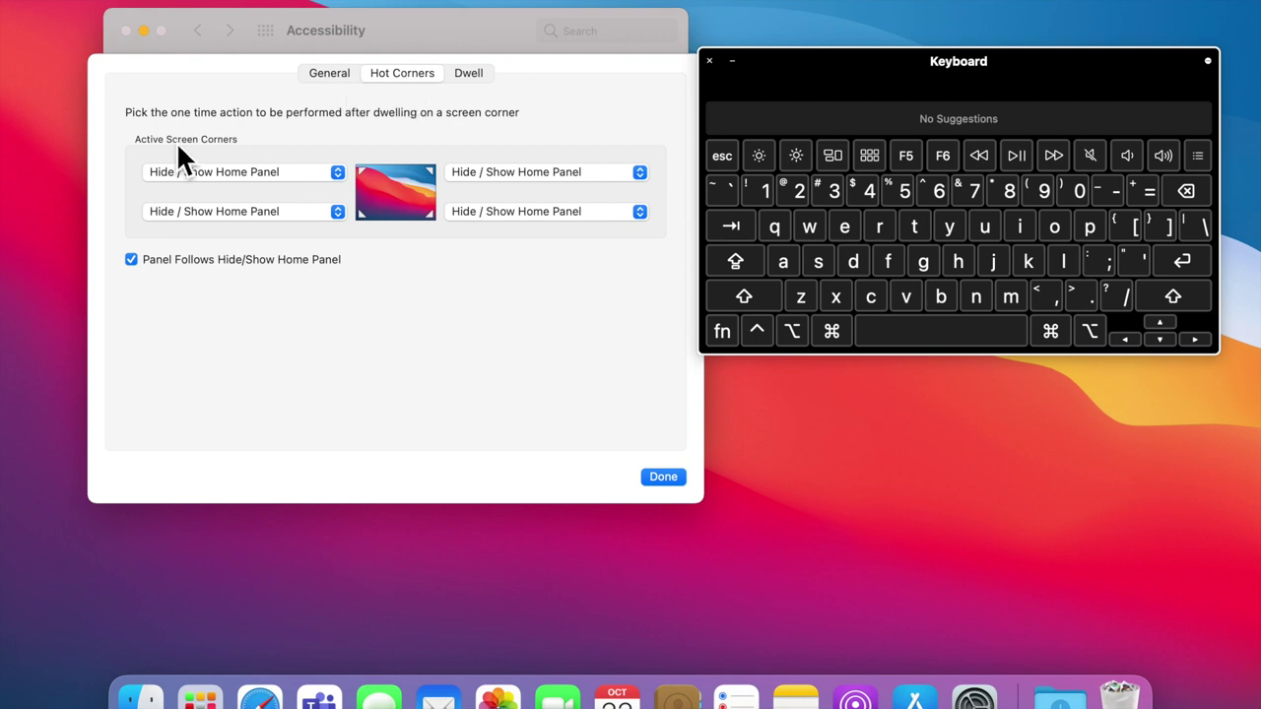
Step: Keep Hide / Show Home Panel on the top-left corner and move the keyboard out of the way
{"action": "left_click", "coordinate": [201, 178]}
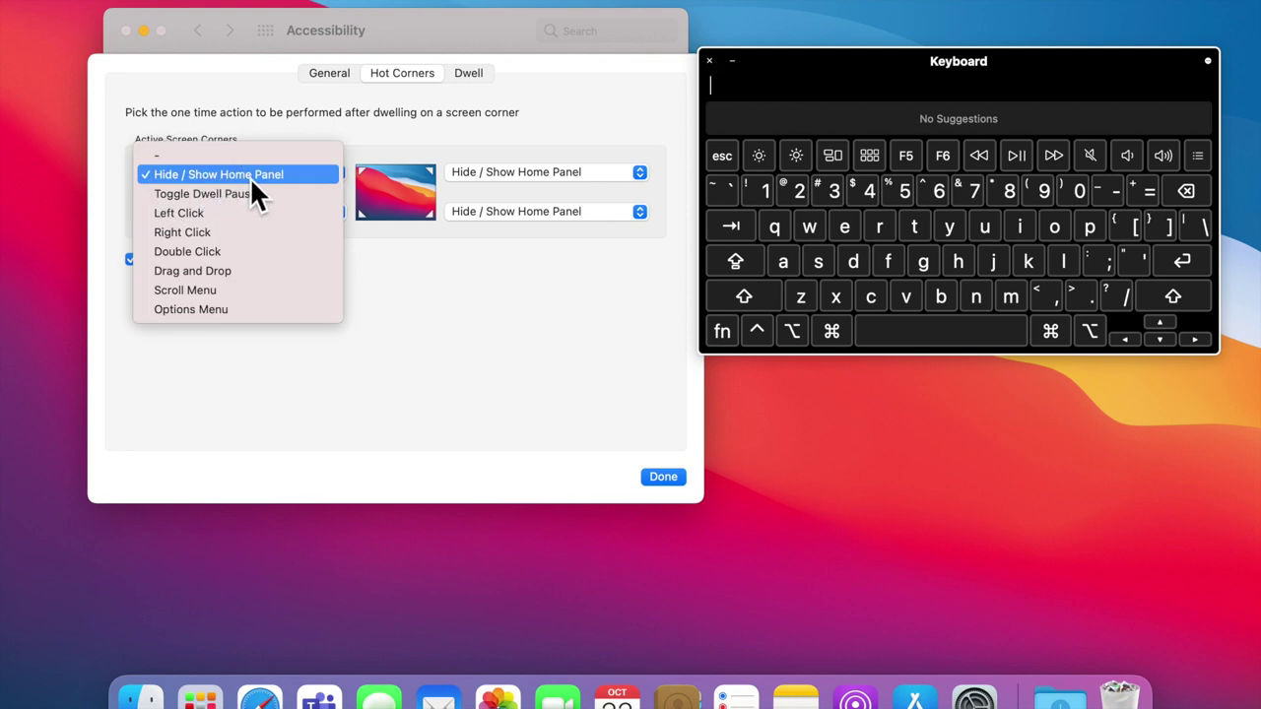
{"action": "left_click", "coordinate": [249, 177]}
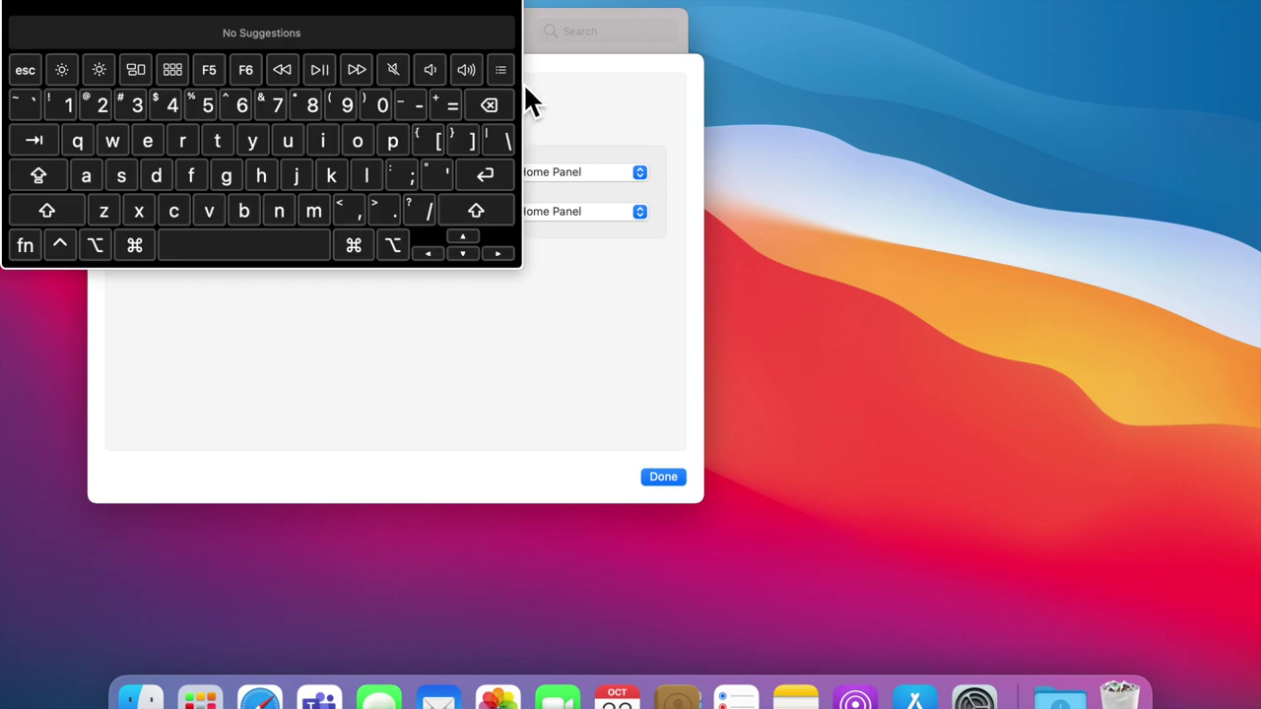
{"action": "left_click_drag", "start_coordinate": [416, 6], "coordinate": [1140, 112]}
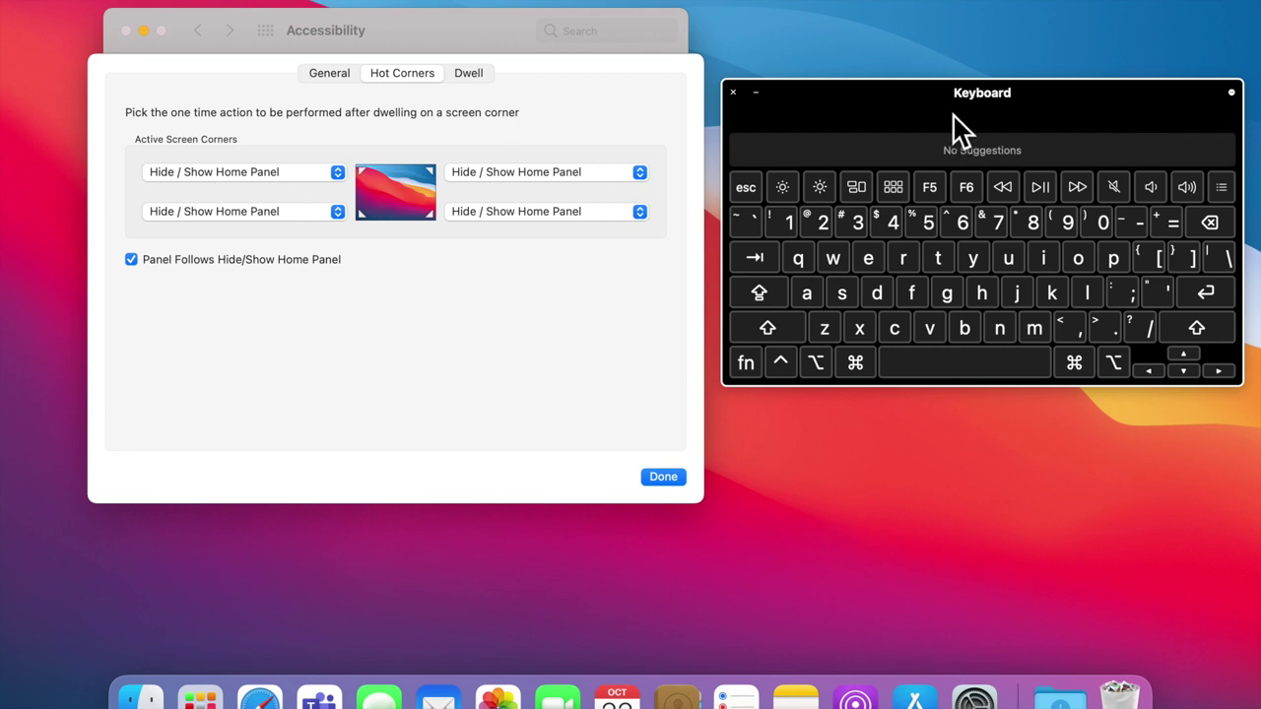
Step: Set the lower-left, upper-right and lower-right hot corners to no action ("-")
{"action": "left_click", "coordinate": [271, 212]}
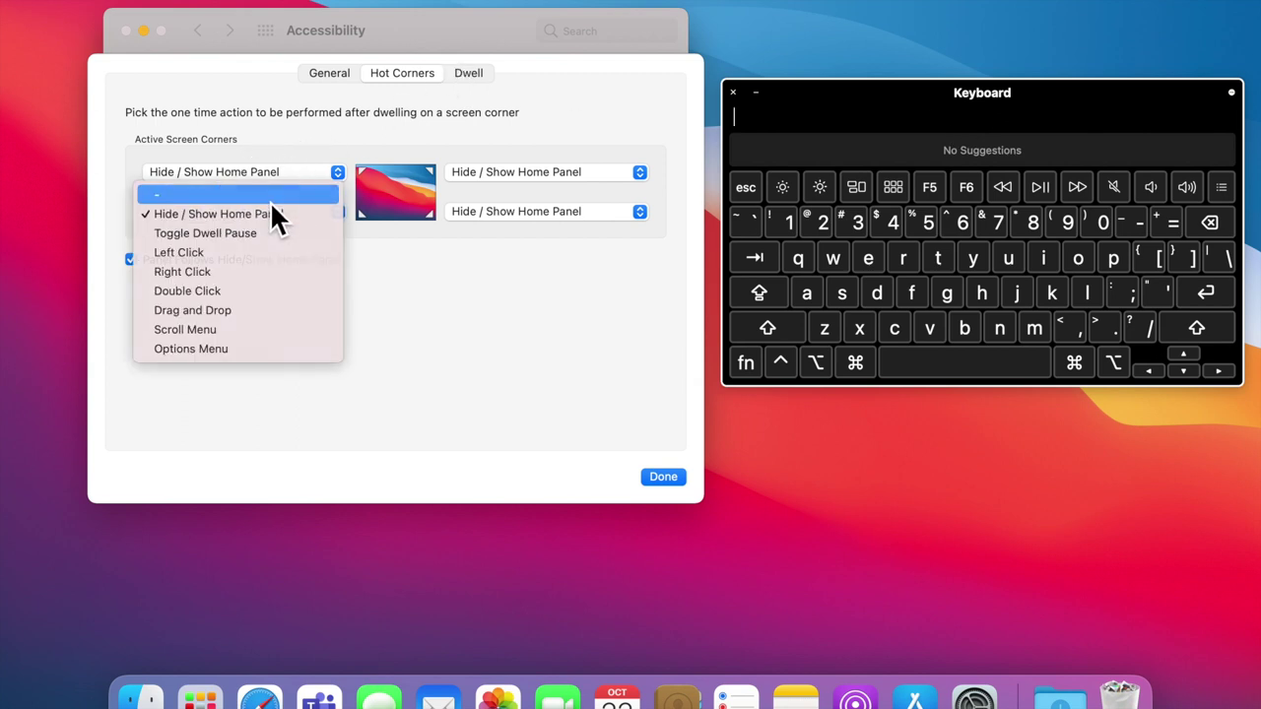
{"action": "left_click", "coordinate": [271, 202]}
{"action": "left_click", "coordinate": [469, 174]}
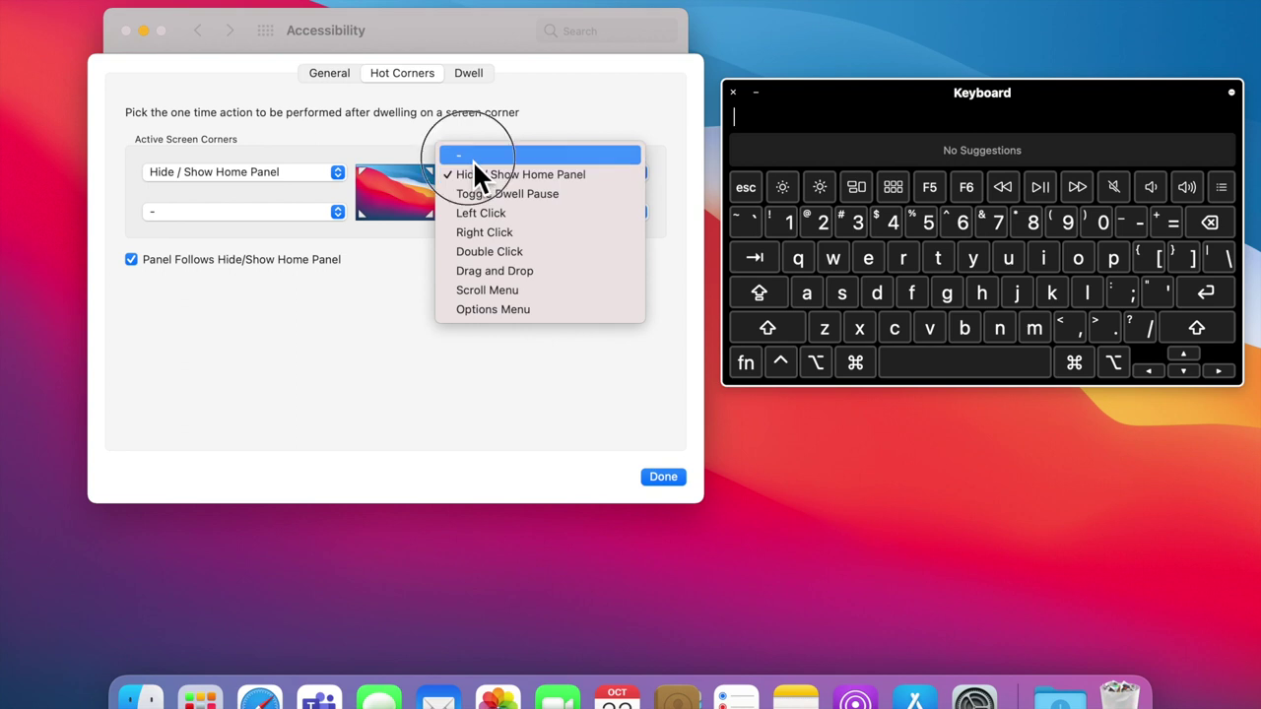
{"action": "left_click", "coordinate": [471, 158]}
{"action": "left_click", "coordinate": [469, 210]}
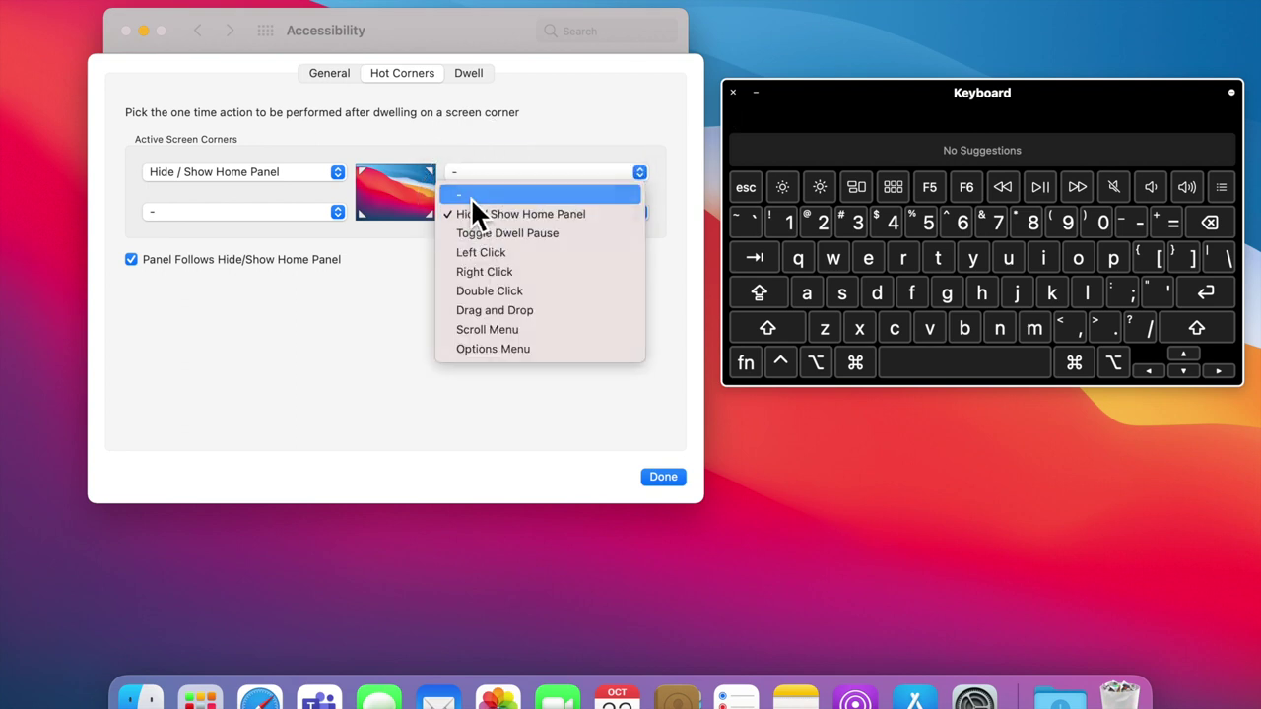
{"action": "left_click", "coordinate": [471, 197]}
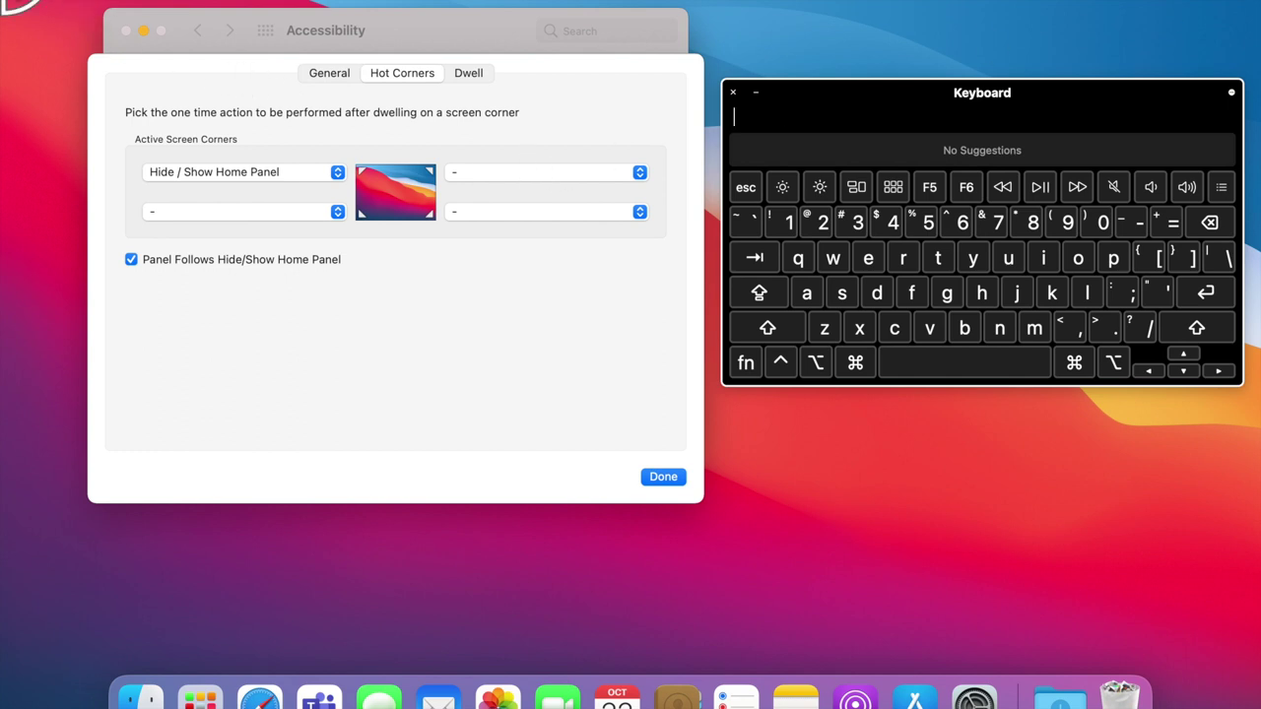
{"action": "mouse_move", "coordinate": [3, 3]}
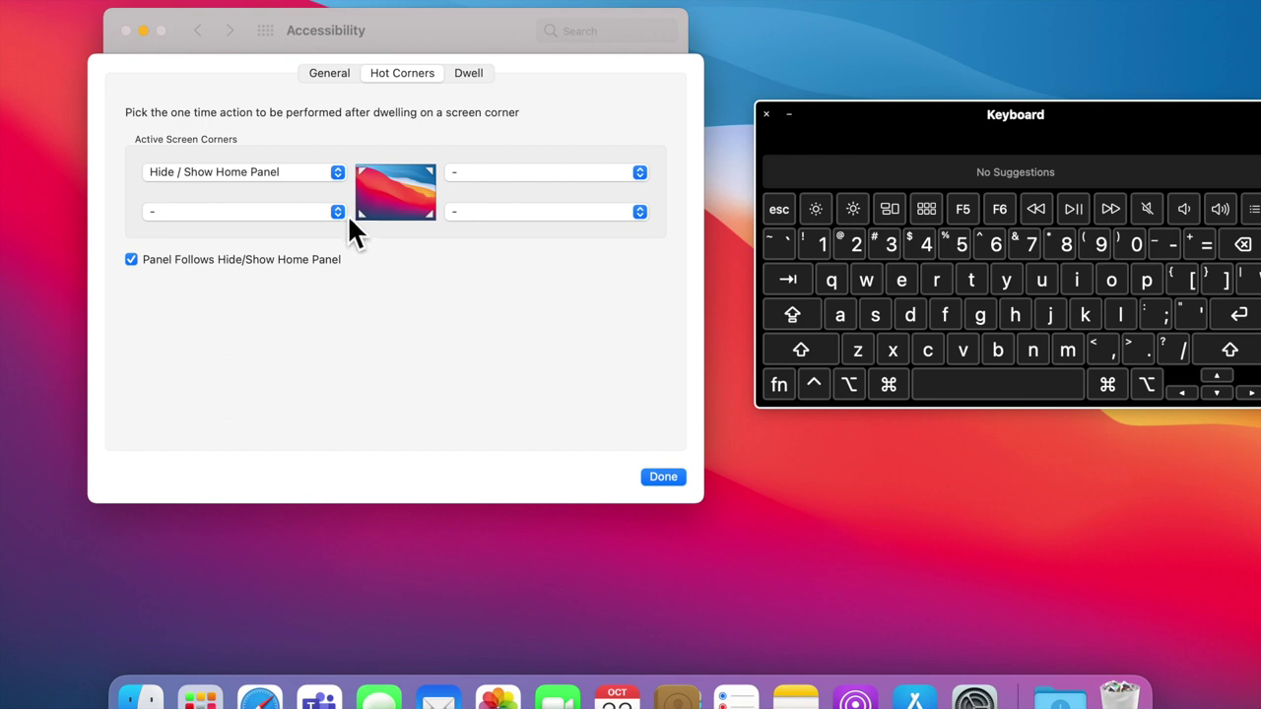
{"action": "left_click", "coordinate": [345, 214]}
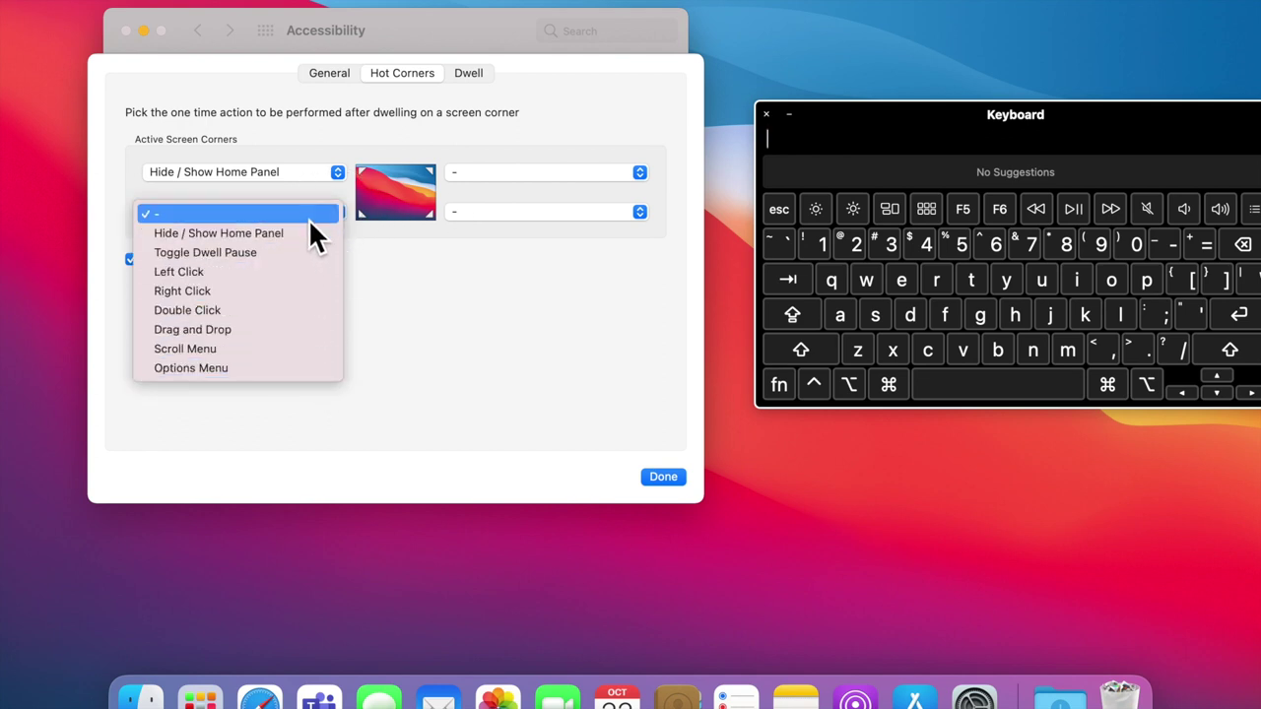
{"action": "left_click", "coordinate": [309, 218]}
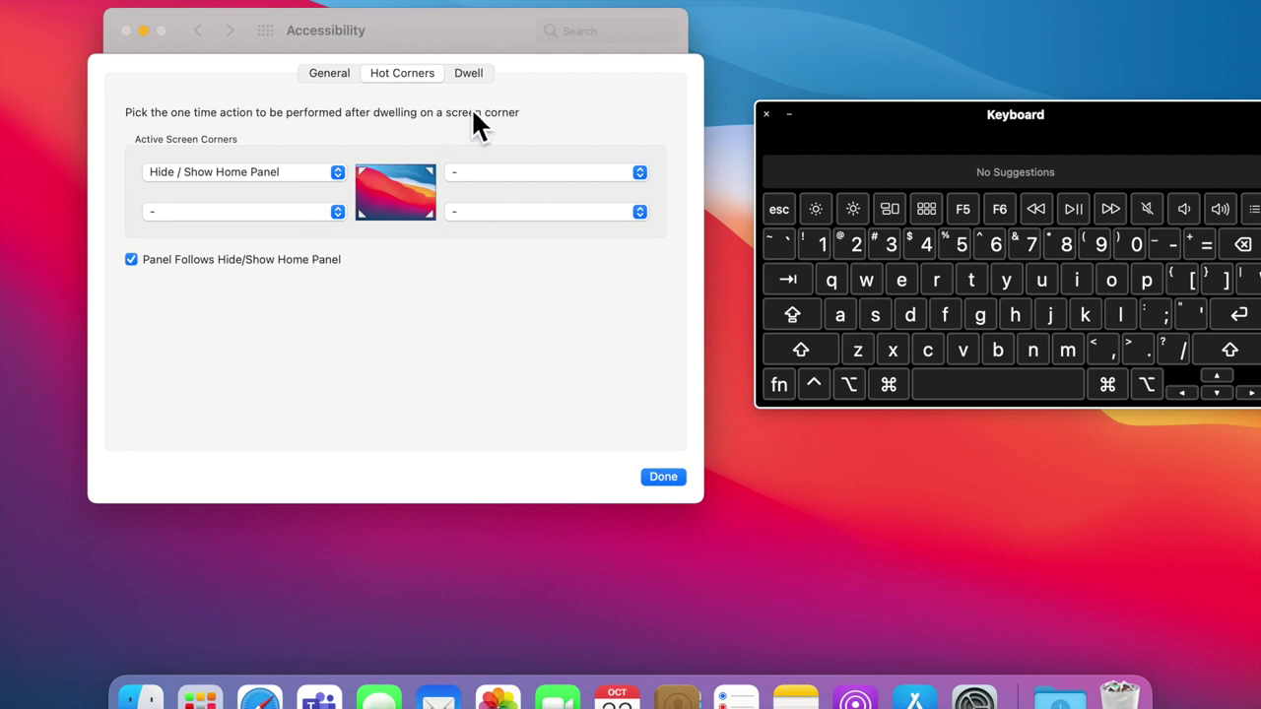
Step: Review the Dwell and General tabs, close the options sheet, and open the keyboard's panel options
{"action": "left_click", "coordinate": [474, 80]}
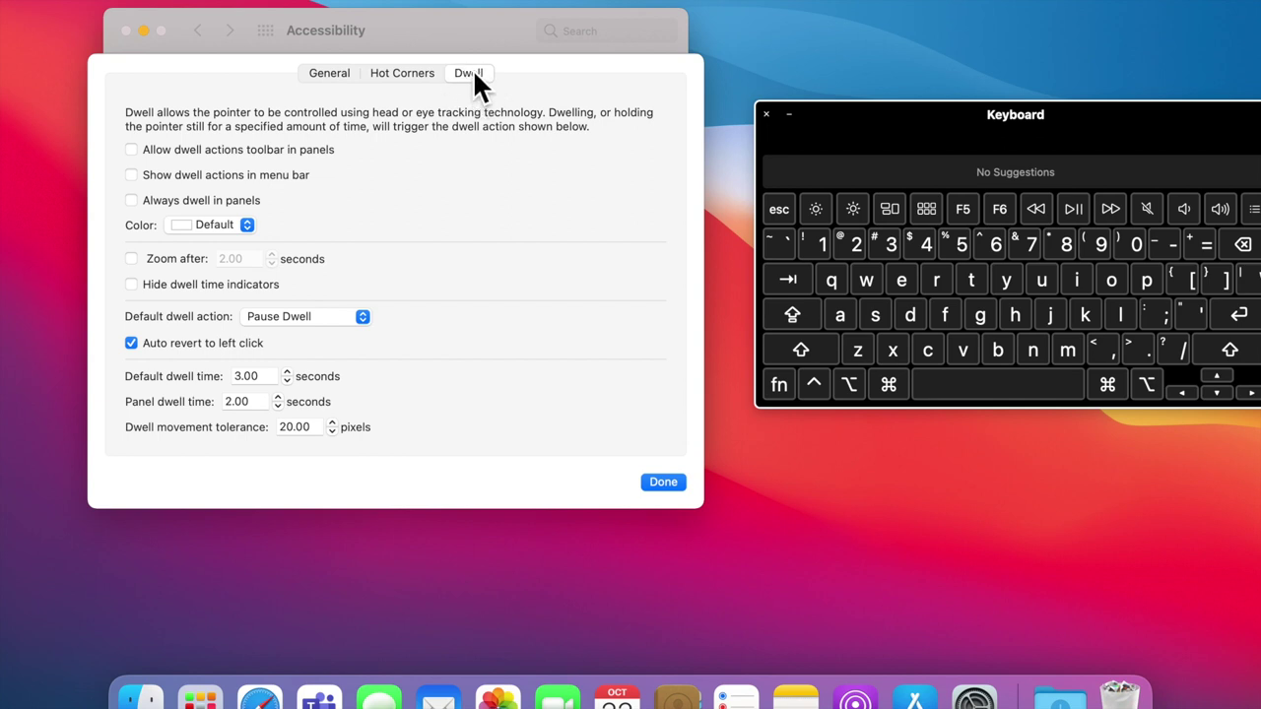
{"action": "left_click", "coordinate": [332, 76]}
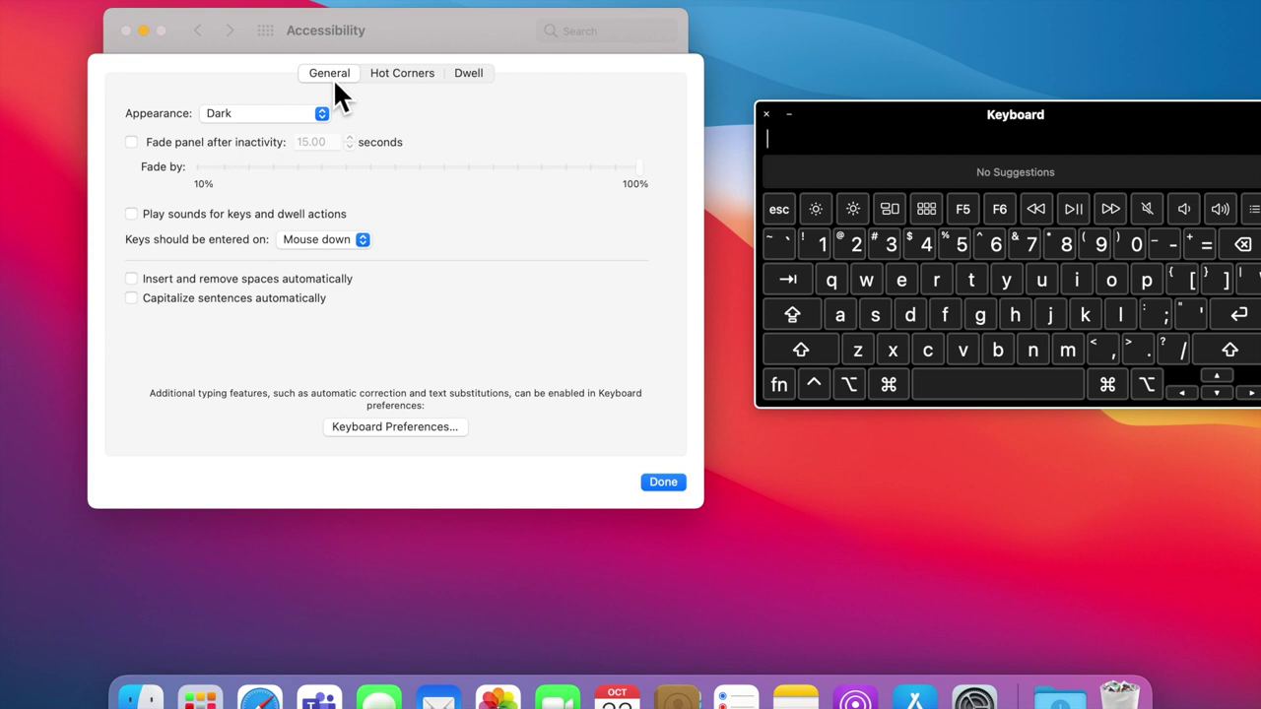
{"action": "left_click", "coordinate": [335, 80]}
{"action": "left_click", "coordinate": [661, 484]}
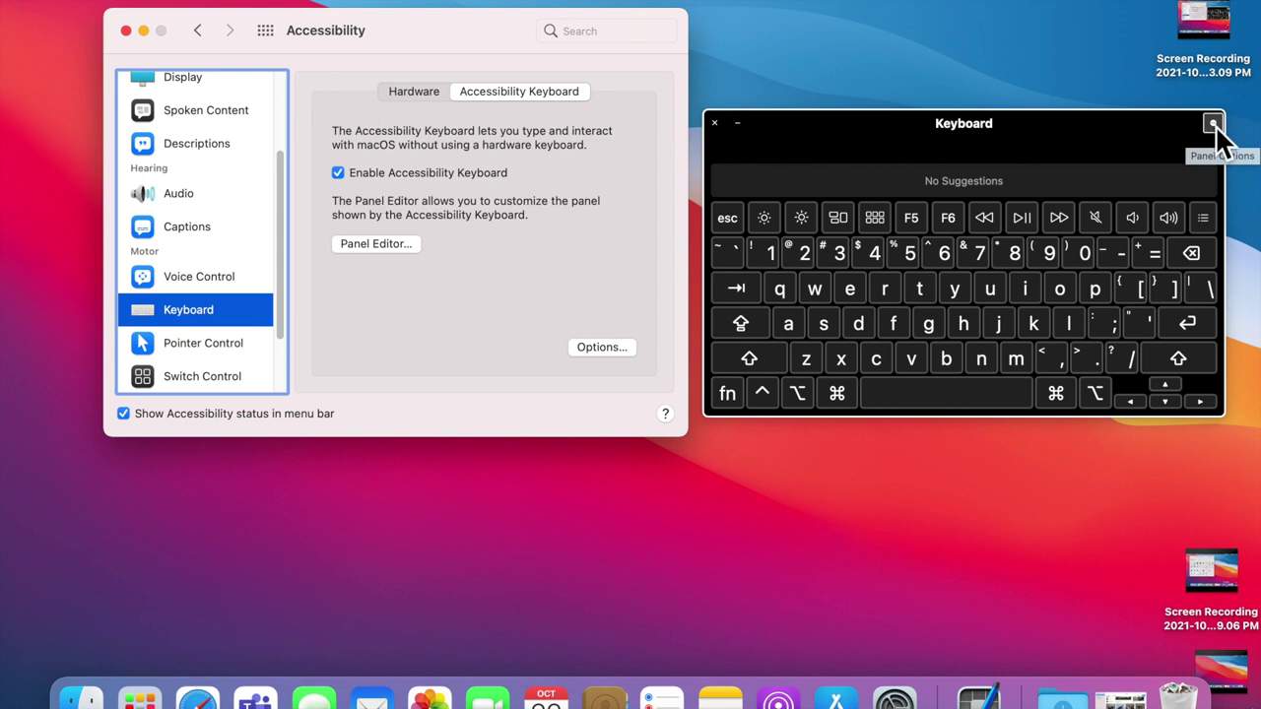
{"action": "left_click", "coordinate": [1213, 124]}
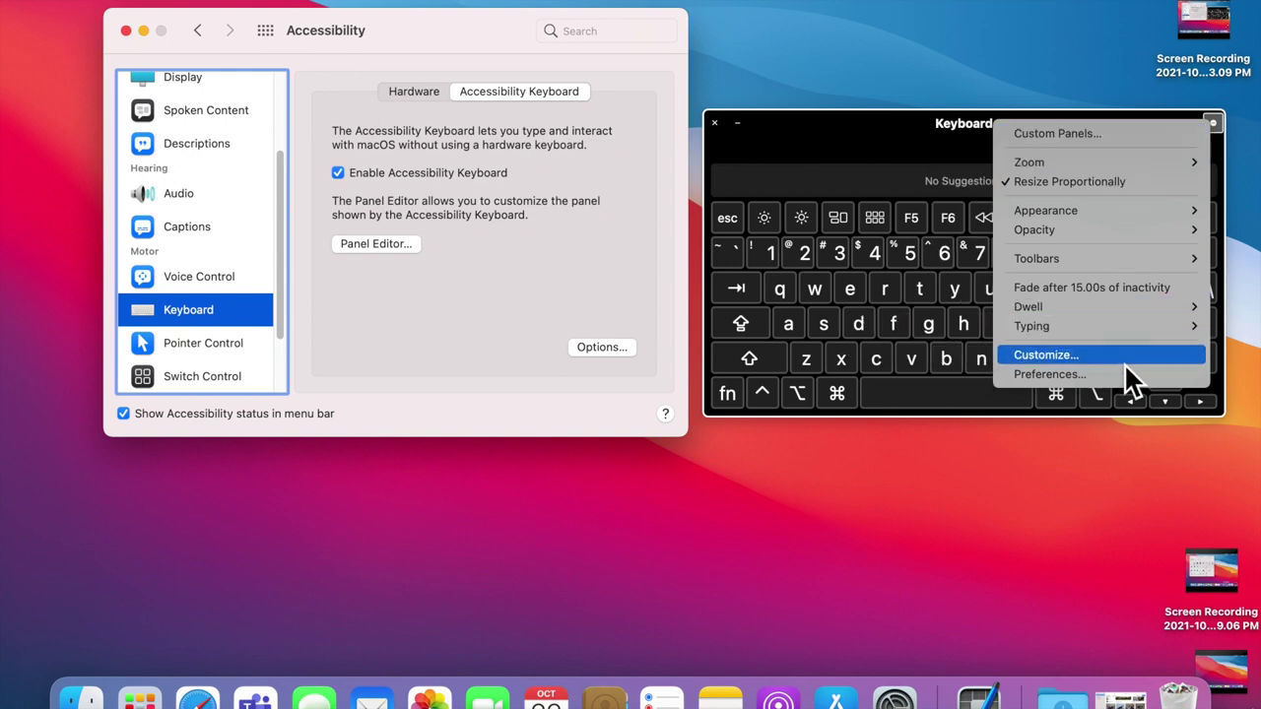
{"action": "left_click", "coordinate": [1116, 140]}
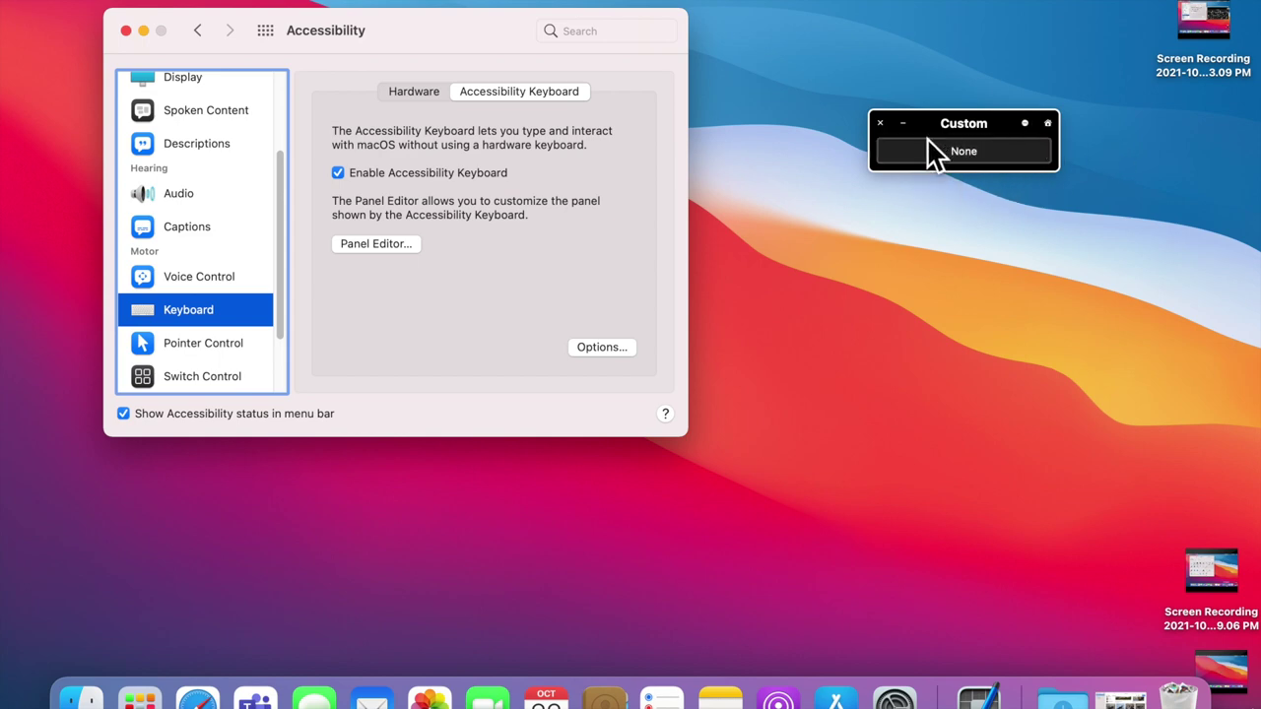
{"action": "left_click", "coordinate": [1050, 128]}
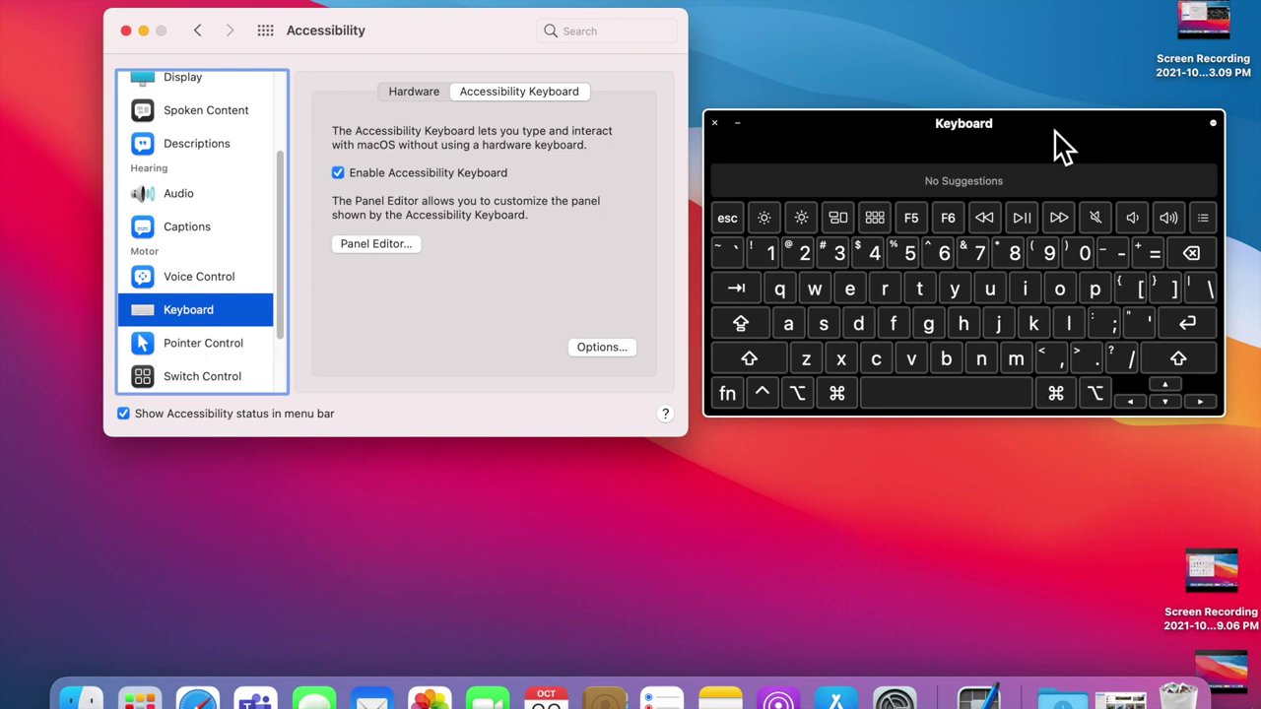
{"action": "left_click", "coordinate": [1215, 126]}
Step: Enlarge the on-screen keyboard to 150% and switch its appearance to Light
{"action": "mouse_move", "coordinate": [1190, 170]}
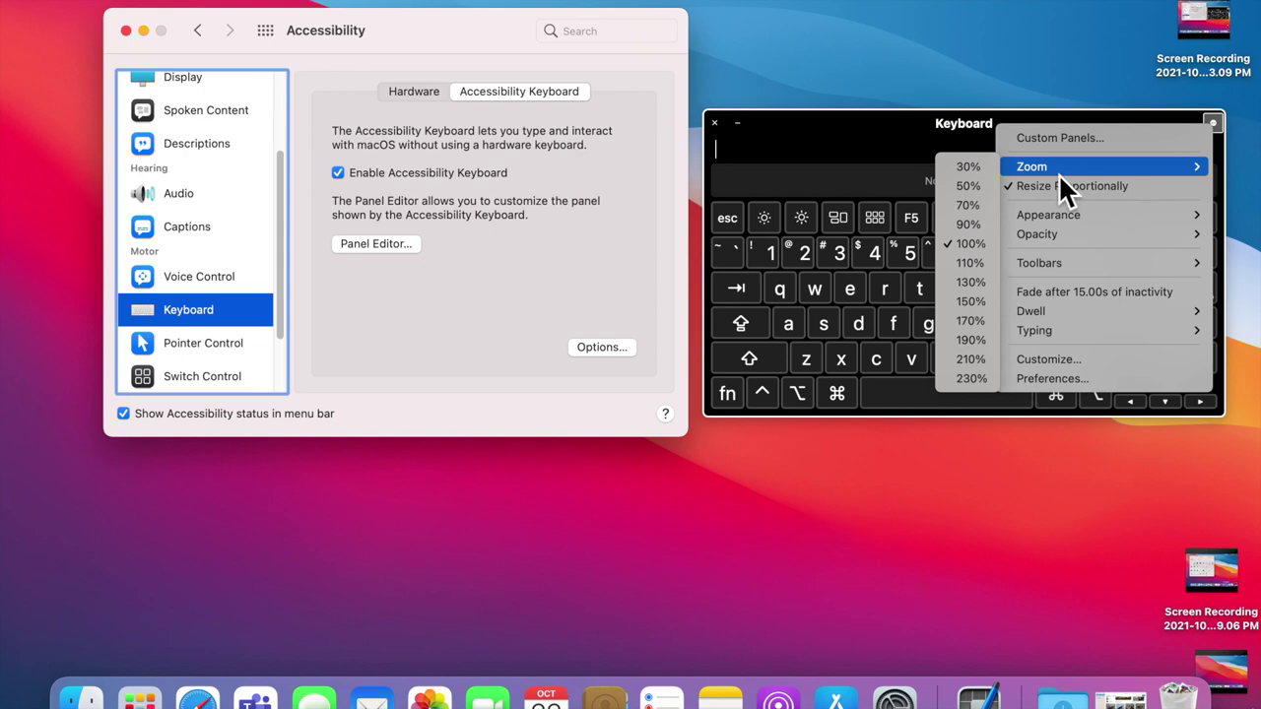
{"action": "left_click", "coordinate": [987, 308]}
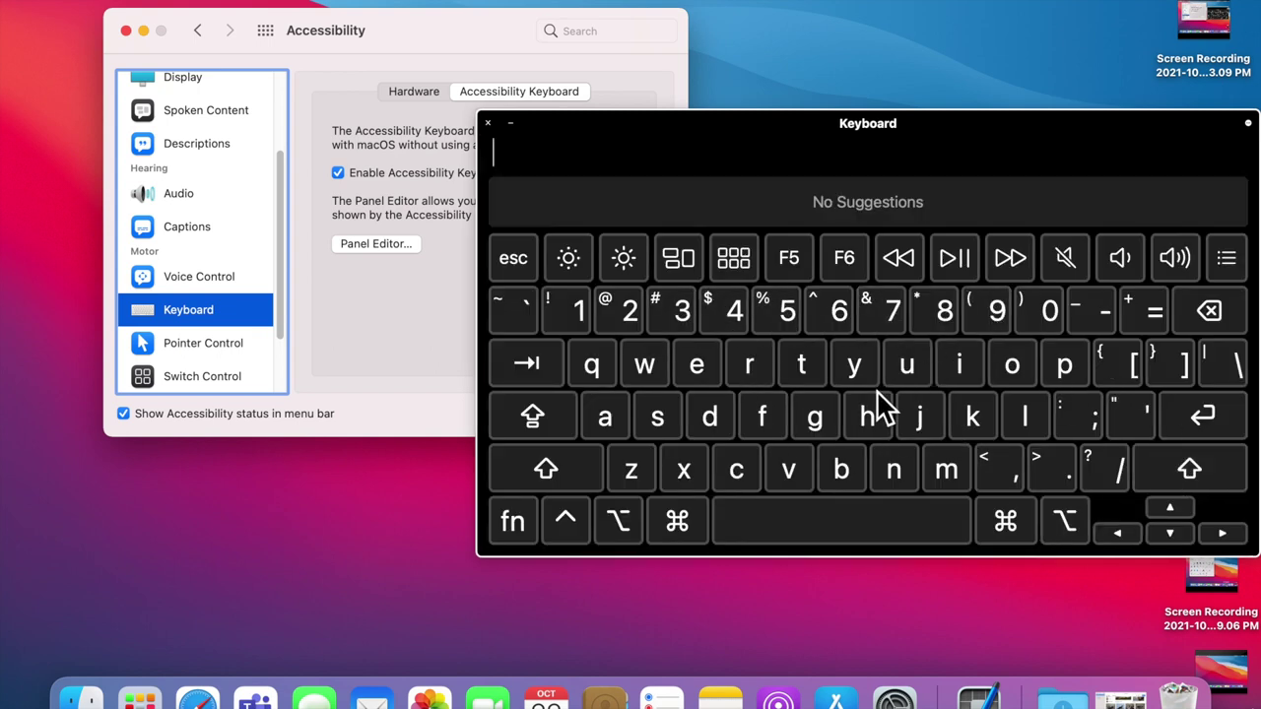
{"action": "left_click", "coordinate": [1247, 123]}
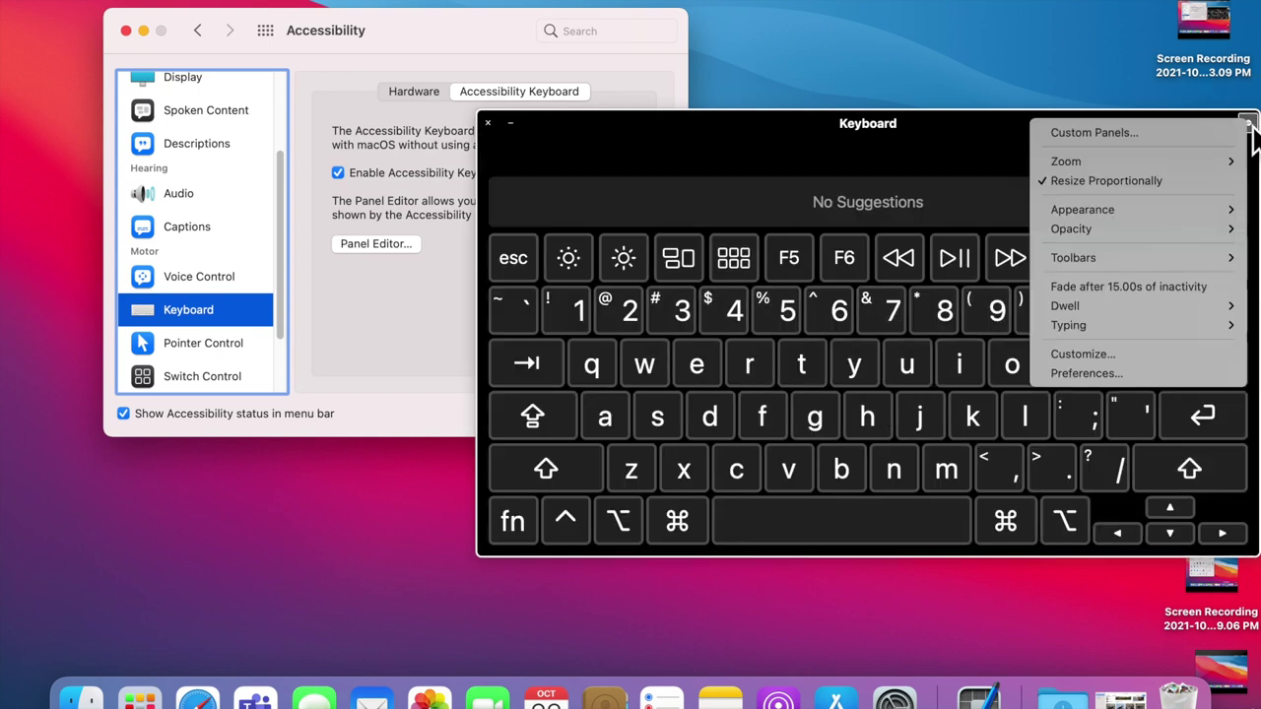
{"action": "mouse_move", "coordinate": [1226, 162]}
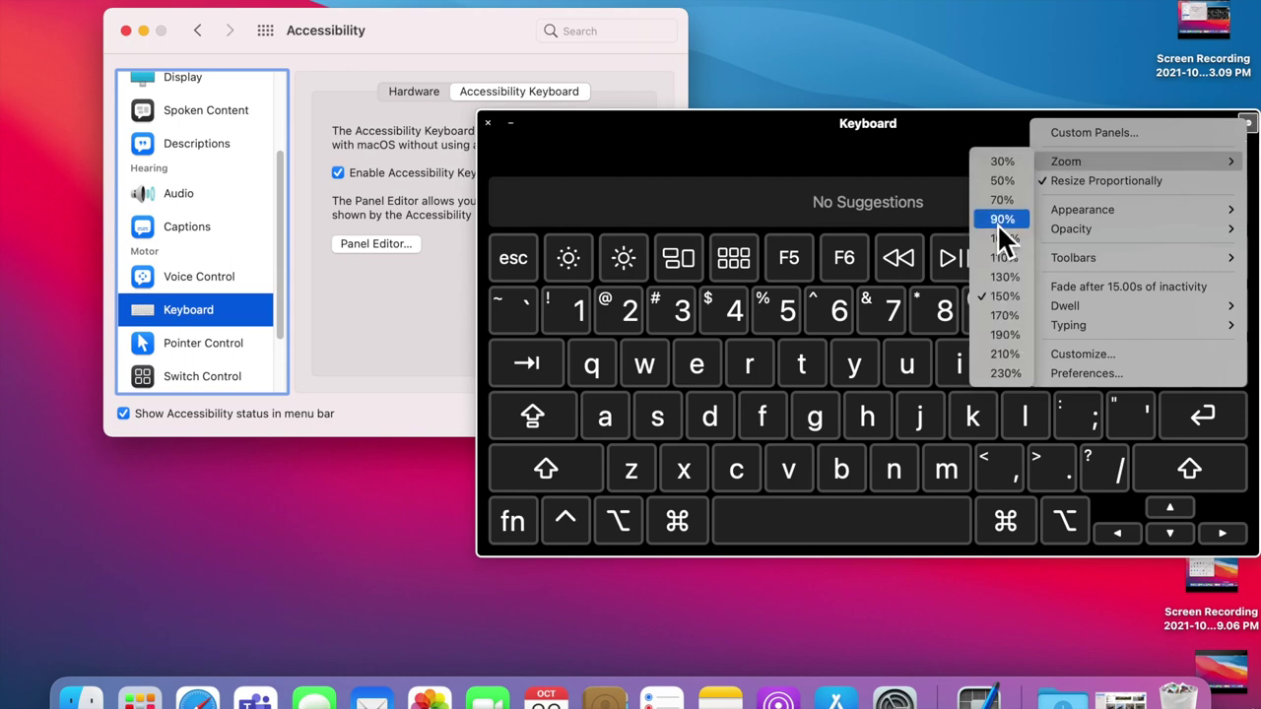
{"action": "mouse_move", "coordinate": [1137, 214]}
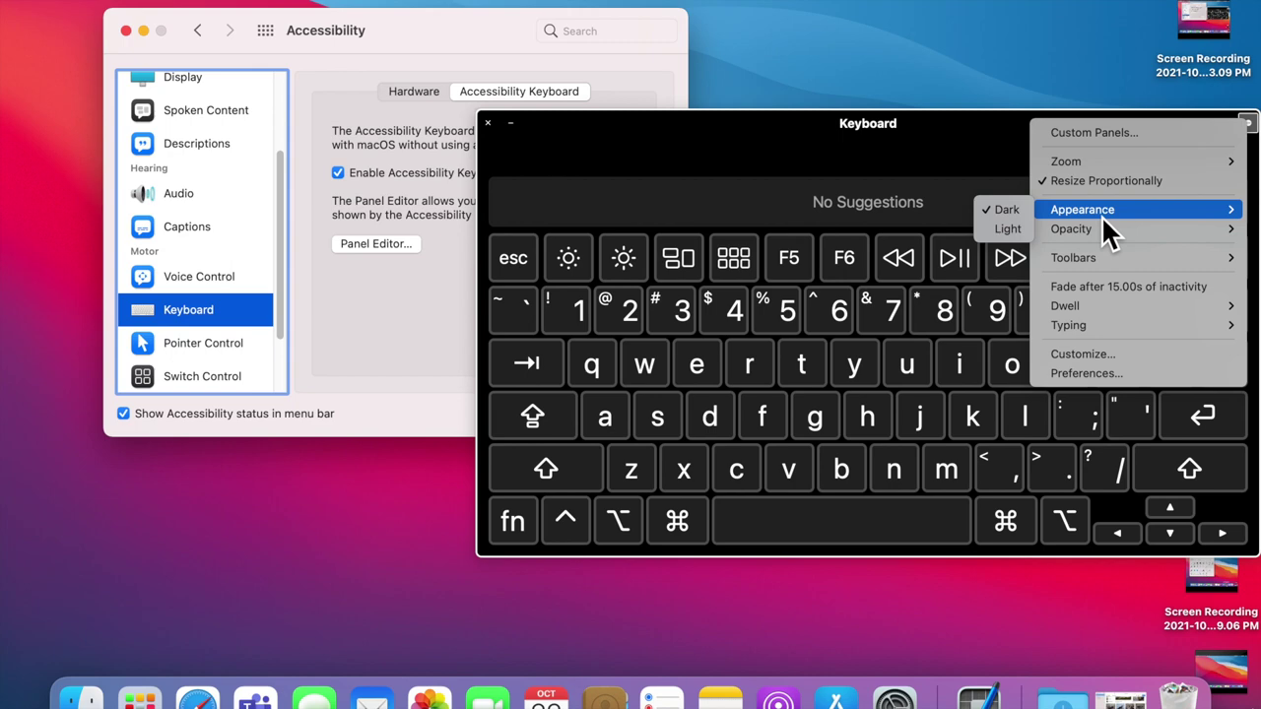
{"action": "left_click", "coordinate": [1021, 236]}
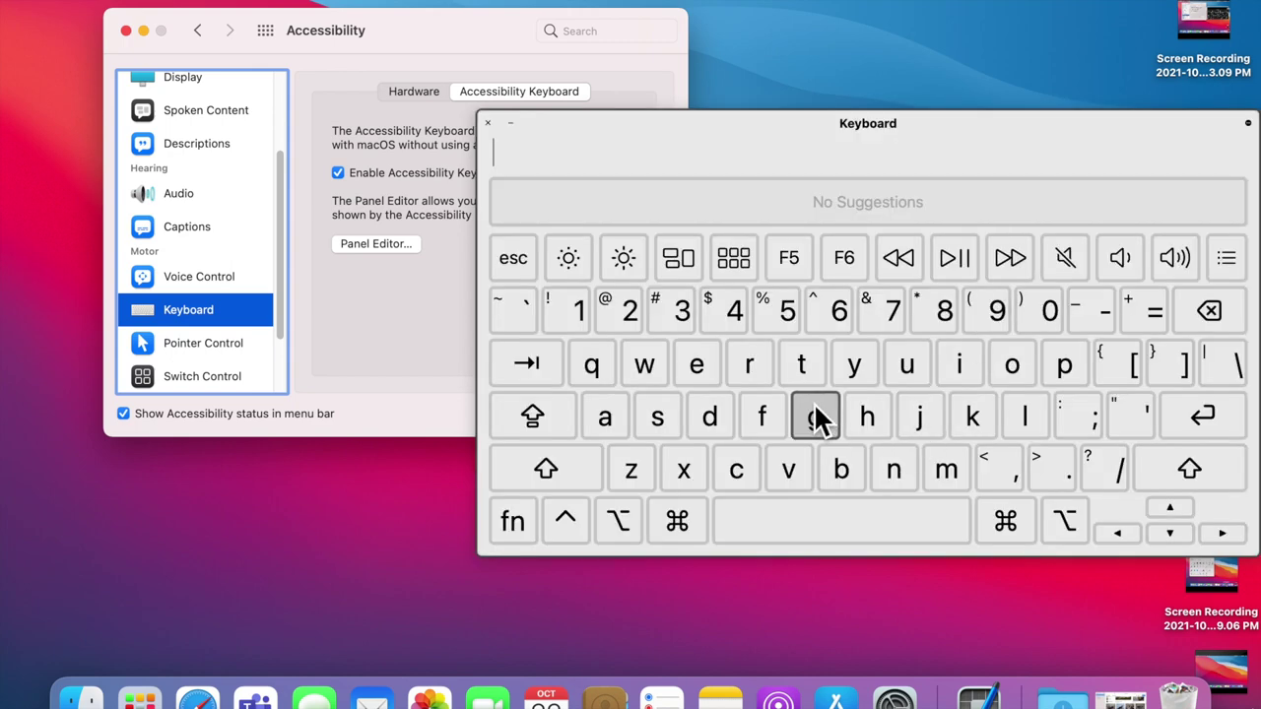
{"action": "left_click", "coordinate": [1248, 124]}
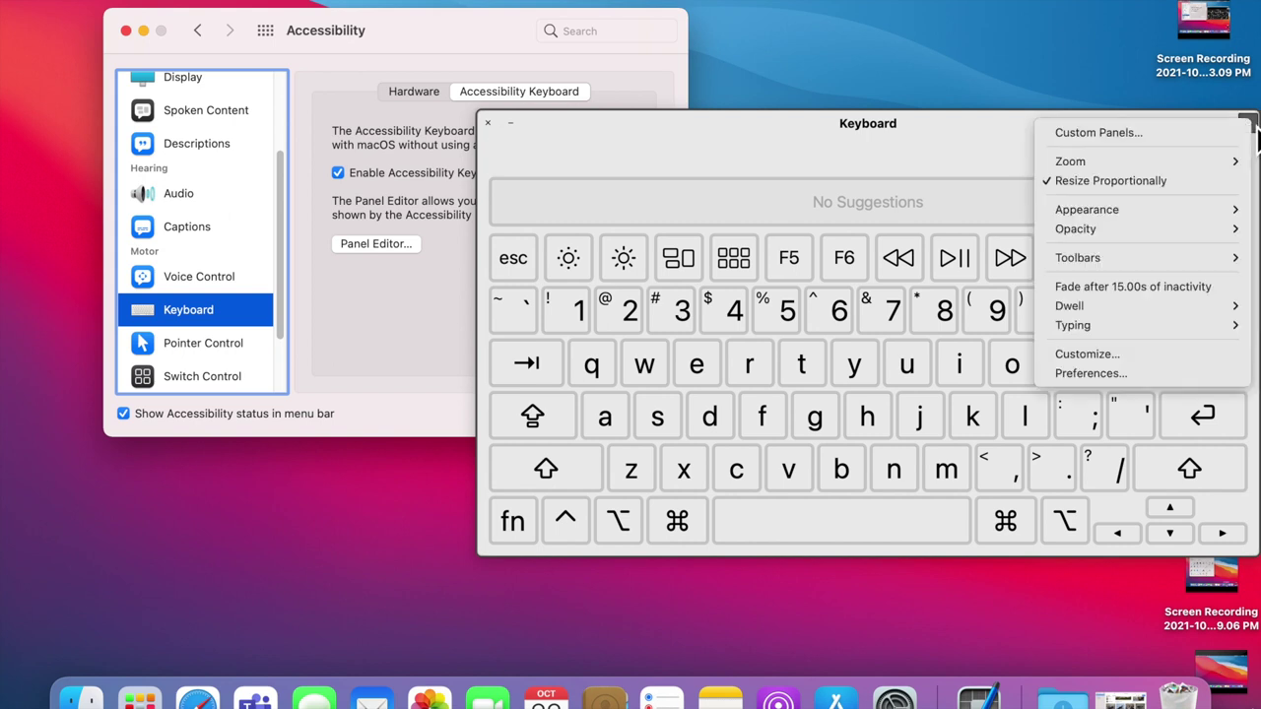
{"action": "mouse_move", "coordinate": [1171, 236]}
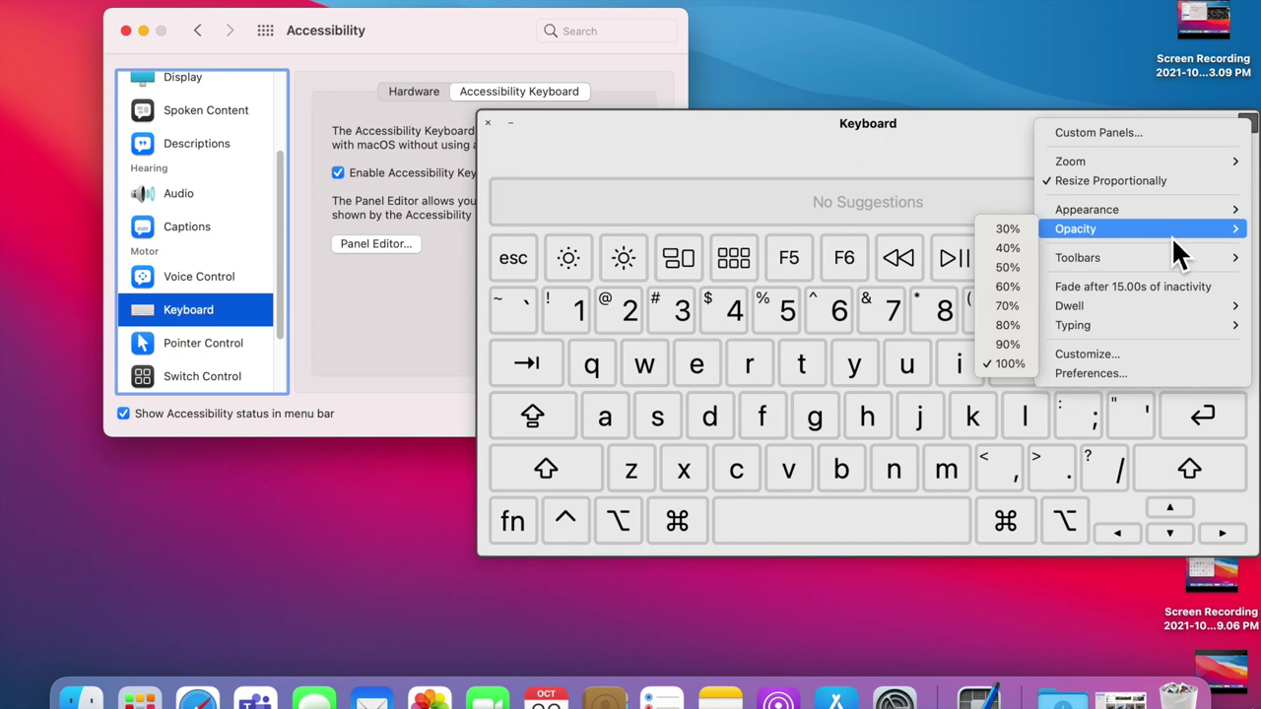
Step: Set keyboard opacity to 30%, drag it left, then restore opacity to 100%
{"action": "left_click", "coordinate": [1016, 233]}
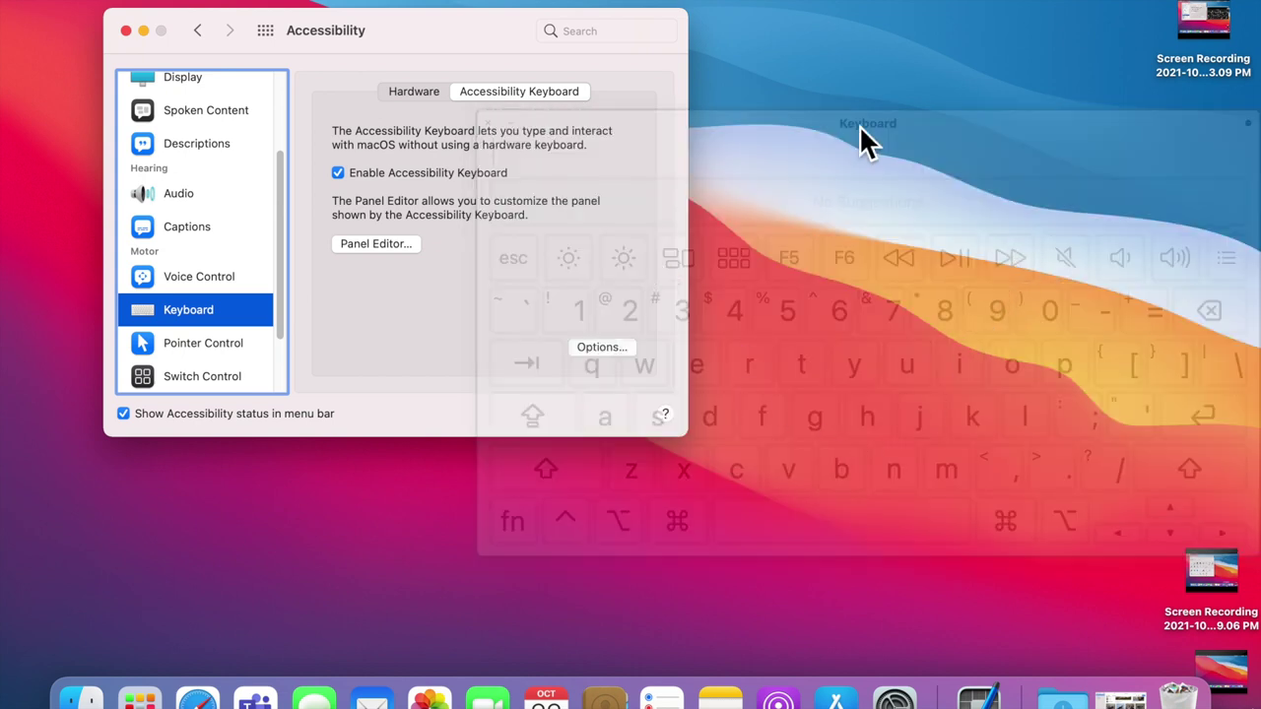
{"action": "left_click_drag", "start_coordinate": [784, 131], "coordinate": [579, 158]}
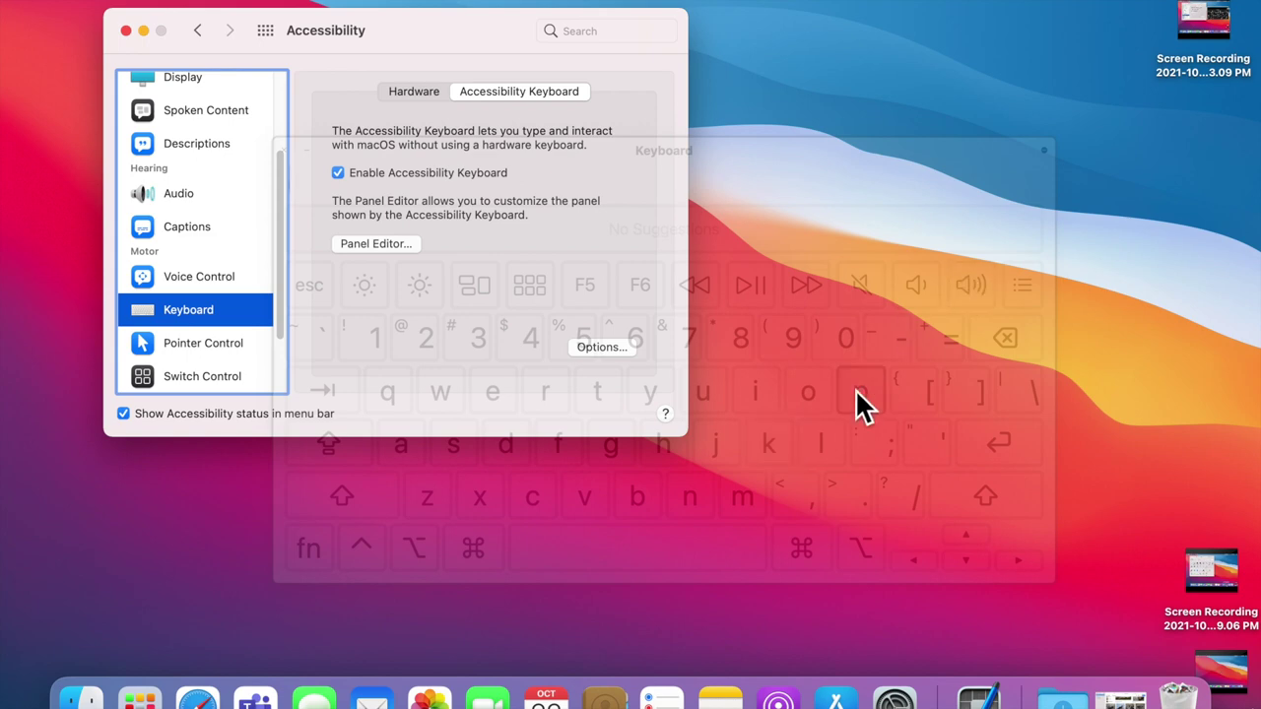
{"action": "left_click", "coordinate": [1046, 153]}
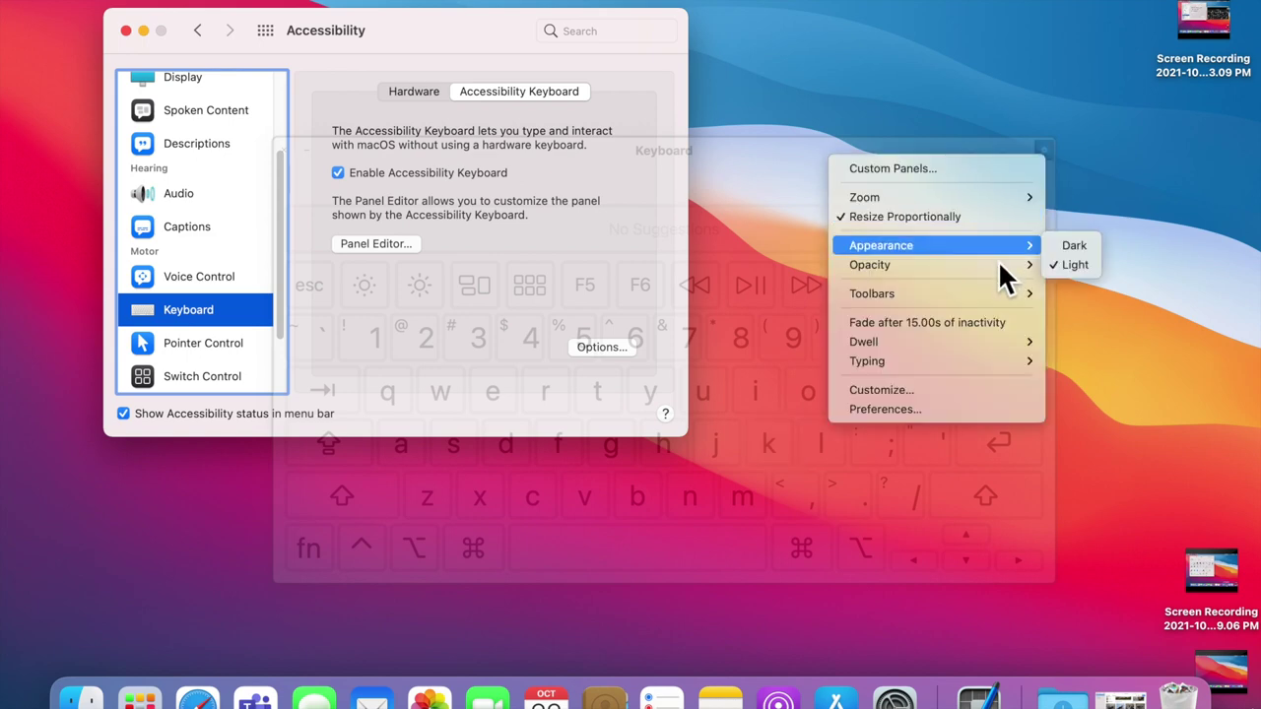
{"action": "mouse_move", "coordinate": [997, 265]}
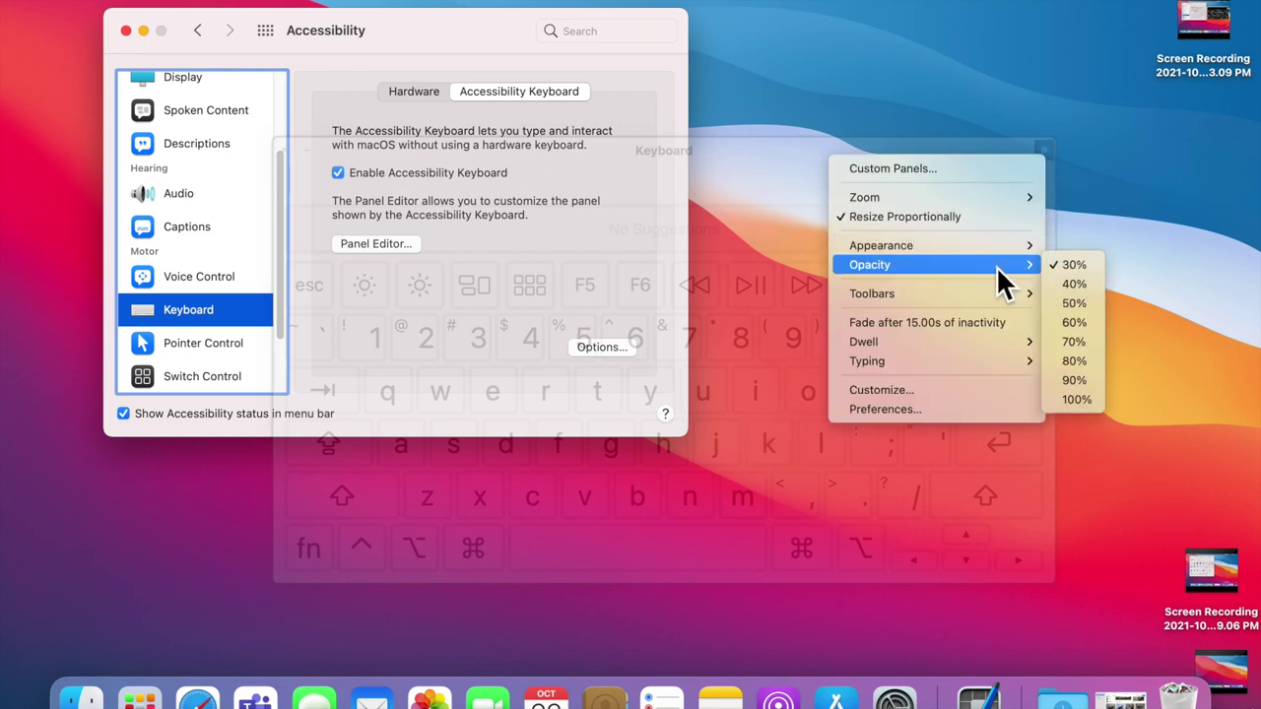
{"action": "left_click", "coordinate": [1080, 399]}
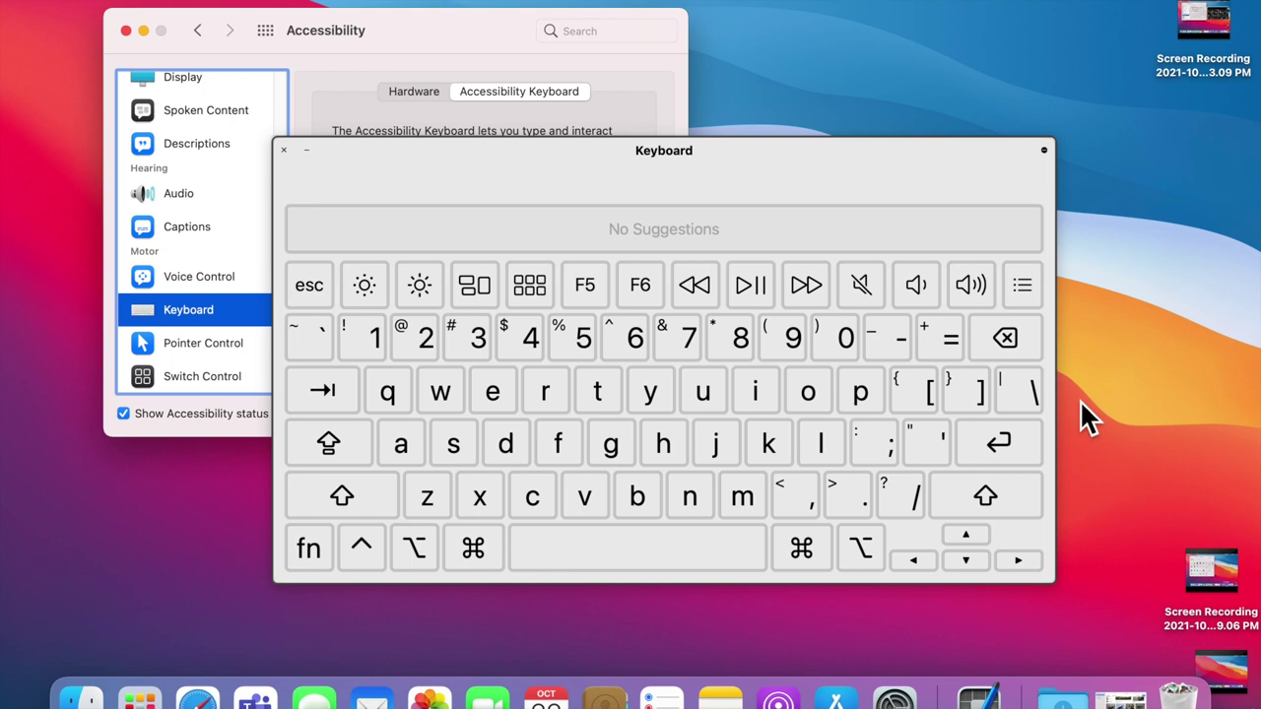
{"action": "left_click", "coordinate": [1045, 155]}
{"action": "mouse_move", "coordinate": [1005, 291]}
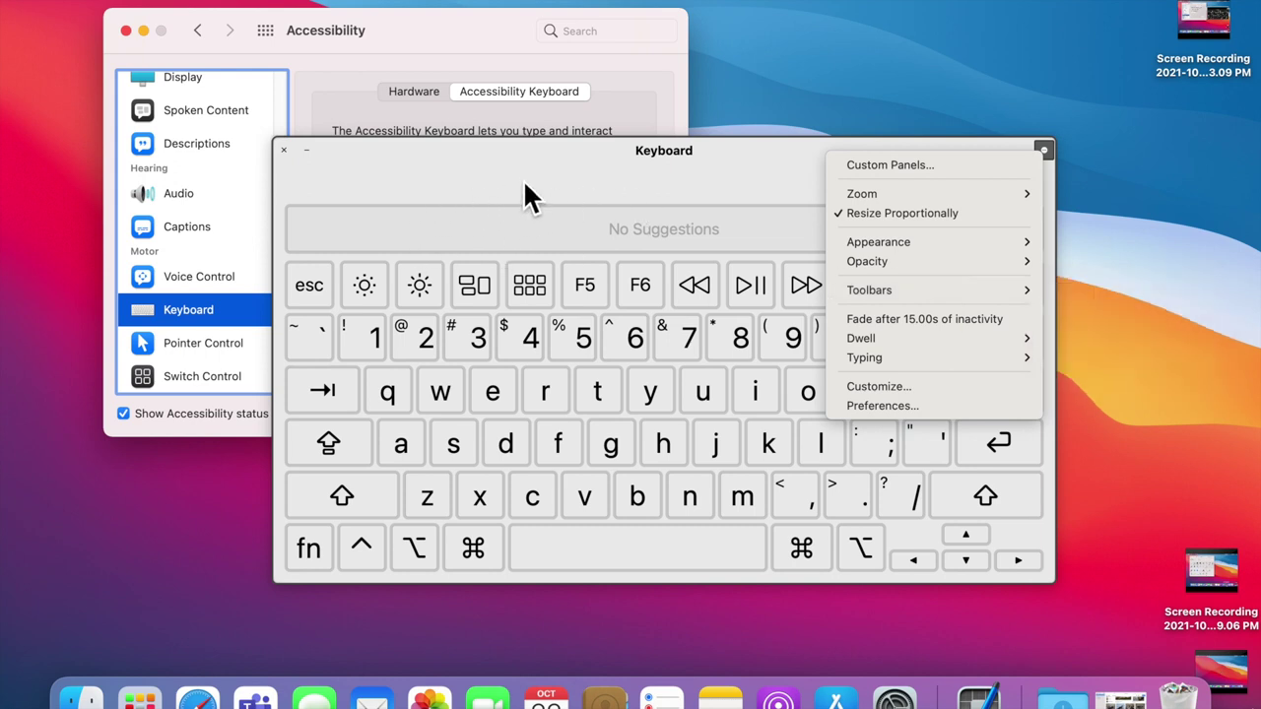
{"action": "left_click", "coordinate": [450, 187]}
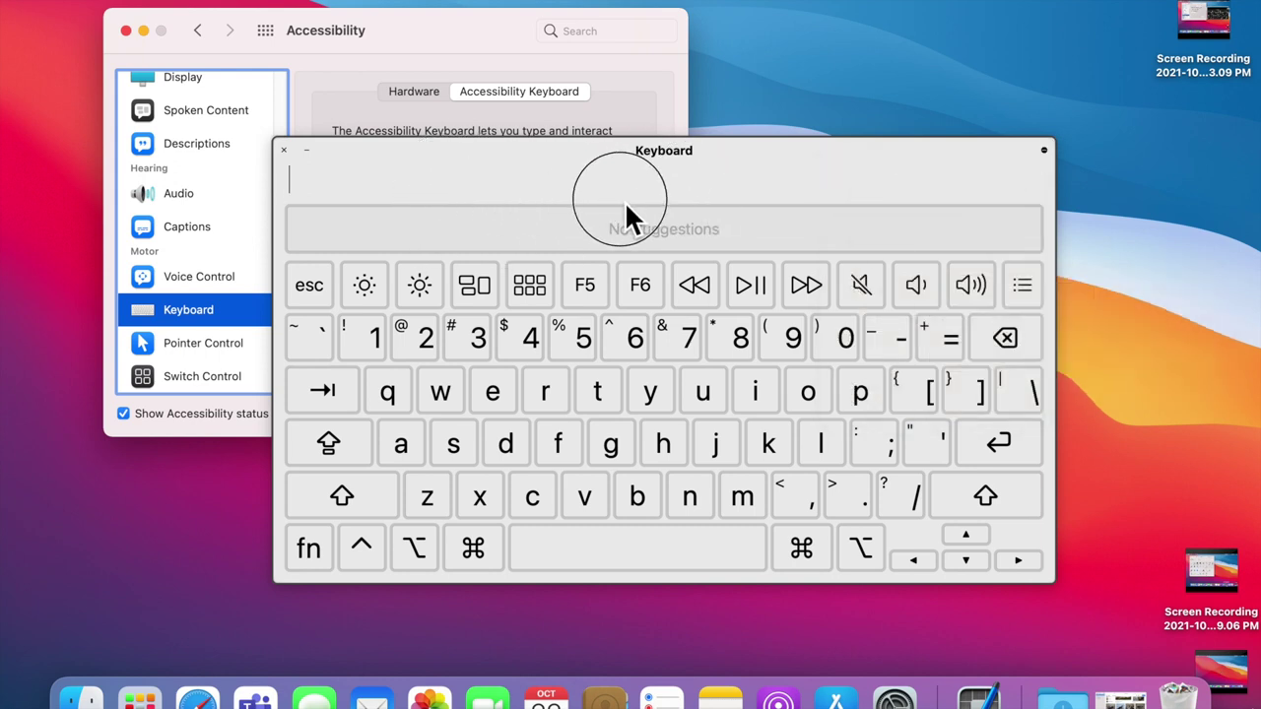
{"action": "left_click", "coordinate": [1044, 151]}
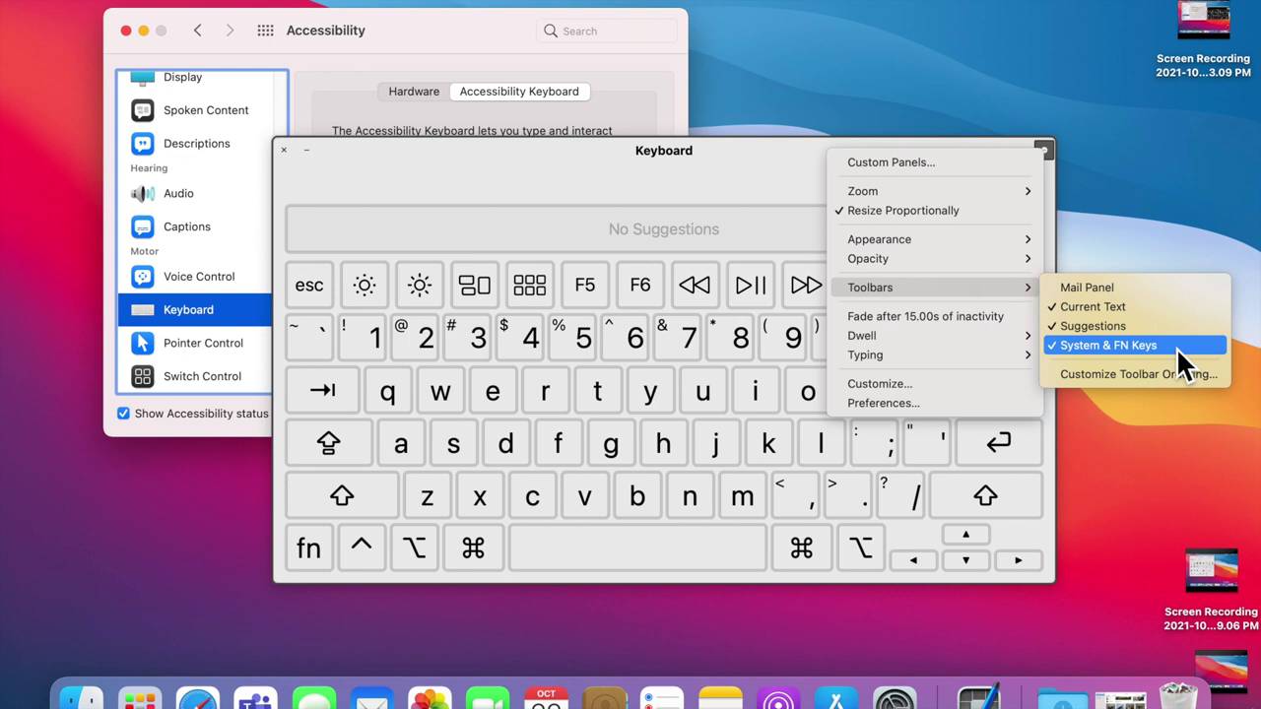
{"action": "left_click", "coordinate": [639, 207]}
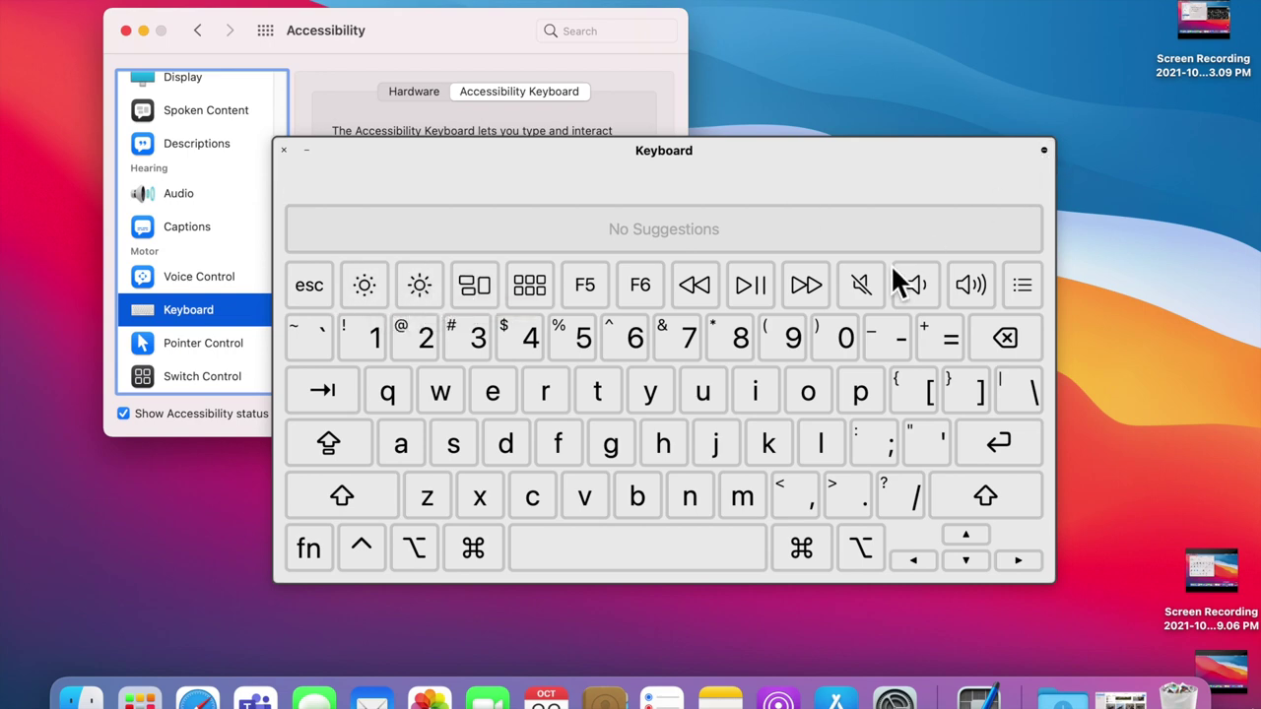
{"action": "left_click", "coordinate": [1044, 151]}
{"action": "mouse_move", "coordinate": [1009, 290]}
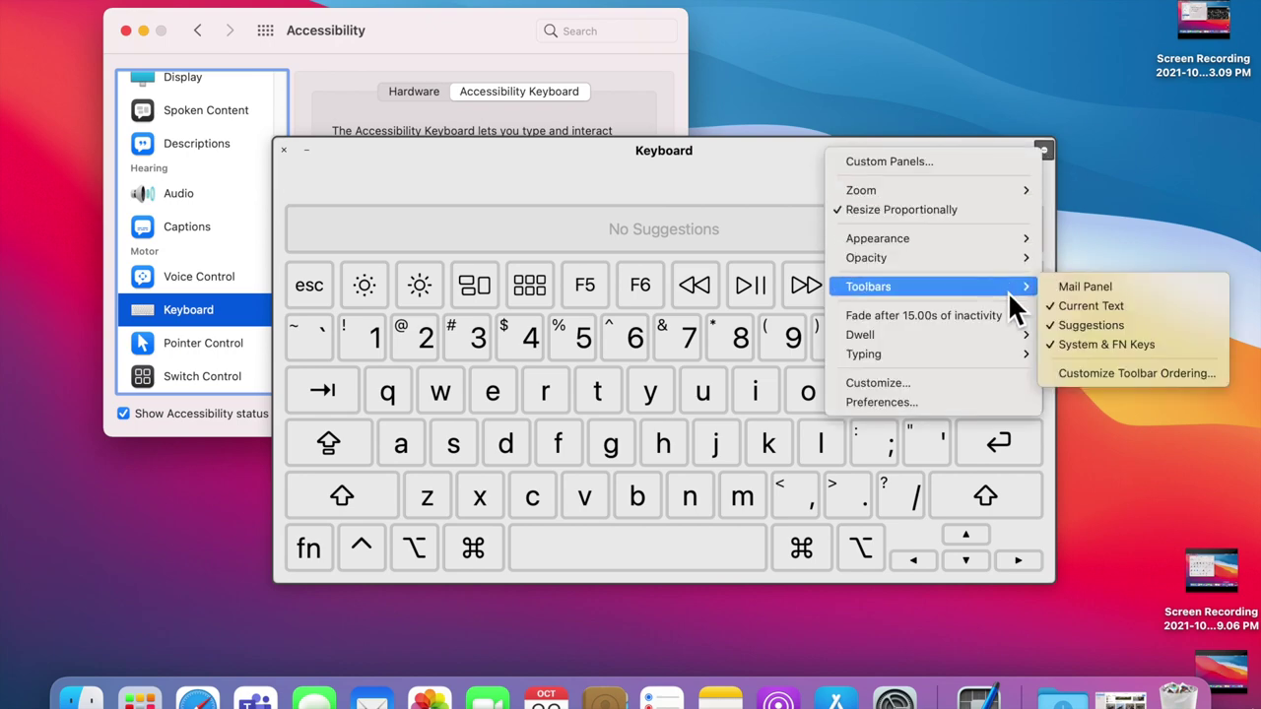
{"action": "left_click", "coordinate": [1116, 379]}
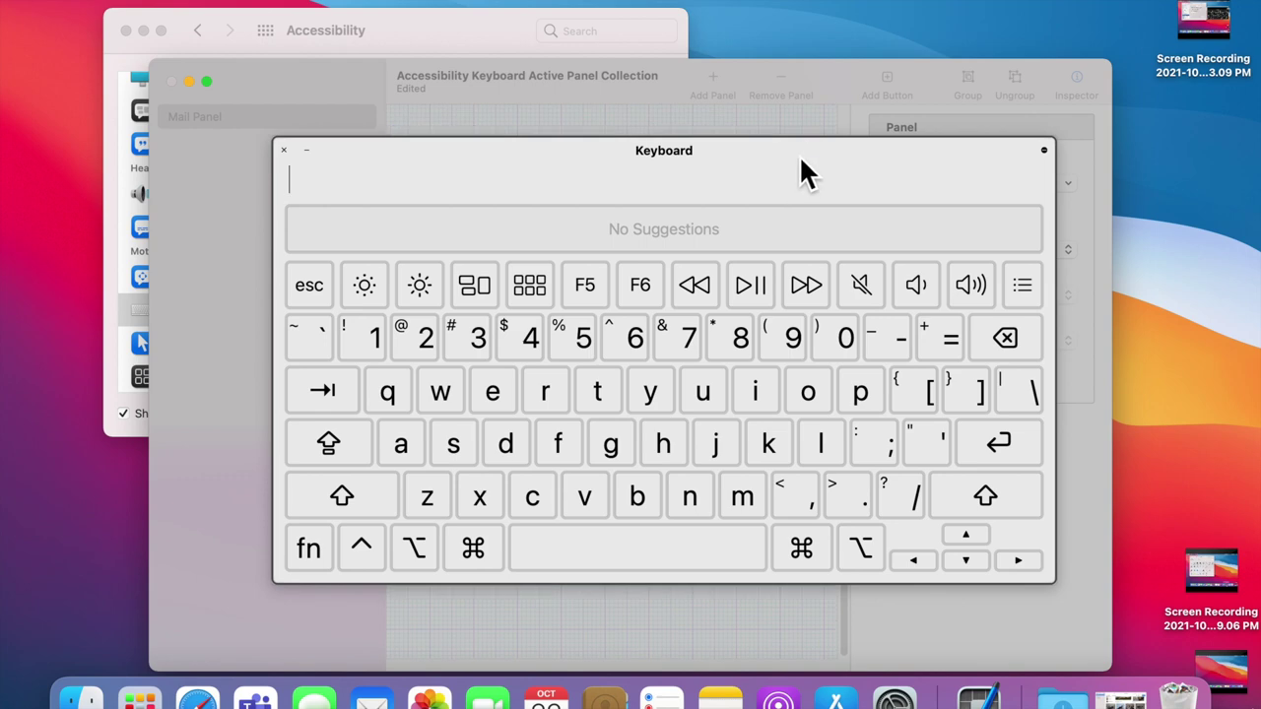
Step: In Customize Toolbar Ordering, move Suggestions from Above to Below the keys and confirm
{"action": "left_click_drag", "start_coordinate": [801, 163], "coordinate": [940, 99]}
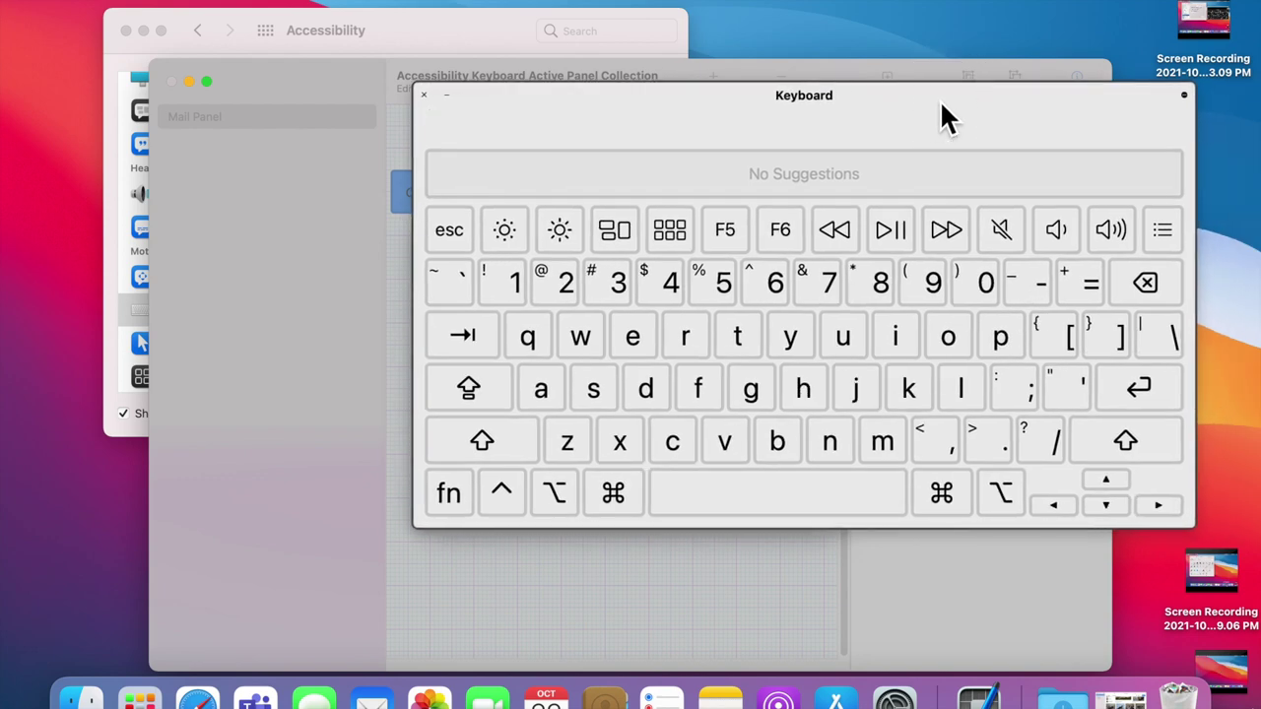
{"action": "left_click", "coordinate": [448, 97]}
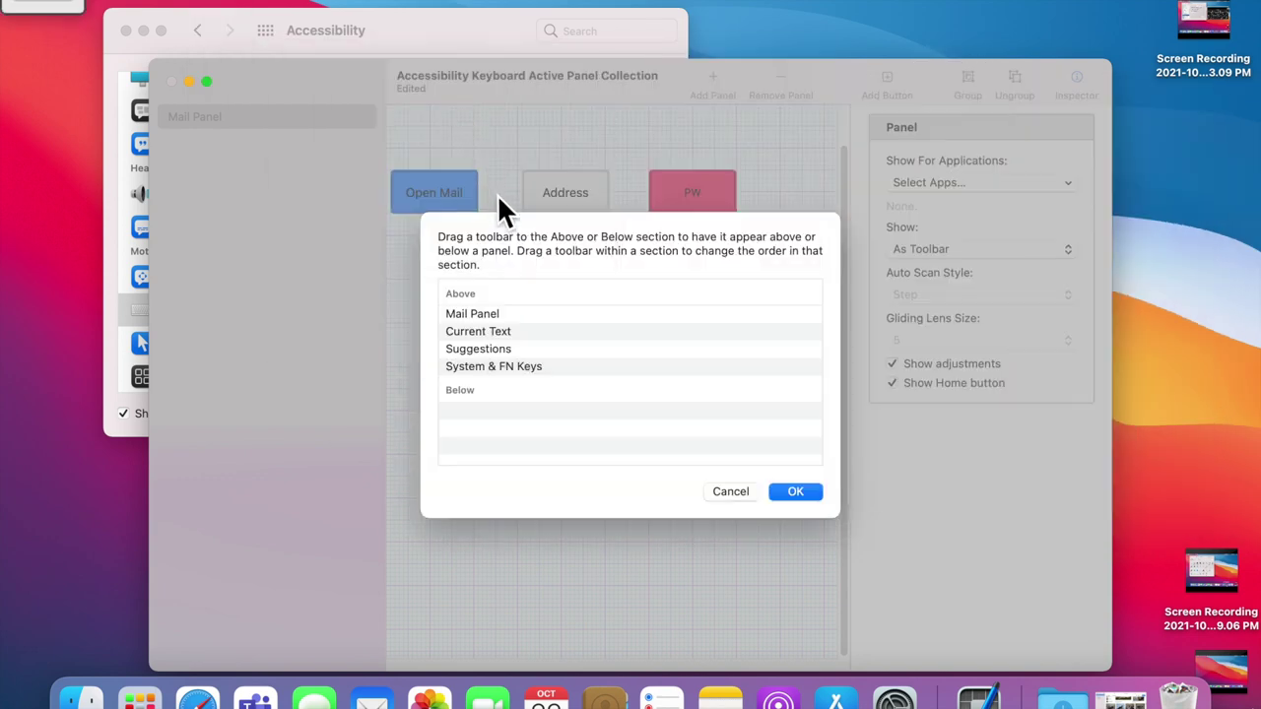
{"action": "left_click", "coordinate": [512, 315]}
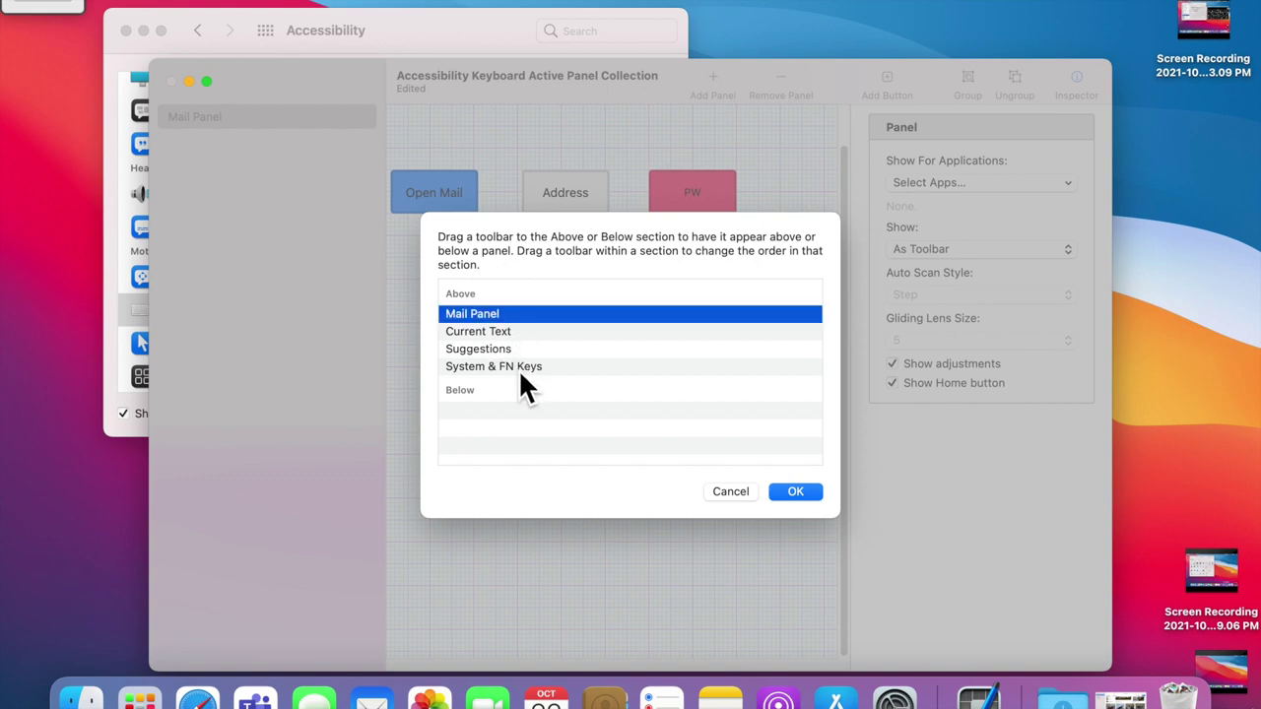
{"action": "left_click", "coordinate": [514, 350]}
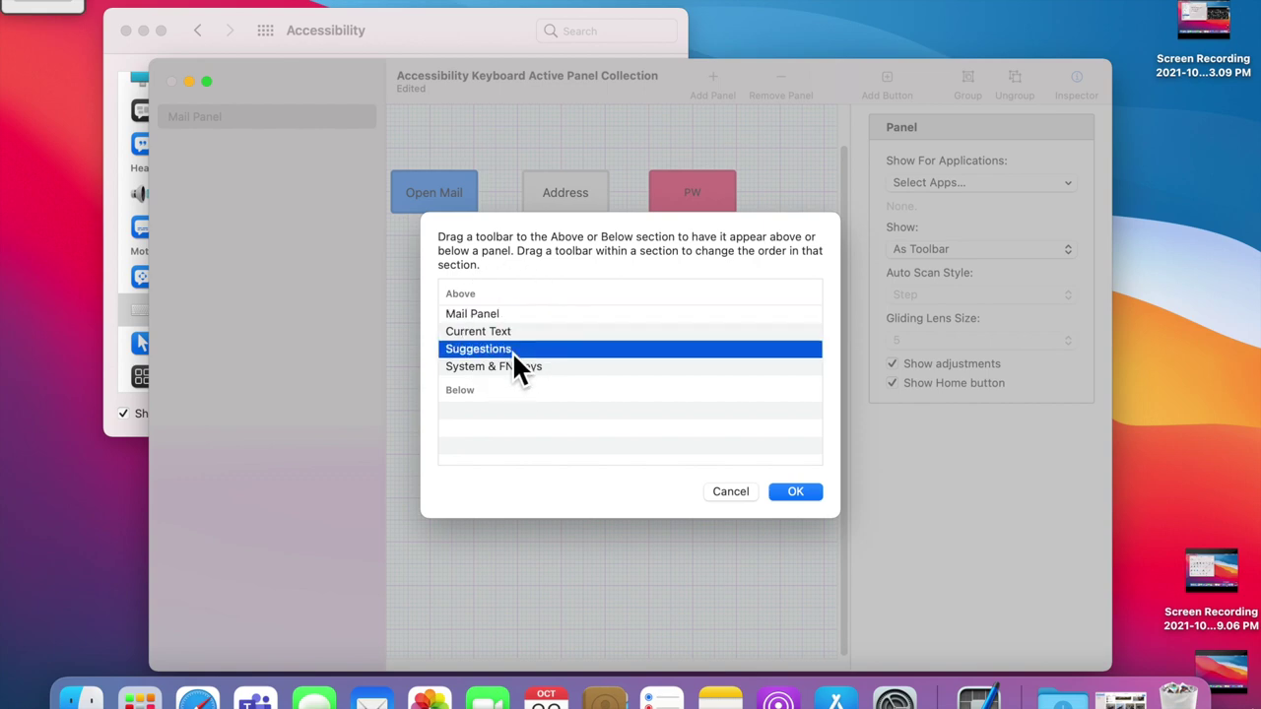
{"action": "left_click_drag", "start_coordinate": [513, 352], "coordinate": [509, 418]}
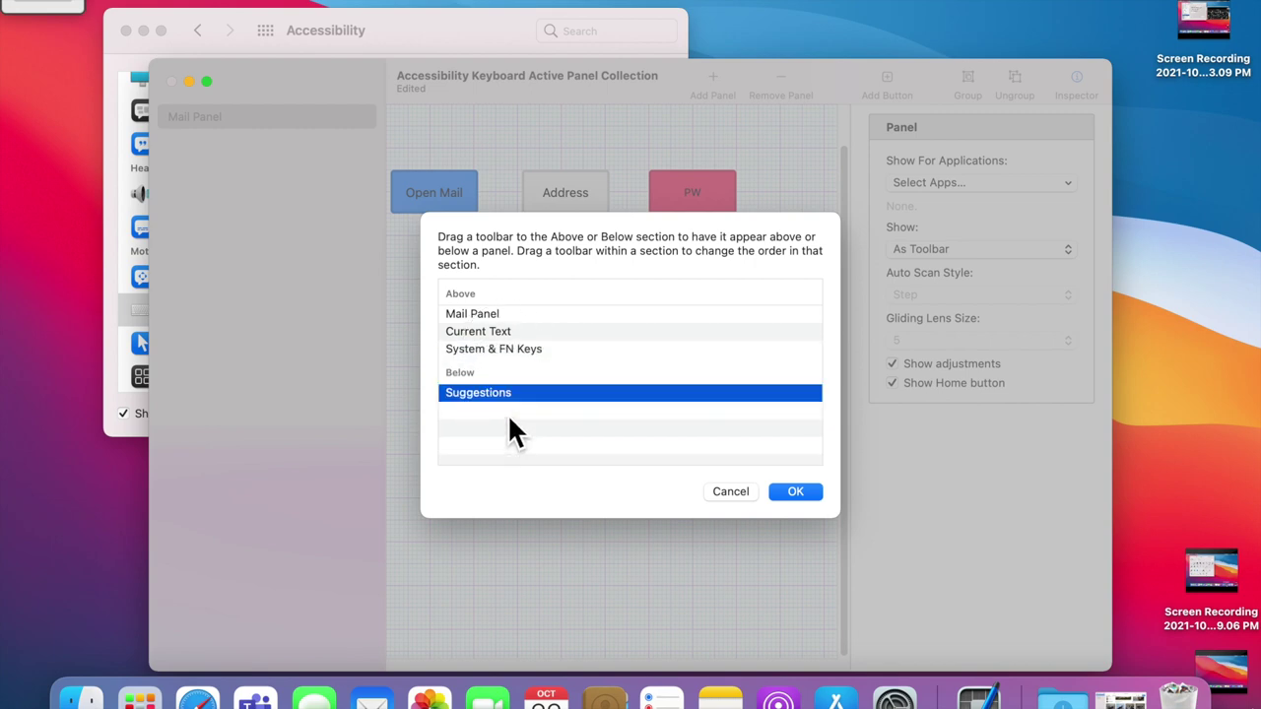
{"action": "left_click", "coordinate": [808, 491]}
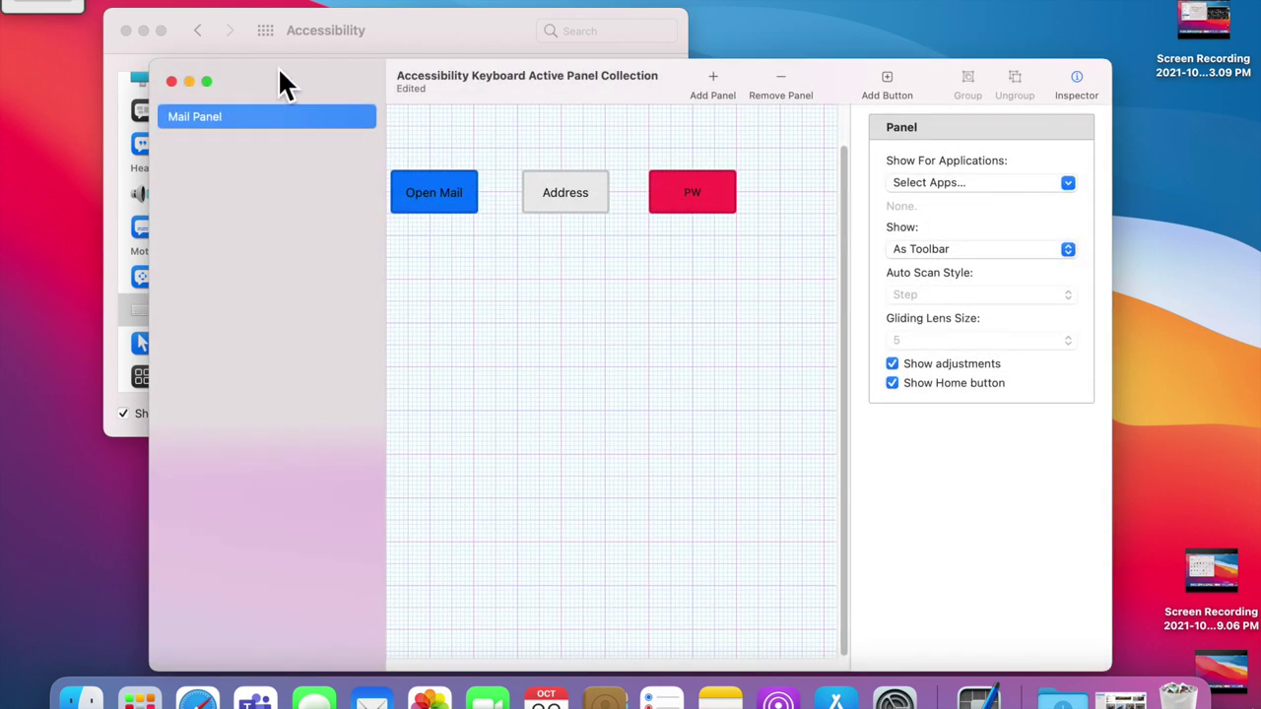
Step: Close the on-screen keyboard and re-enable it from the Accessibility preferences
{"action": "mouse_move", "coordinate": [69, 4]}
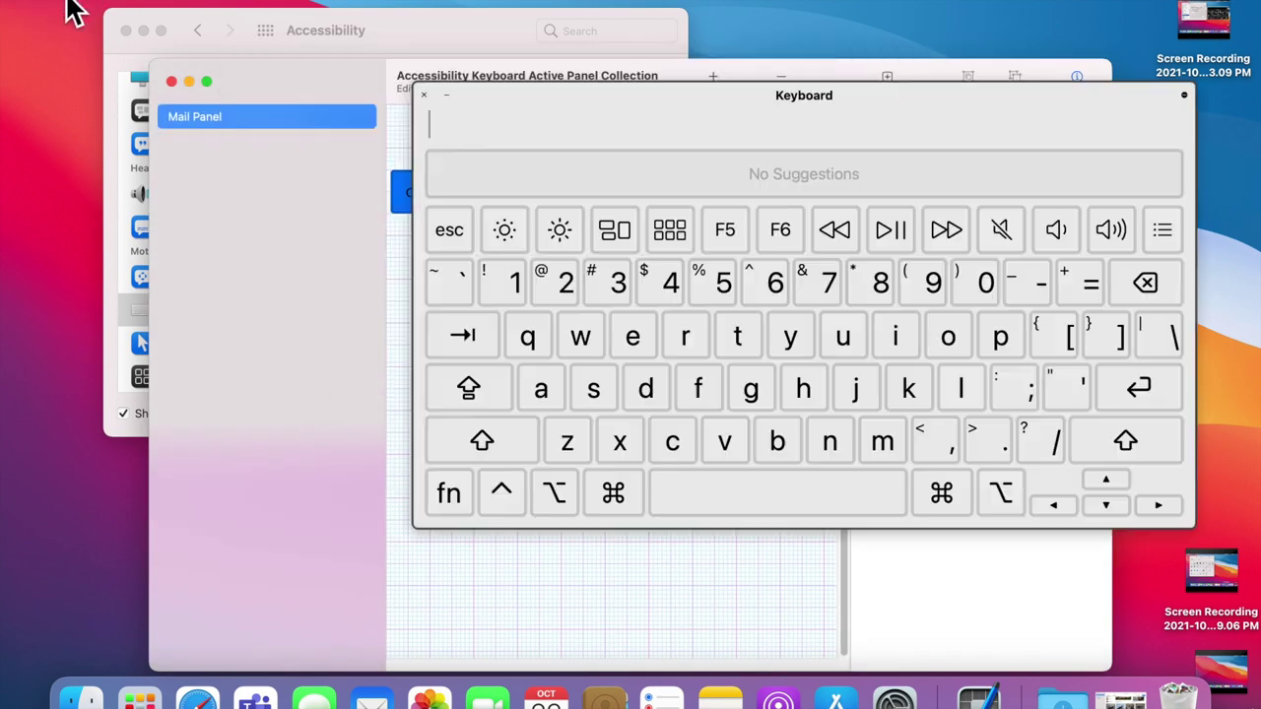
{"action": "left_click", "coordinate": [426, 95]}
{"action": "left_click", "coordinate": [426, 37]}
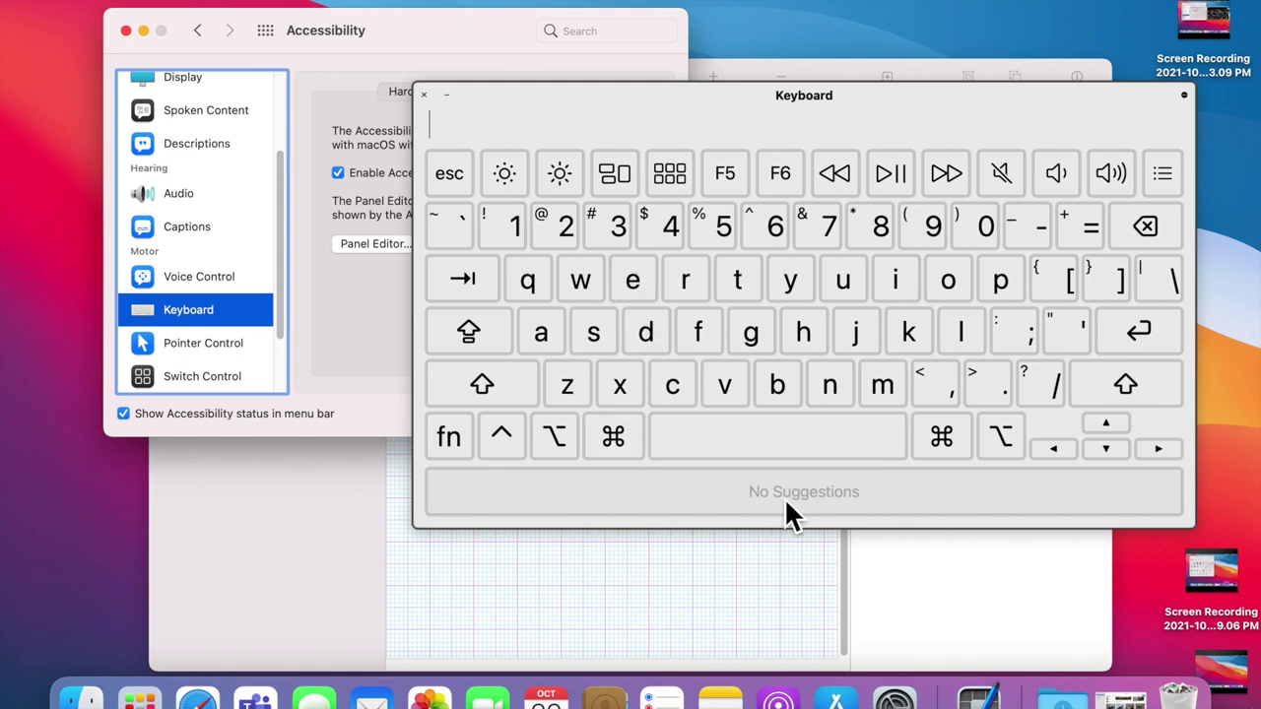
{"action": "left_click", "coordinate": [815, 493]}
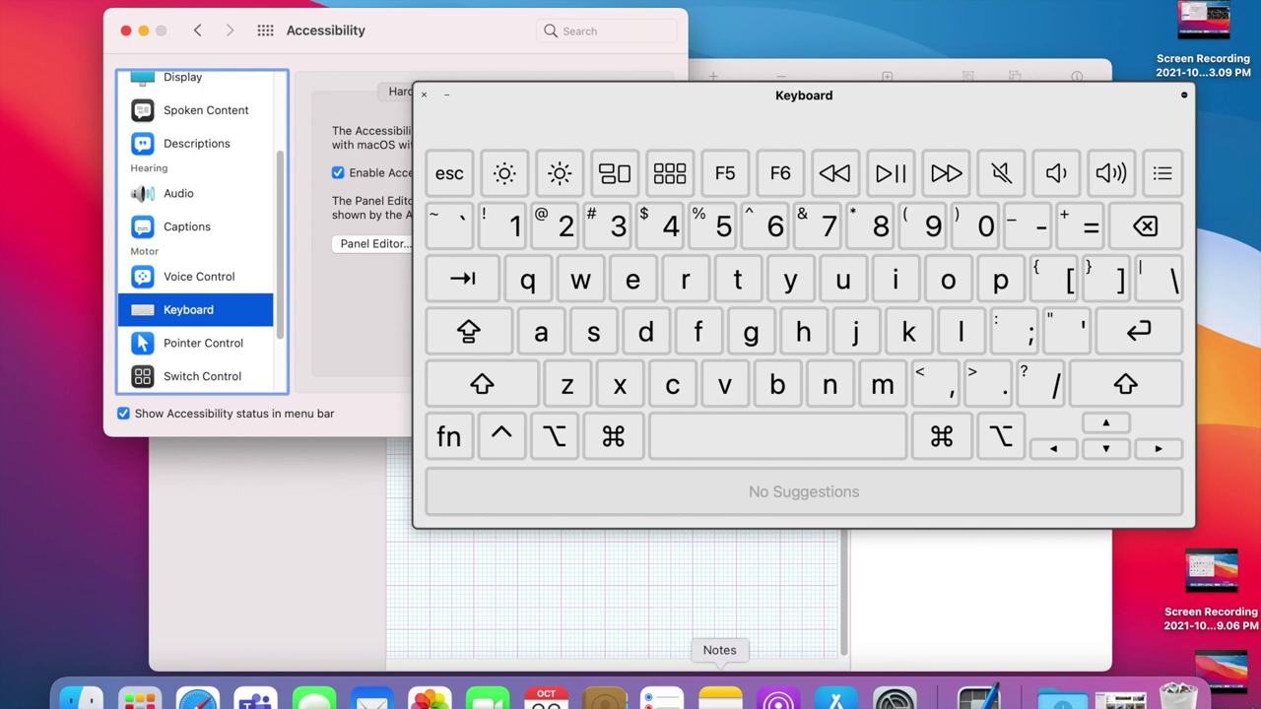
Step: In a new Notes note, type h and e on the on-screen keyboard and pick the suggestion "Hello"
{"action": "left_click", "coordinate": [720, 697]}
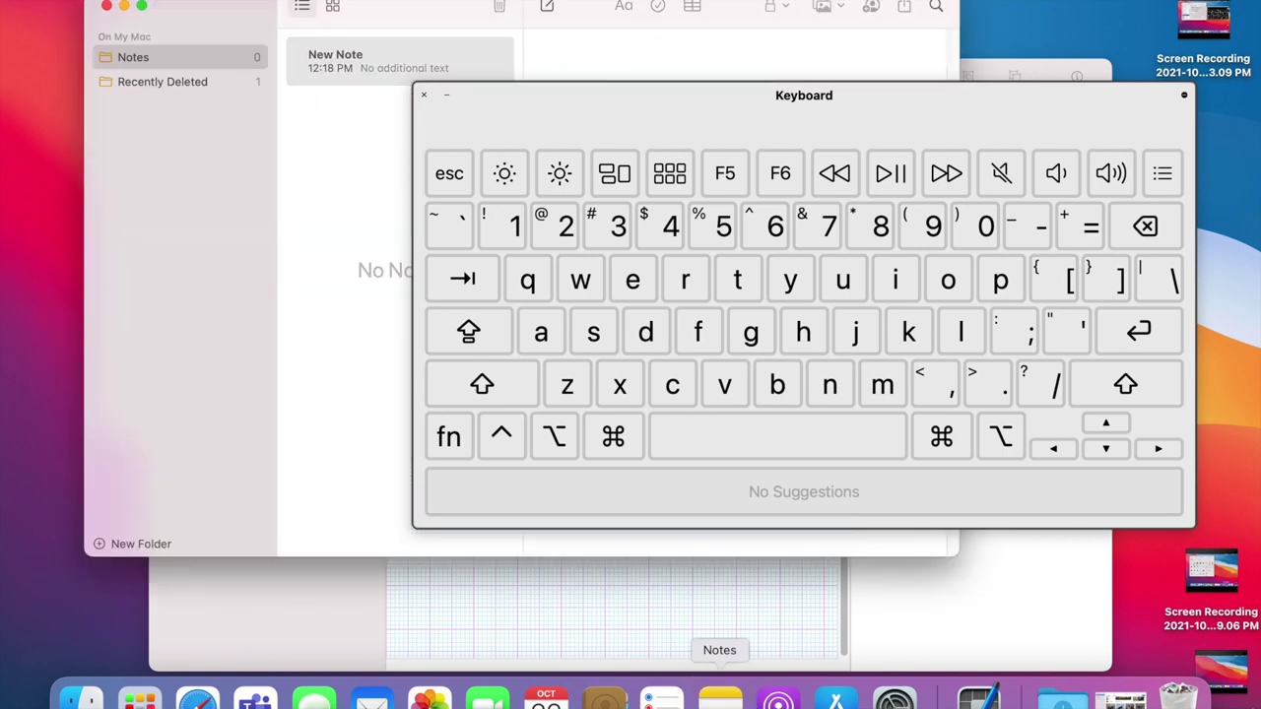
{"action": "left_click", "coordinate": [631, 57]}
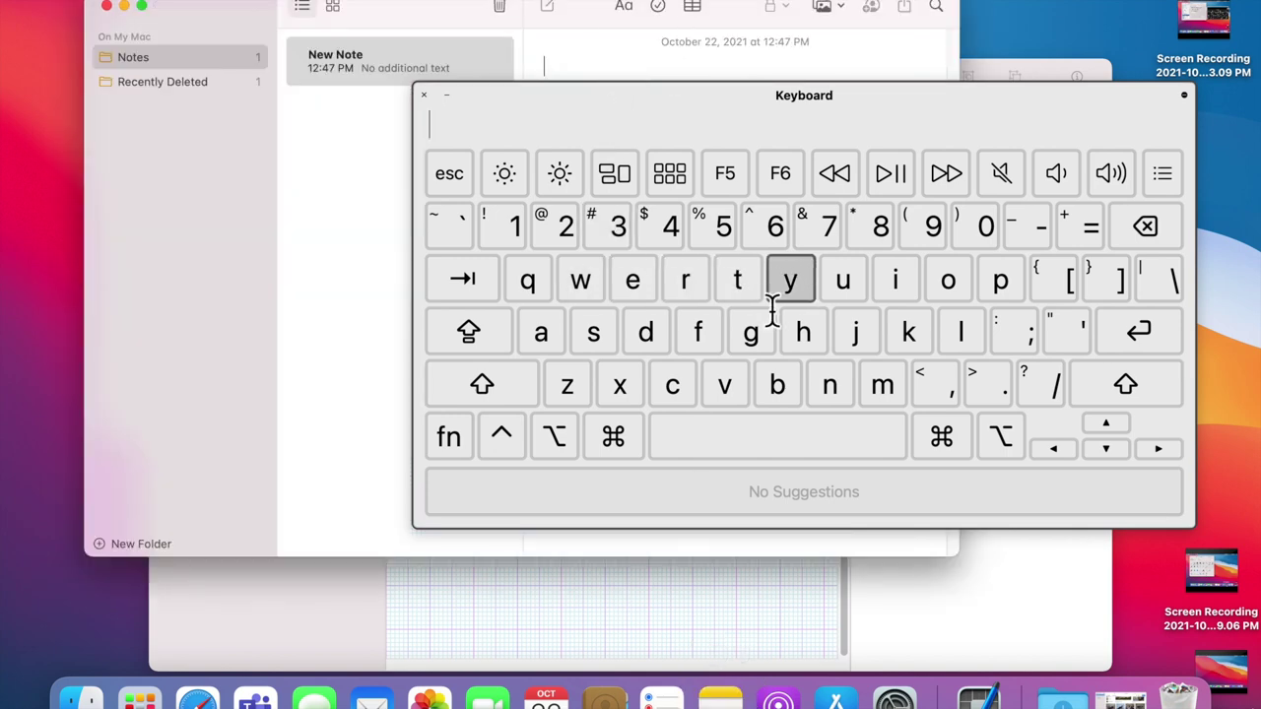
{"action": "left_click", "coordinate": [803, 335]}
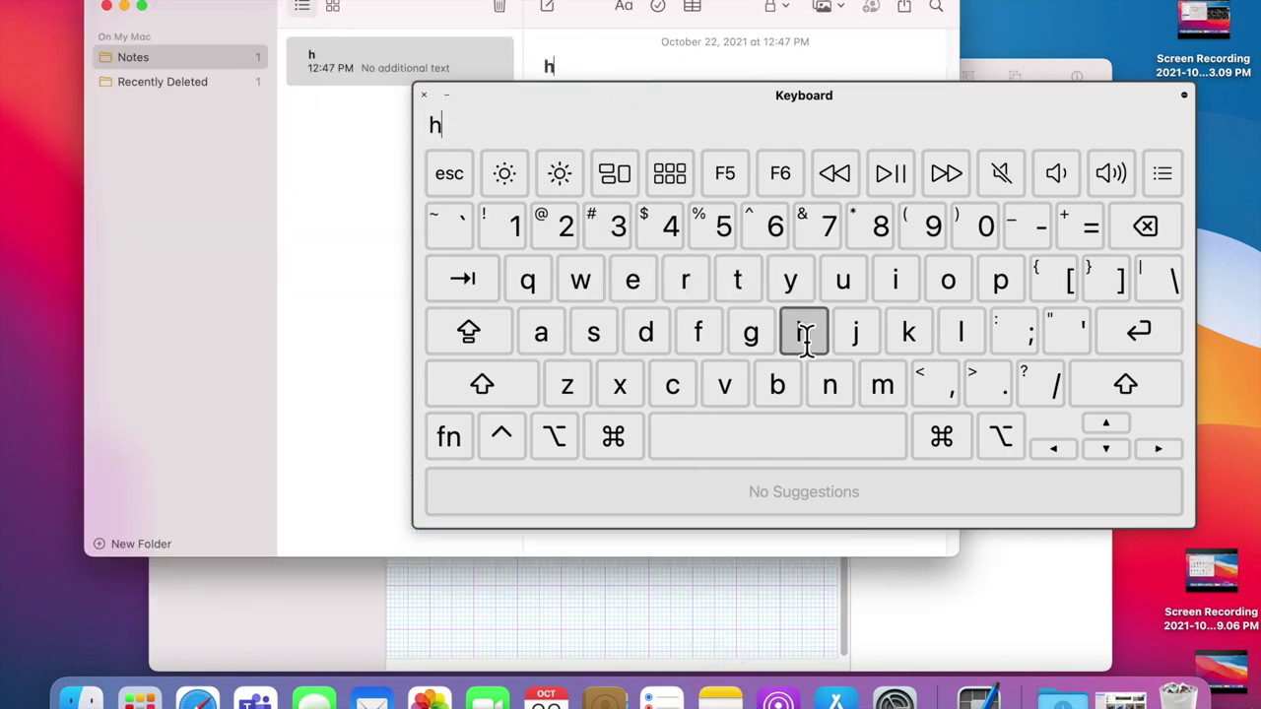
{"action": "left_click", "coordinate": [641, 282]}
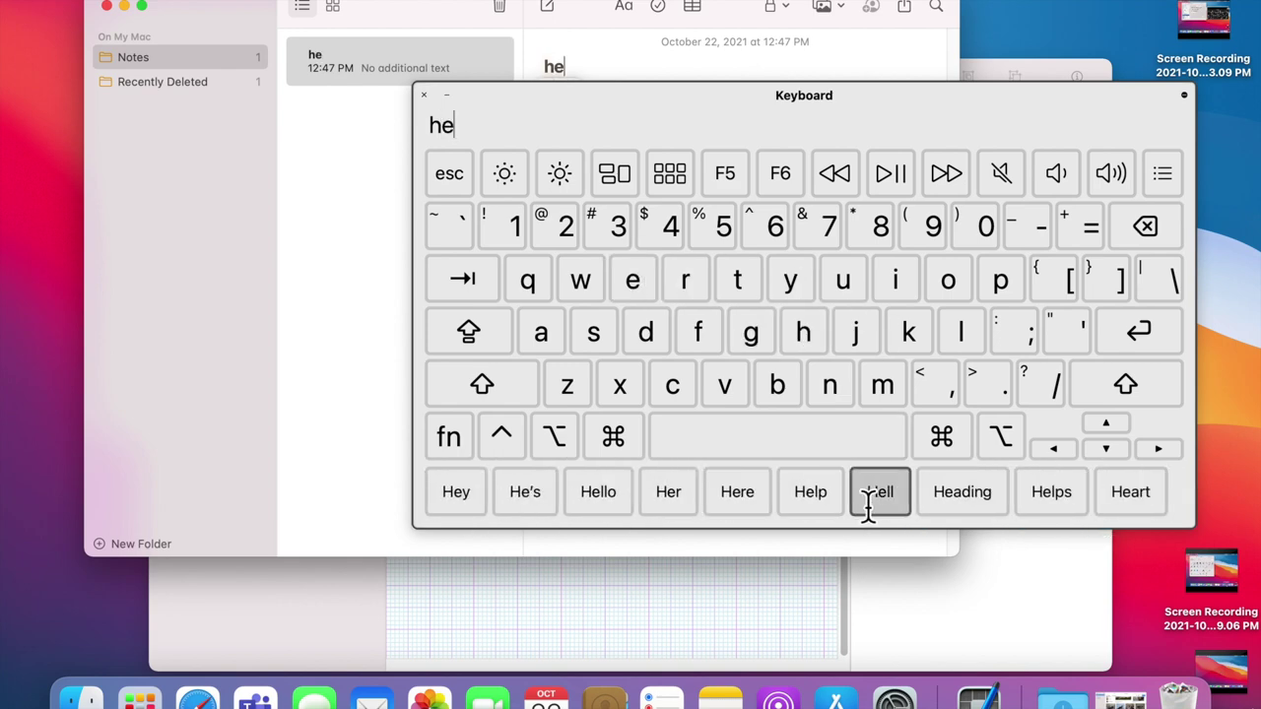
{"action": "left_click", "coordinate": [596, 493]}
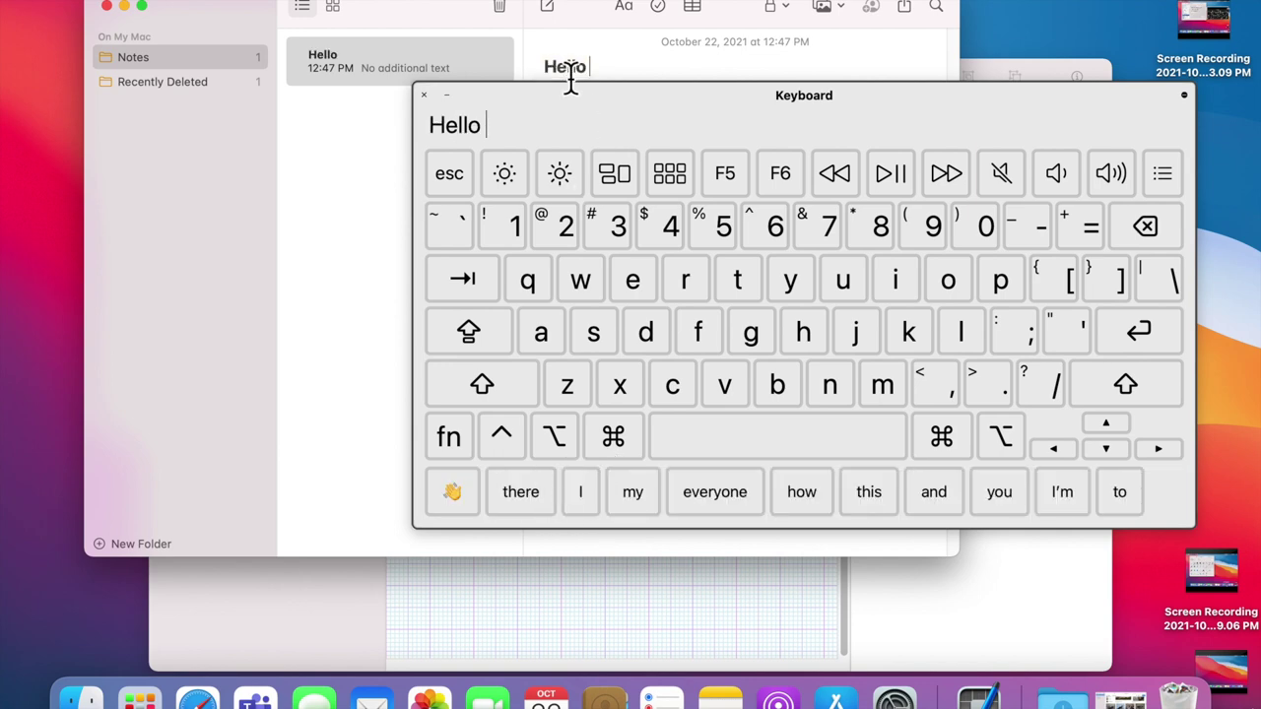
Step: Move the keyboard down, close the Notes window, and bring the Panel Editor forward
{"action": "left_click_drag", "start_coordinate": [583, 93], "coordinate": [548, 272]}
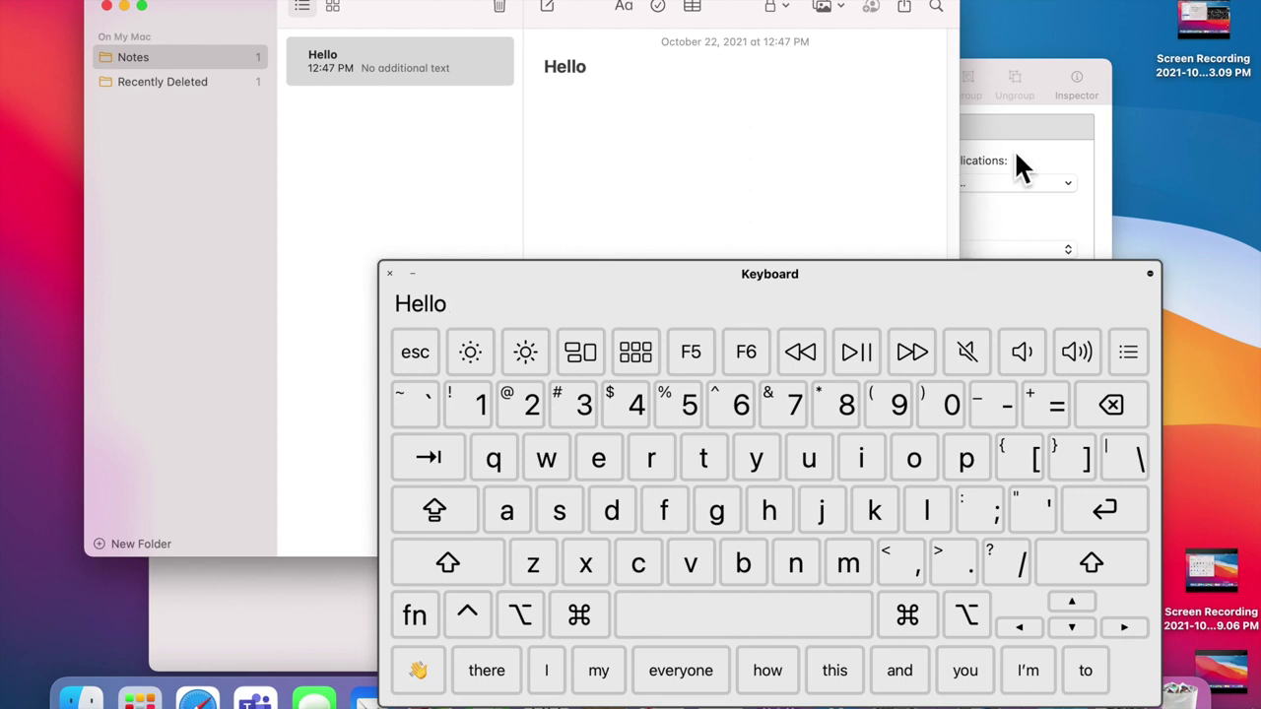
{"action": "left_click", "coordinate": [107, 7]}
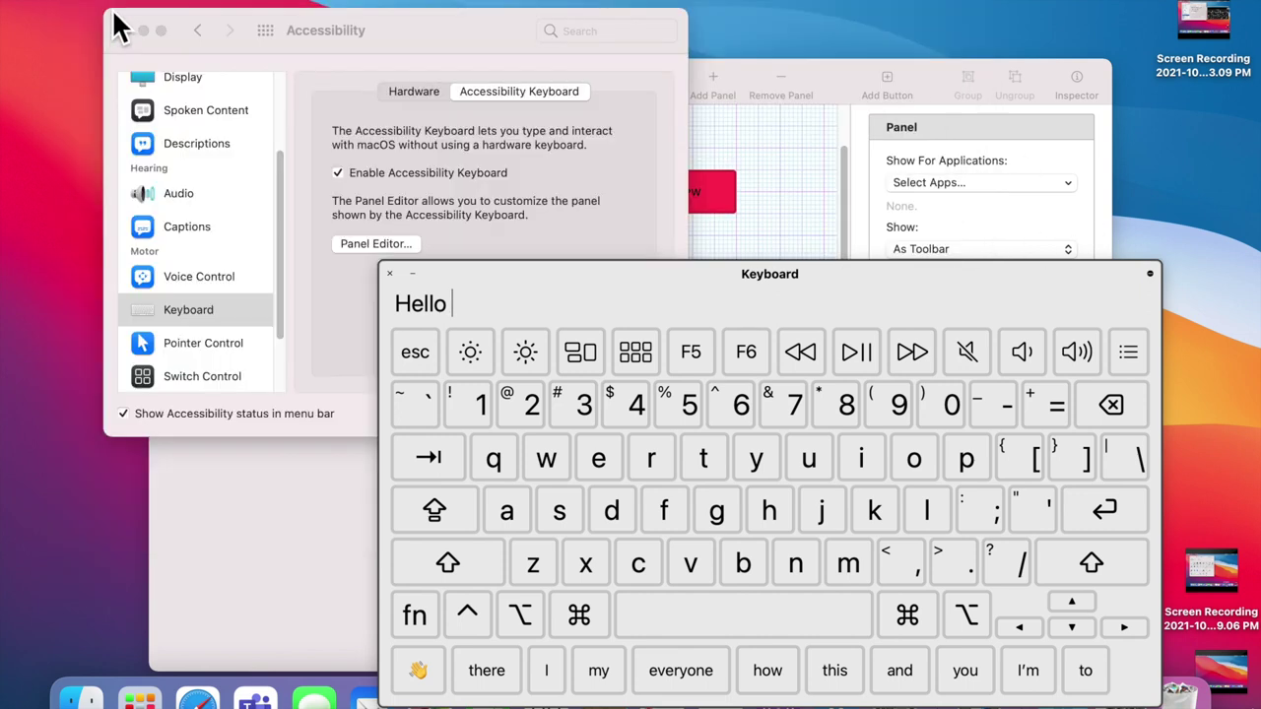
{"action": "left_click", "coordinate": [842, 73]}
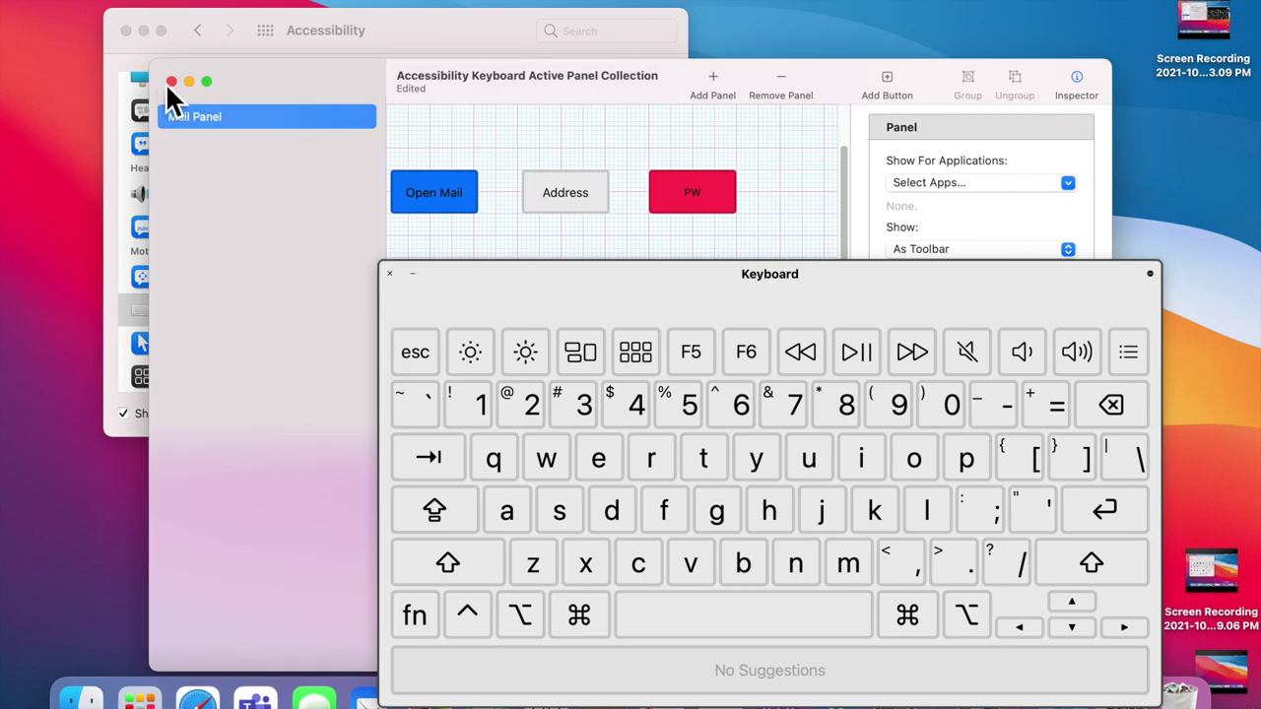
Step: Close the panel editor, move the keyboard up, and browse its options menu to choose Preferences…
{"action": "left_click", "coordinate": [174, 86]}
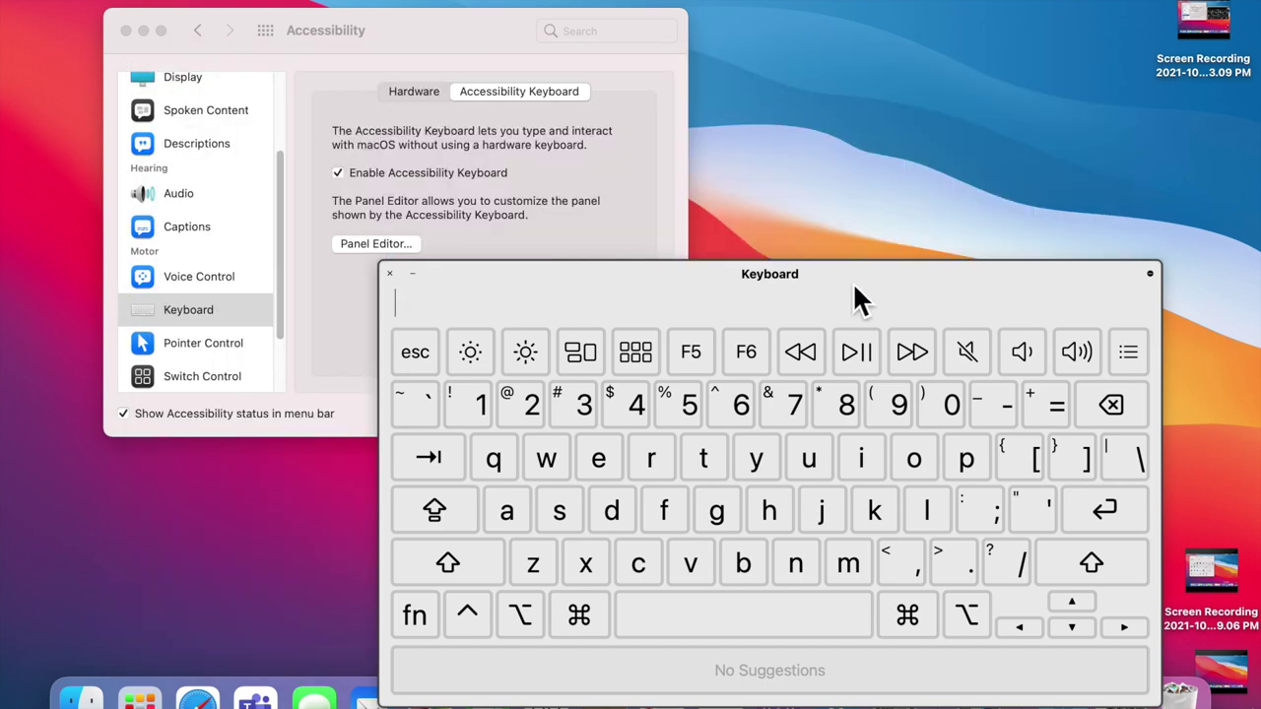
{"action": "left_click_drag", "start_coordinate": [857, 298], "coordinate": [882, 135]}
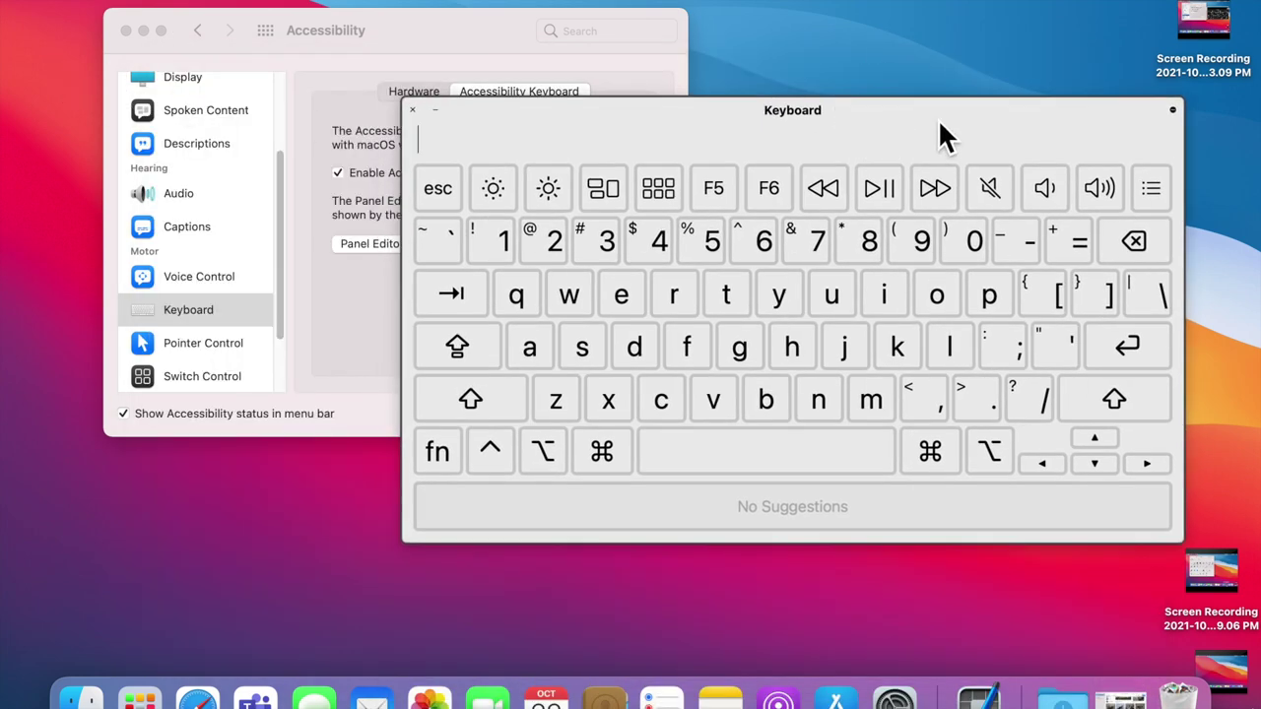
{"action": "left_click", "coordinate": [1172, 111]}
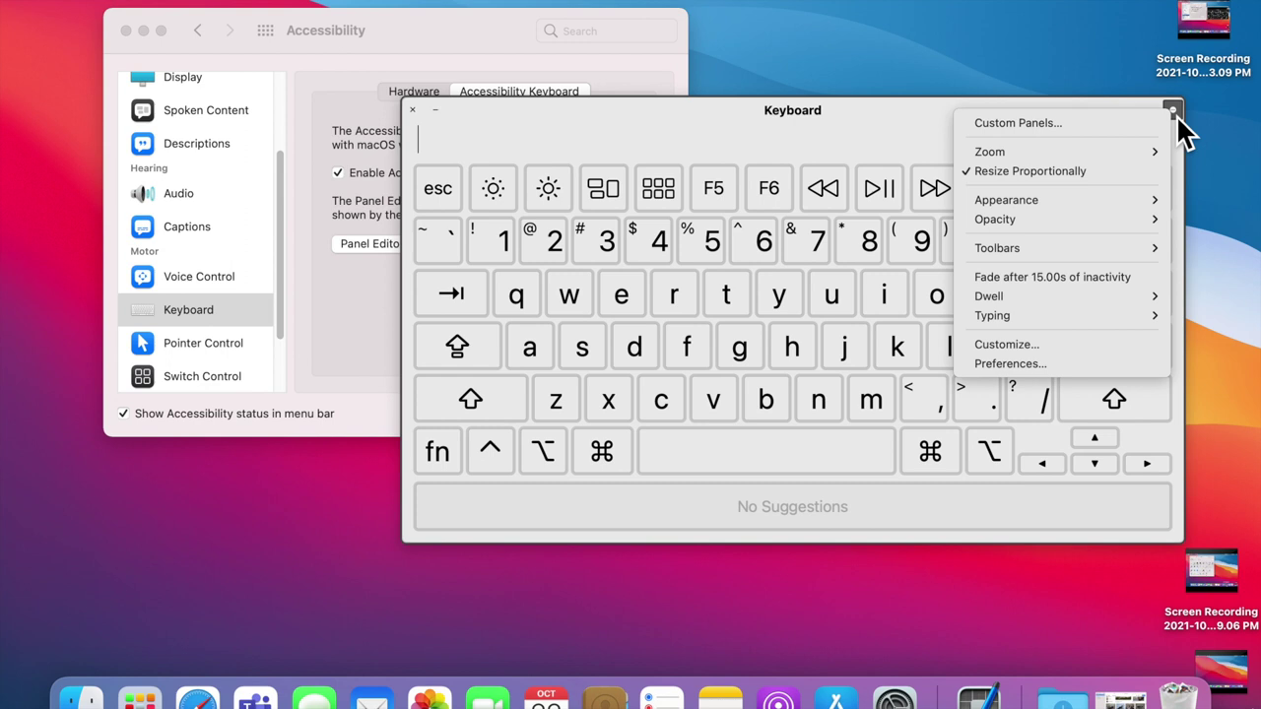
{"action": "mouse_move", "coordinate": [1127, 249]}
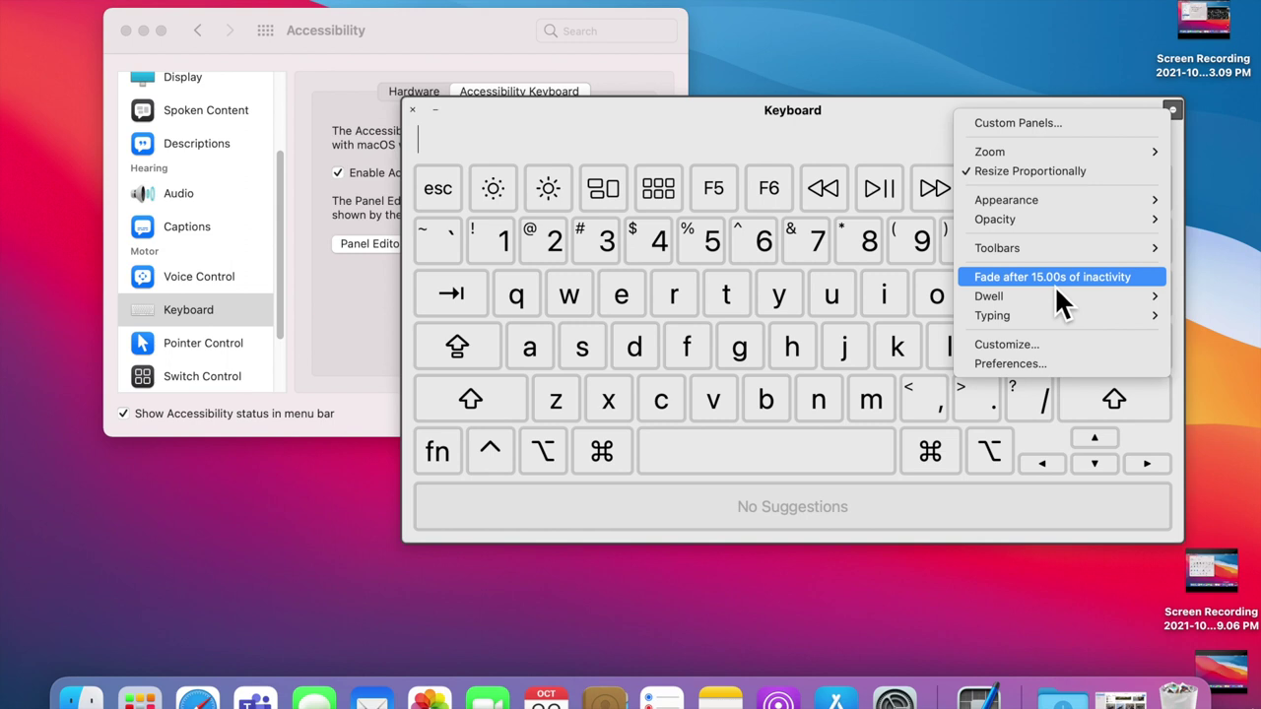
{"action": "mouse_move", "coordinate": [1054, 306]}
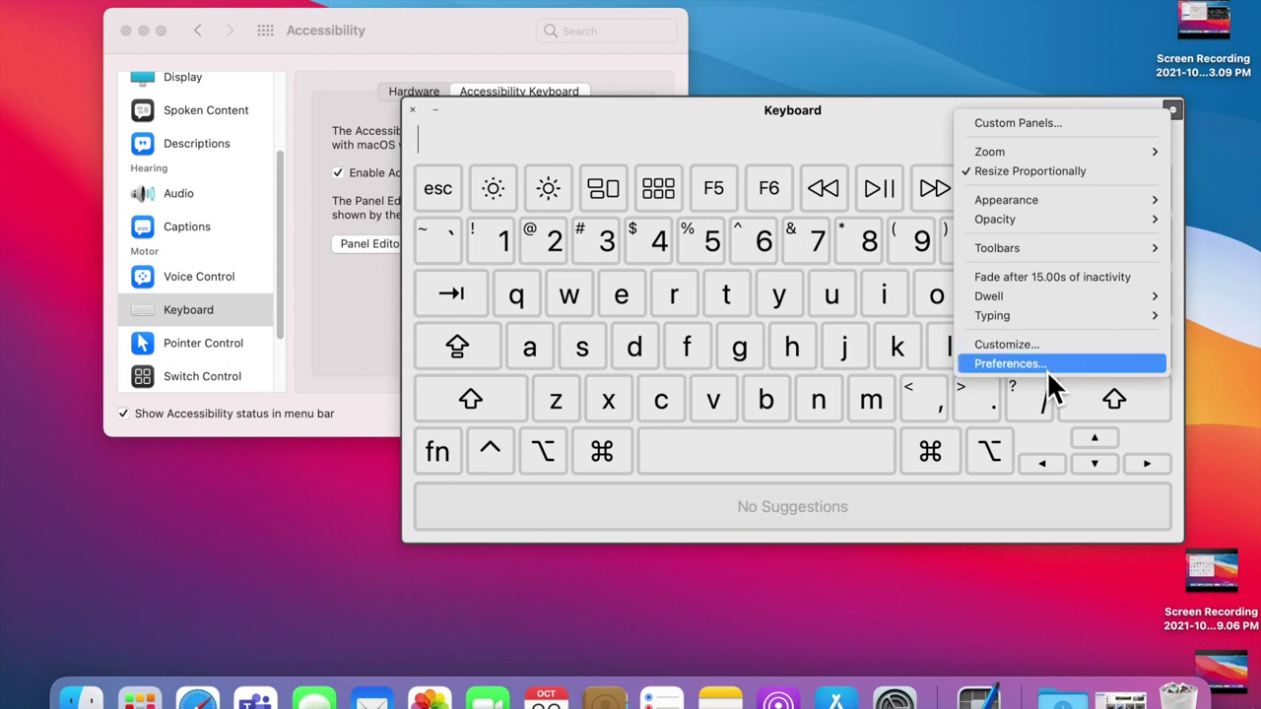
{"action": "left_click", "coordinate": [1046, 369]}
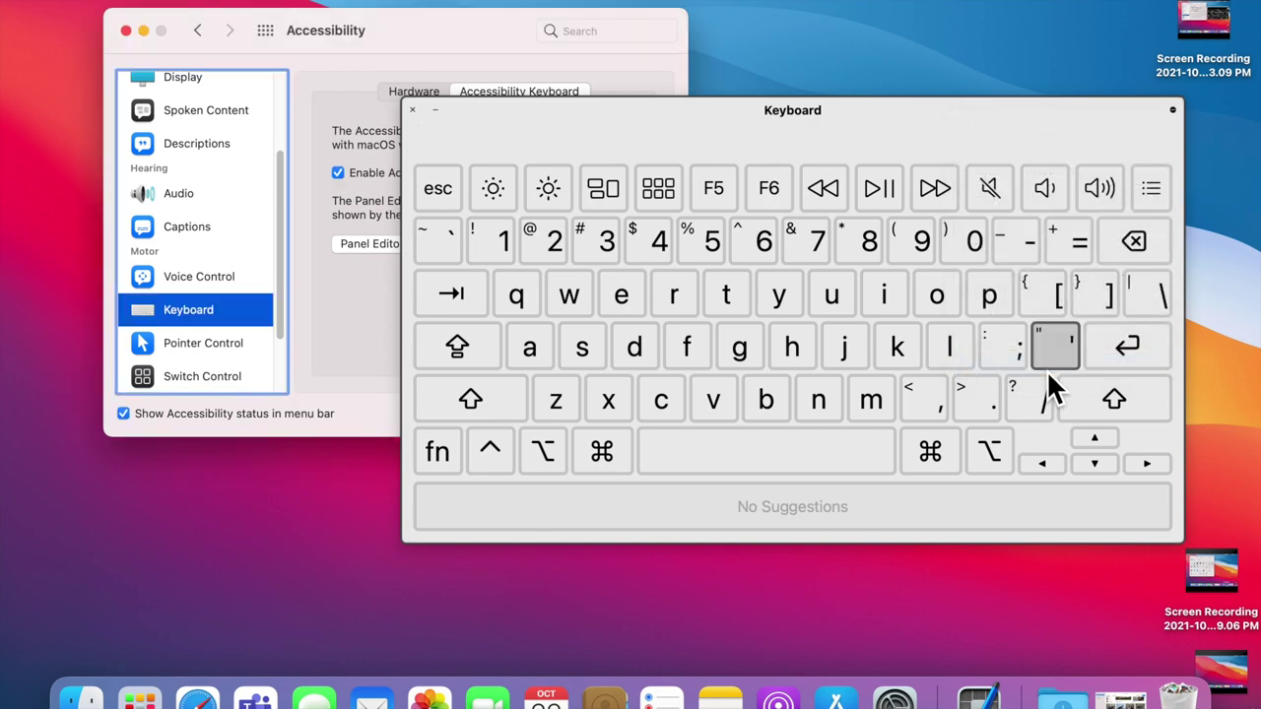
Step: Reposition the keyboard and Accessibility window, then choose Customize… and dismiss the options menu
{"action": "left_click_drag", "start_coordinate": [644, 123], "coordinate": [677, 315]}
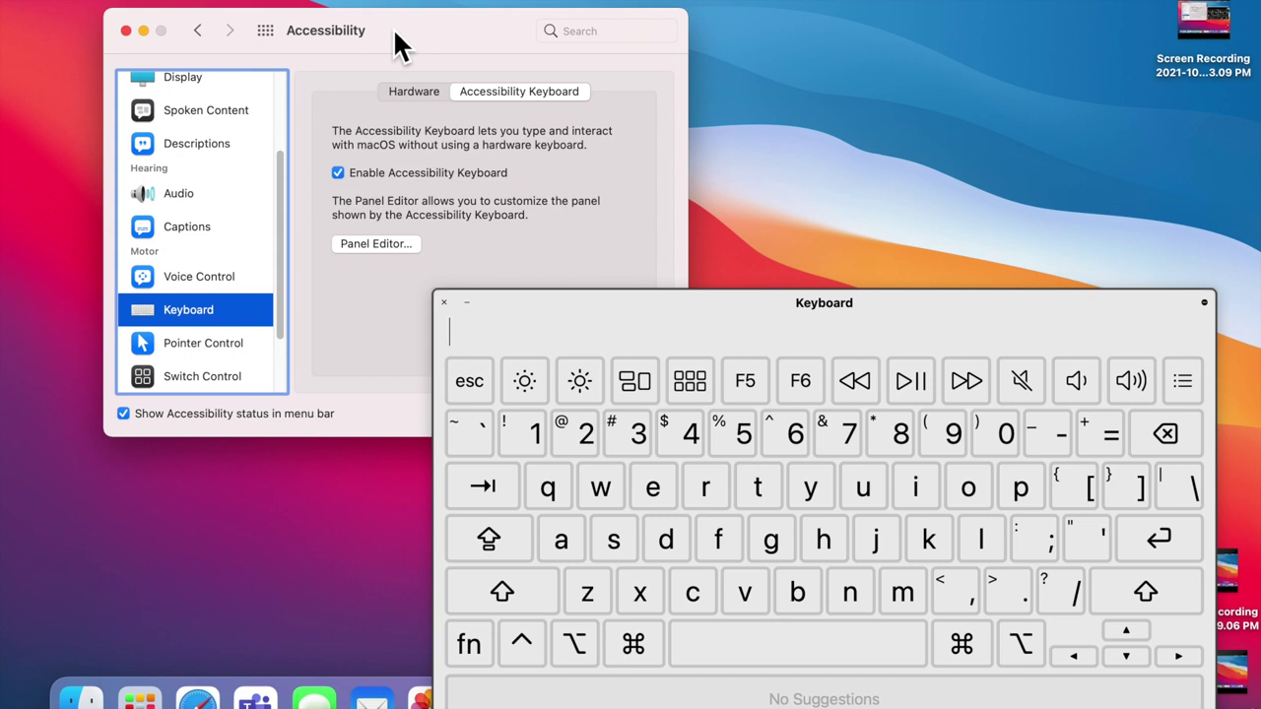
{"action": "mouse_move", "coordinate": [394, 32]}
{"action": "left_mouse_down"}
{"action": "mouse_move", "coordinate": [404, 7]}
{"action": "mouse_move", "coordinate": [394, 55]}
{"action": "left_mouse_up"}
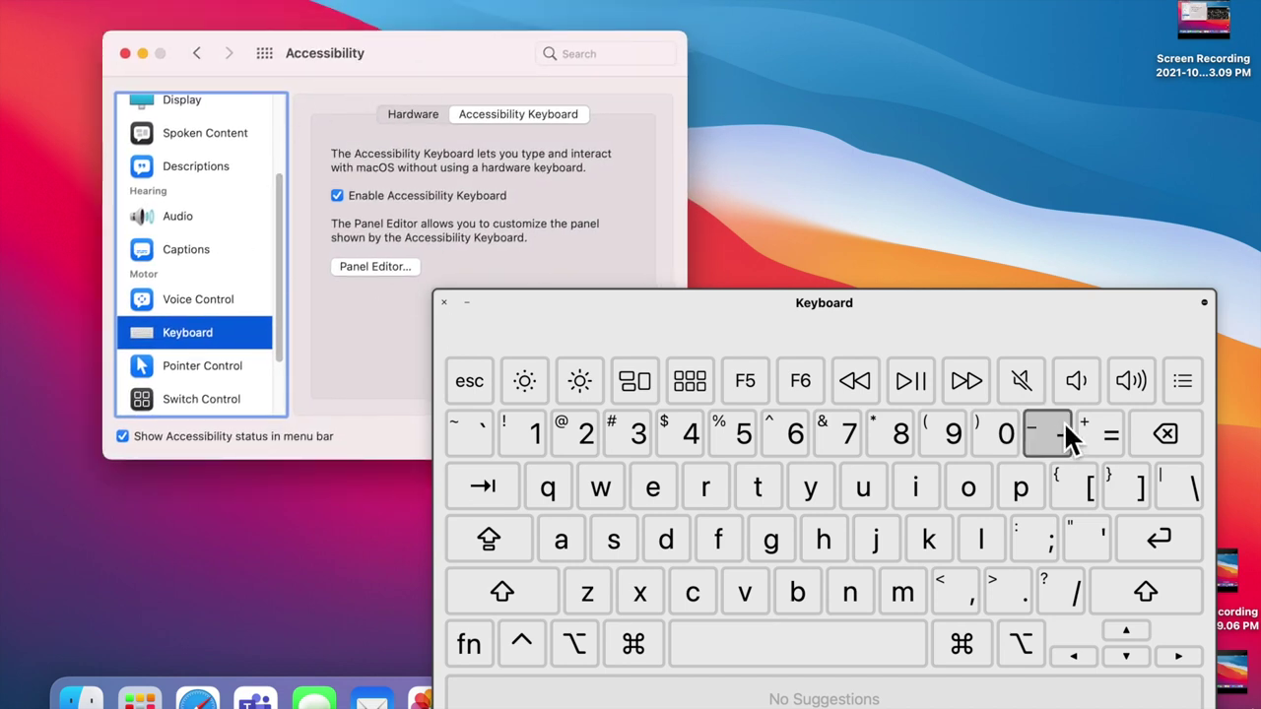
{"action": "left_click", "coordinate": [1204, 303]}
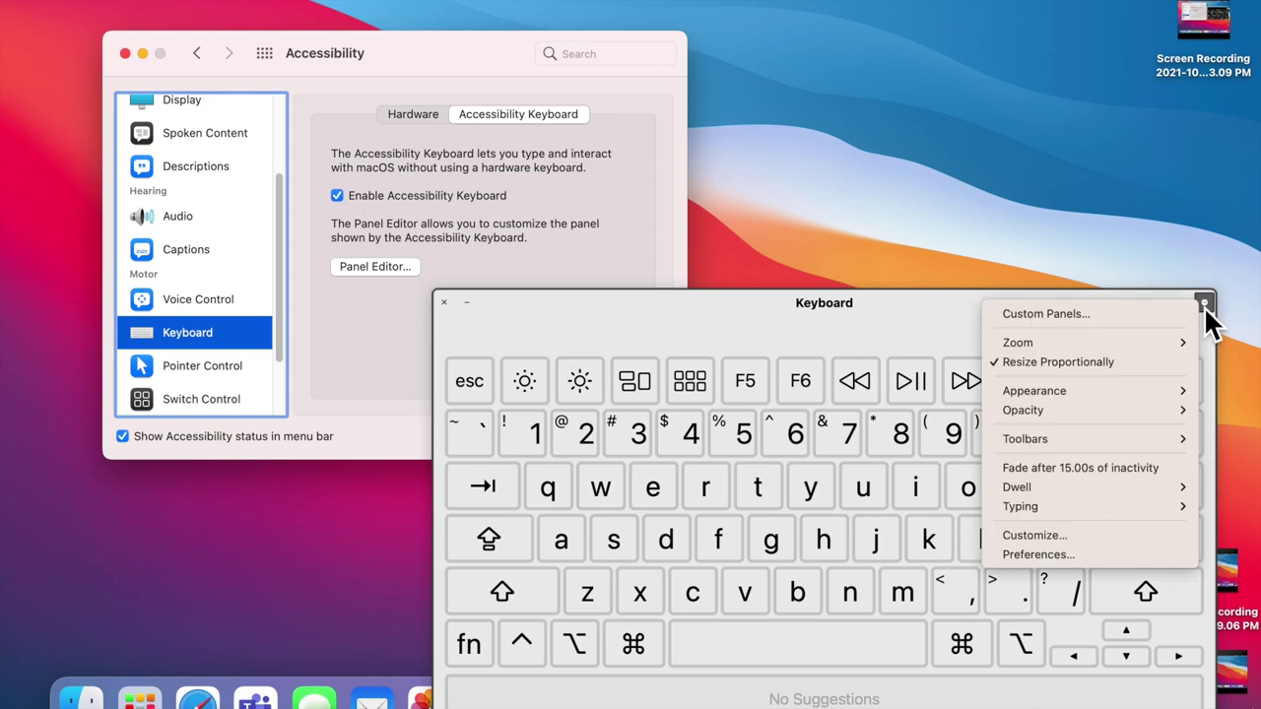
{"action": "left_click", "coordinate": [1131, 538]}
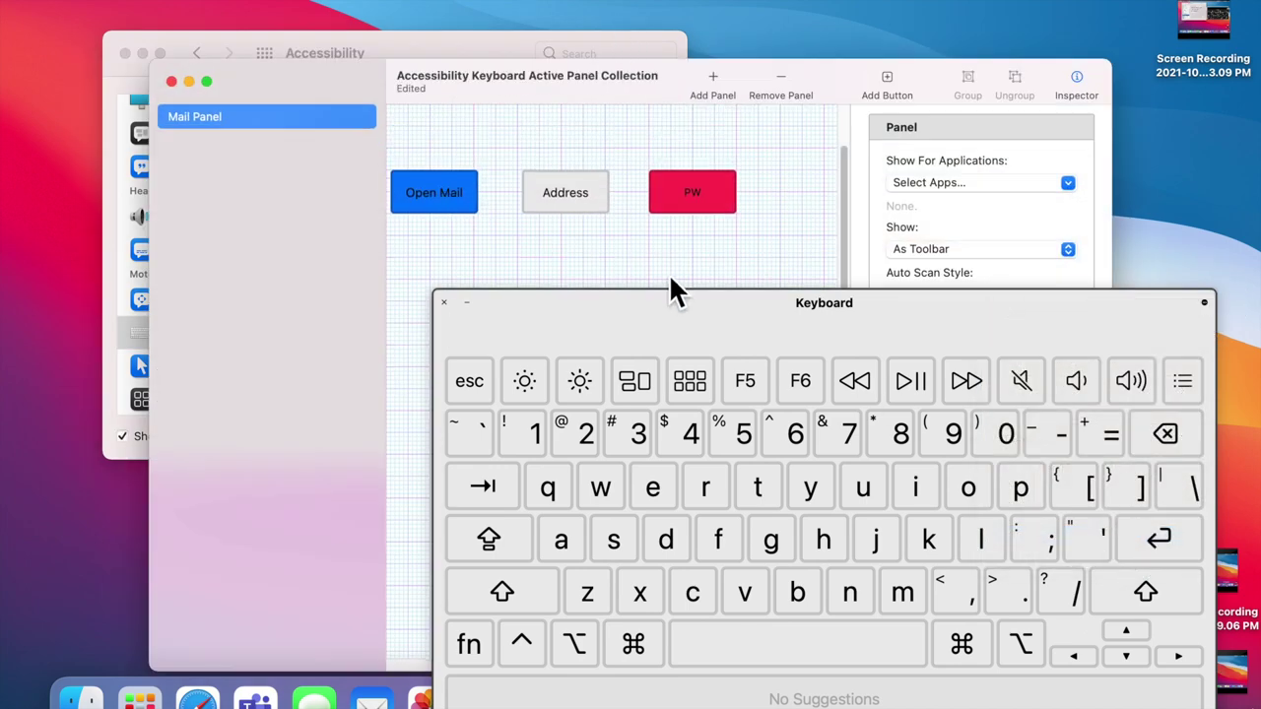
{"action": "left_click", "coordinate": [1203, 304]}
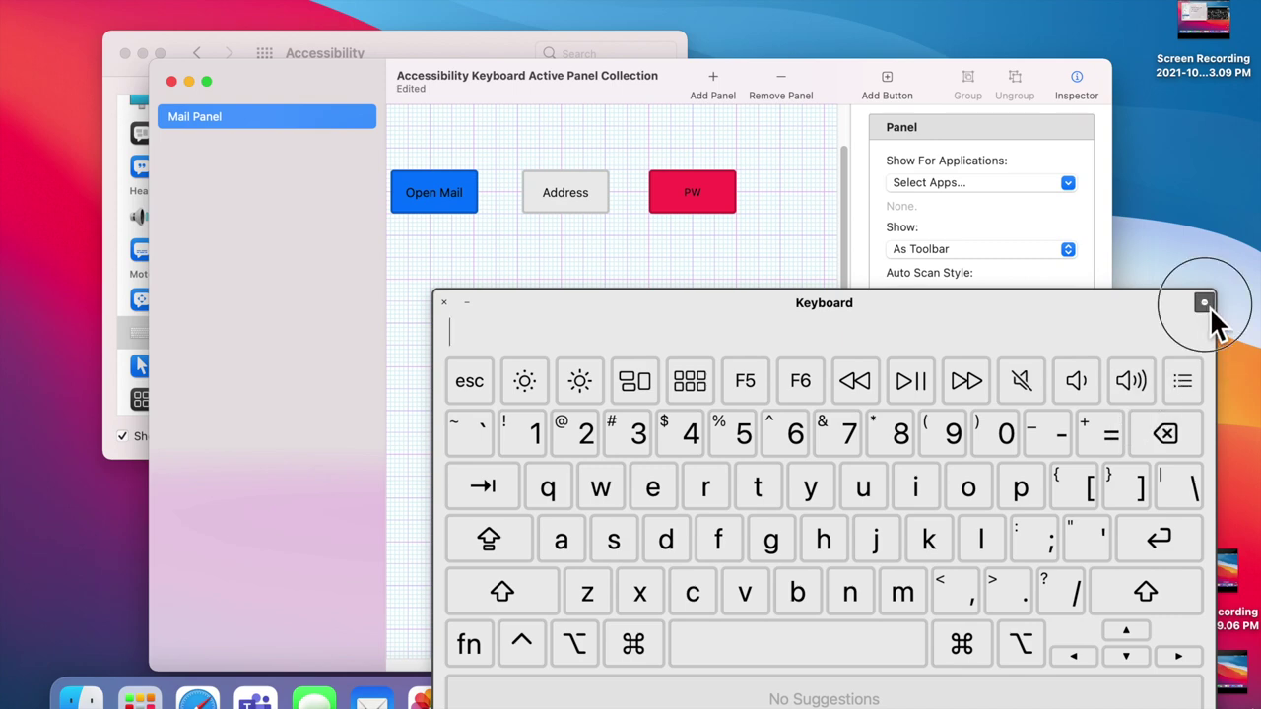
{"action": "left_click", "coordinate": [1206, 305]}
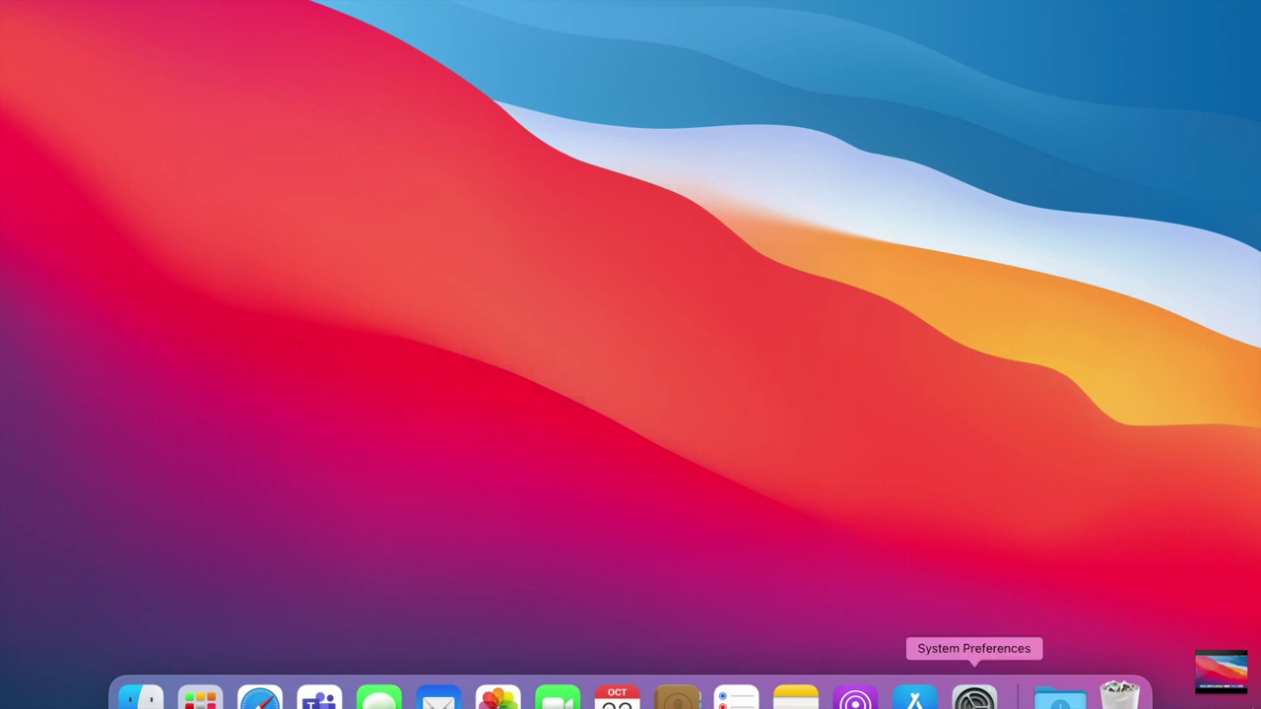
Step: Reopen System Preferences at Accessibility > Keyboard on the Accessibility Keyboard tab
{"action": "left_click", "coordinate": [974, 699]}
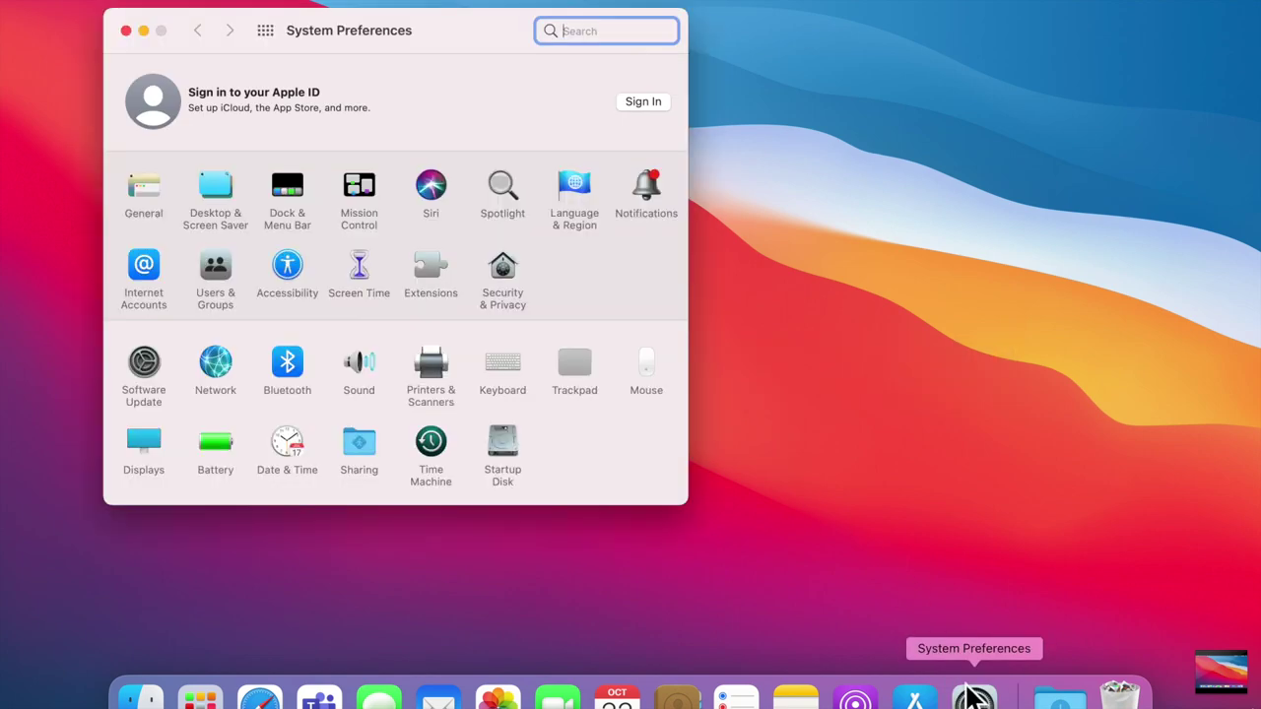
{"action": "left_click", "coordinate": [296, 277]}
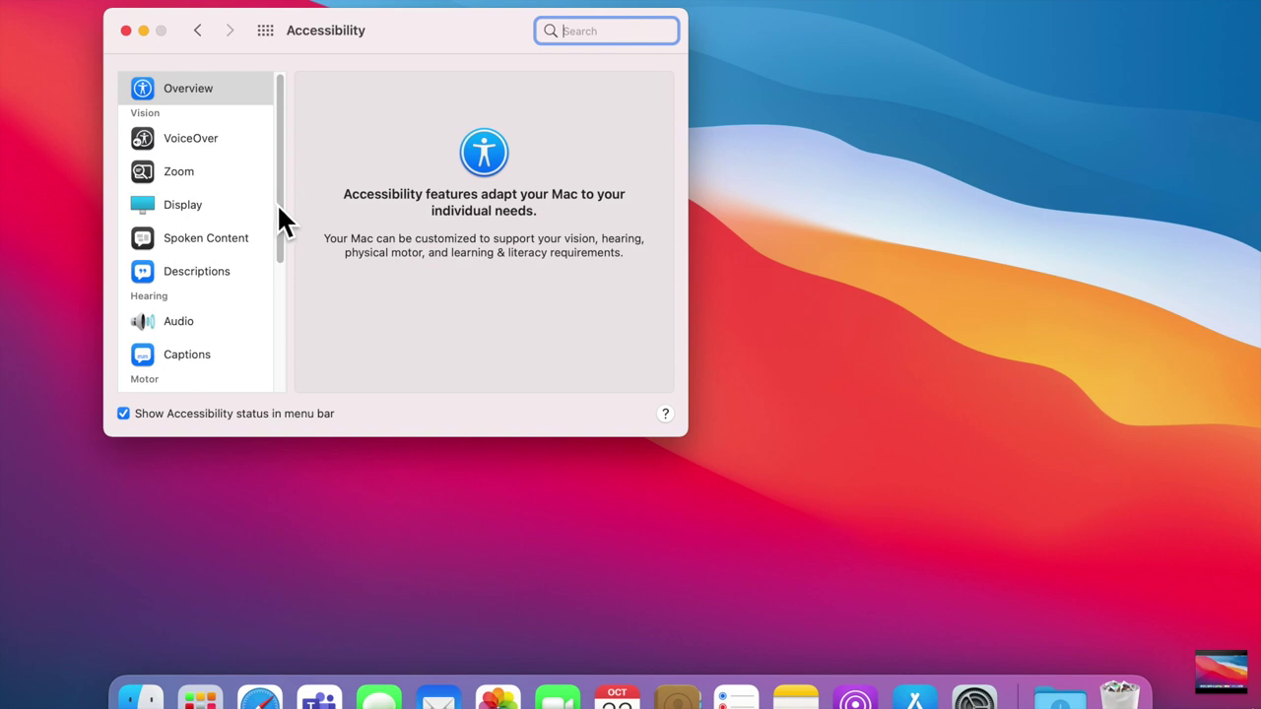
{"action": "left_click_drag", "start_coordinate": [285, 203], "coordinate": [283, 344]}
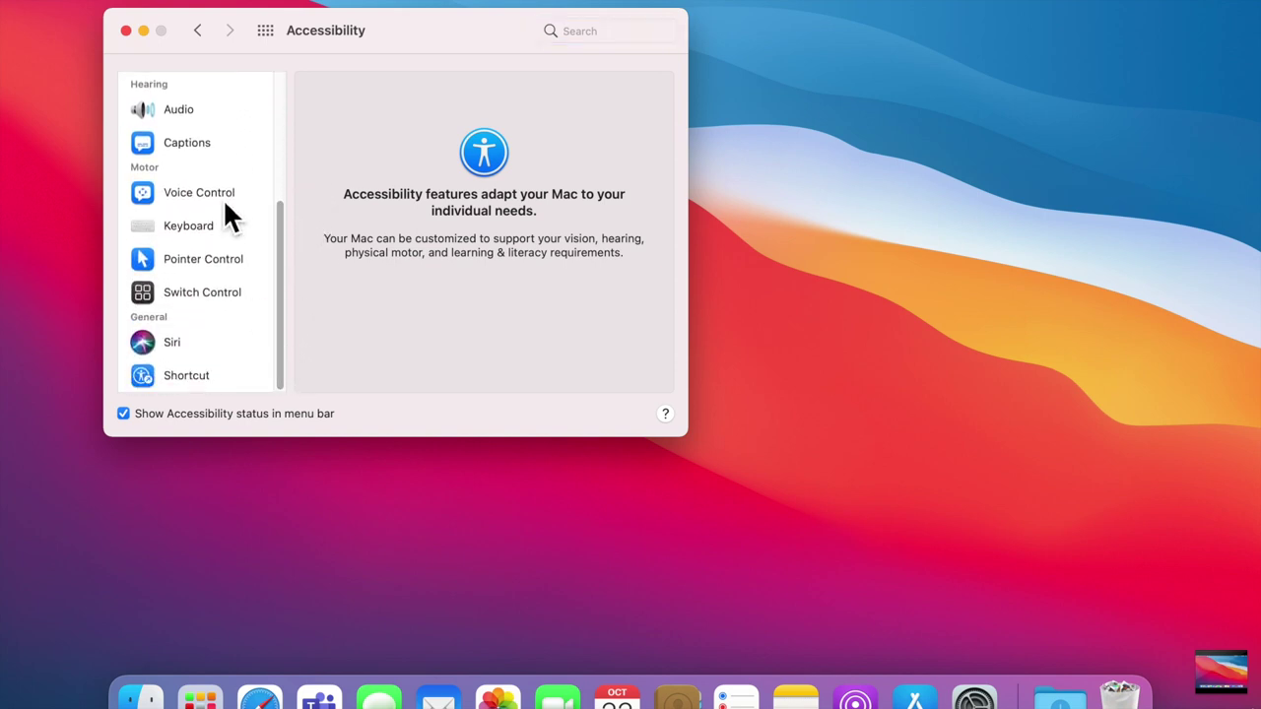
{"action": "left_click", "coordinate": [200, 226]}
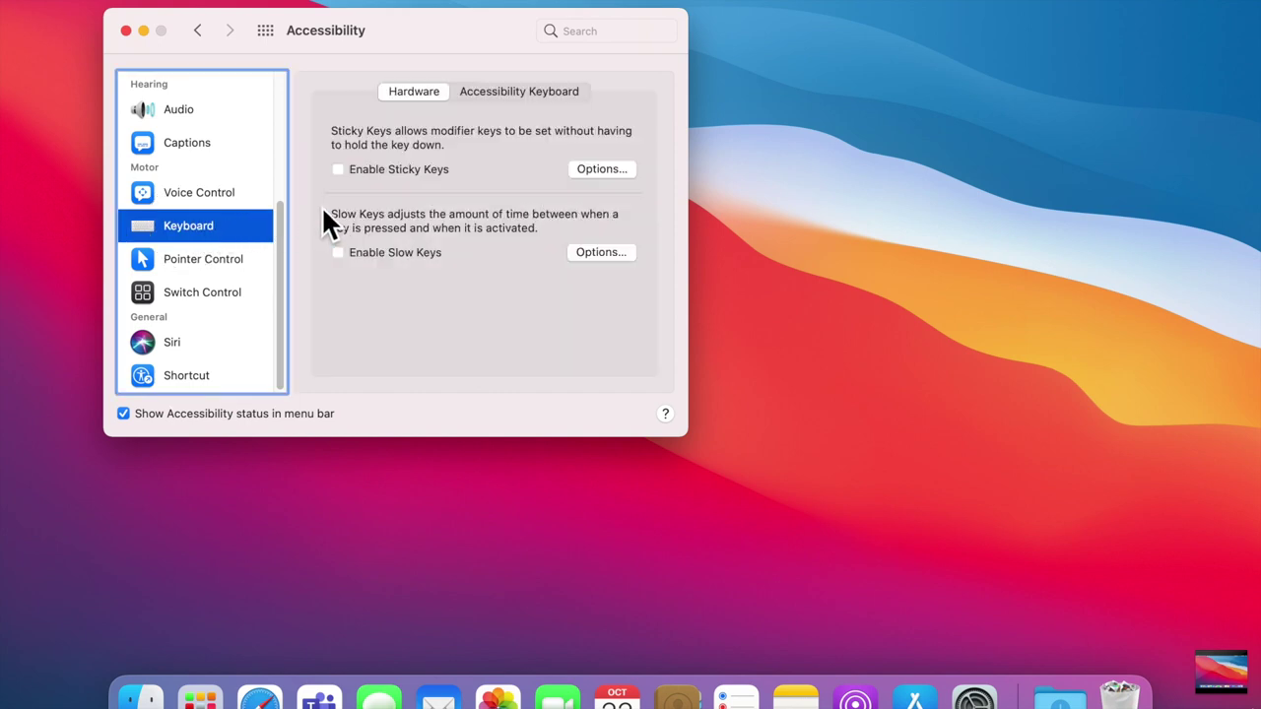
{"action": "left_click", "coordinate": [498, 95]}
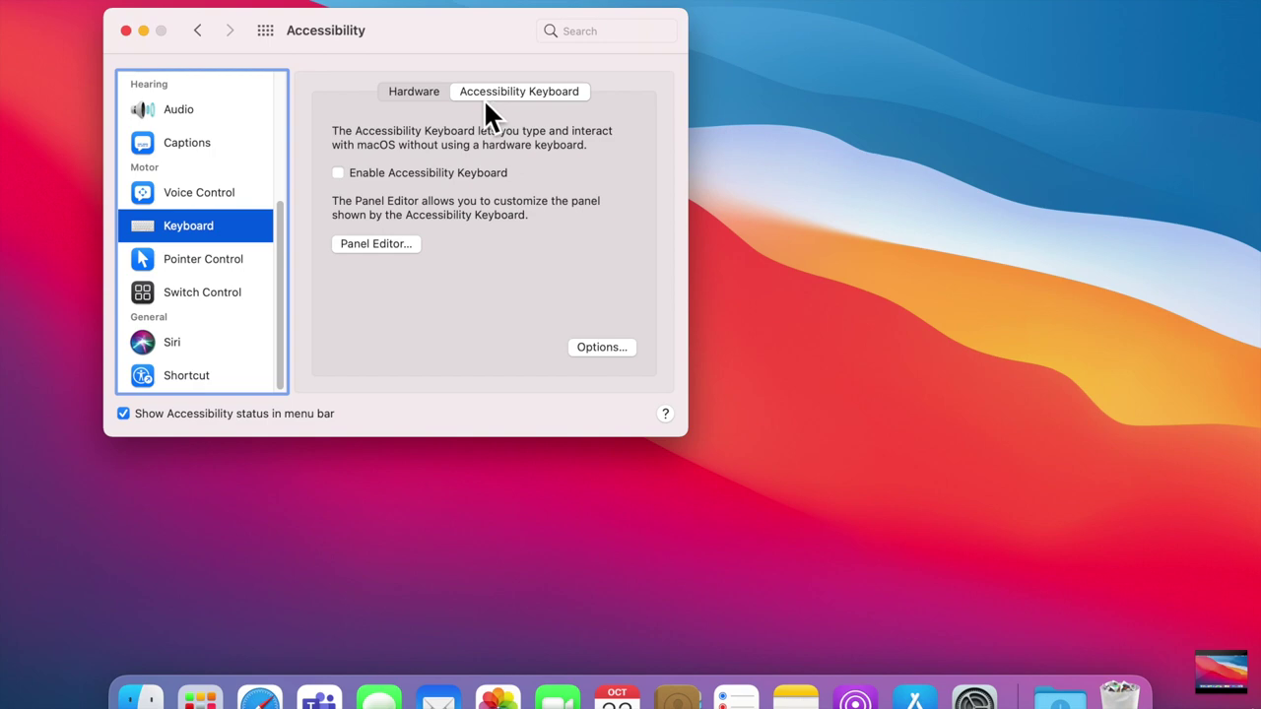
Step: Launch the Panel Editor and bring up the list of panel types to add
{"action": "left_click", "coordinate": [383, 250]}
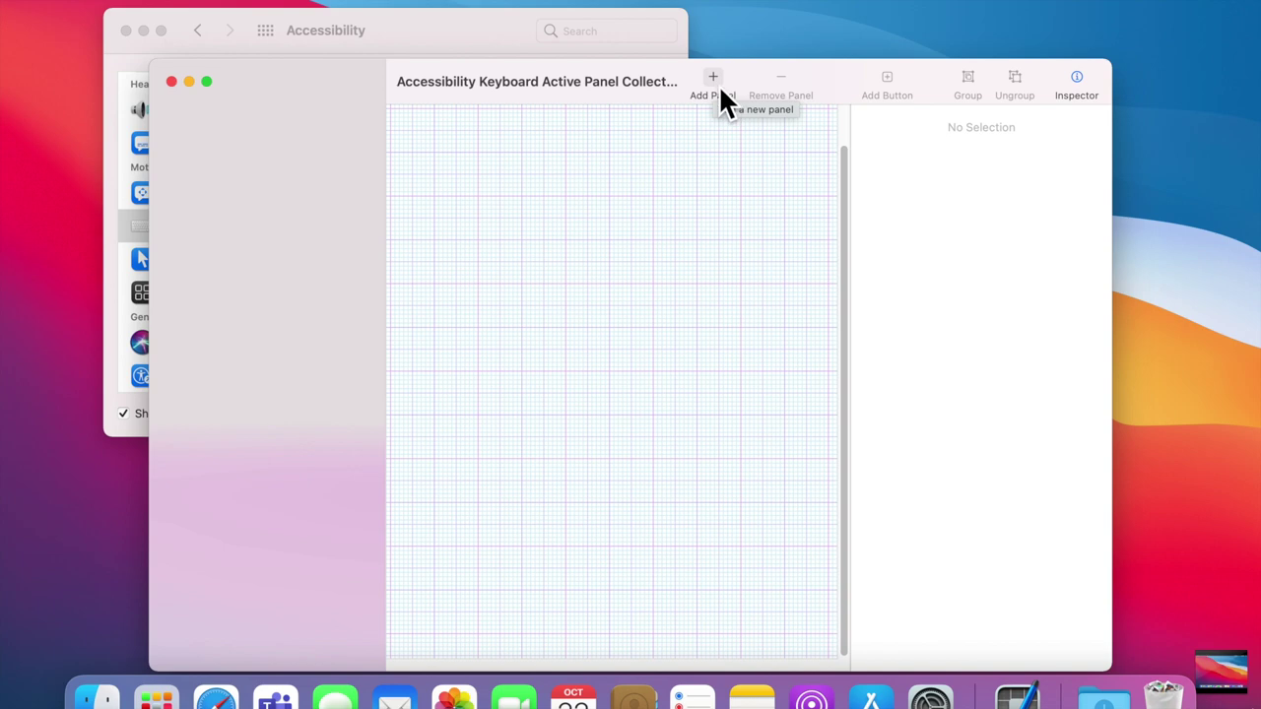
{"action": "left_click", "coordinate": [720, 87]}
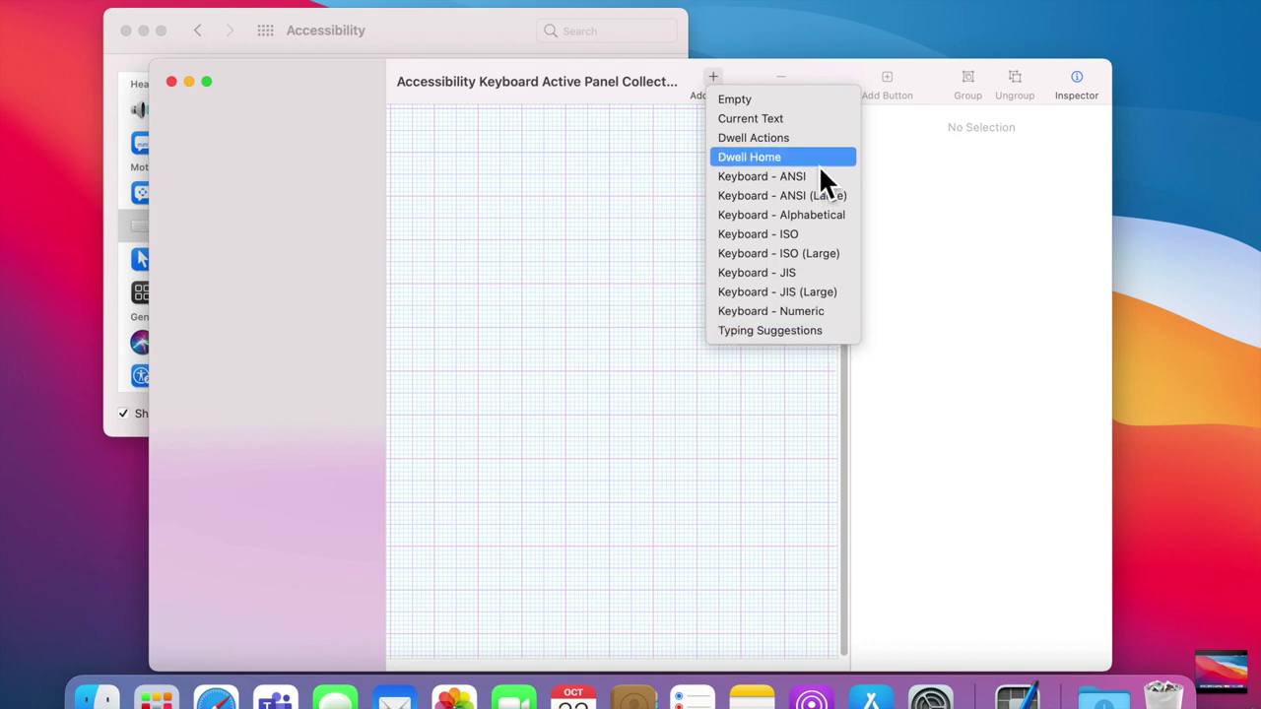
Step: Add an Empty panel, rename it 'Mail Panel', and add a button to it
{"action": "left_click", "coordinate": [801, 107]}
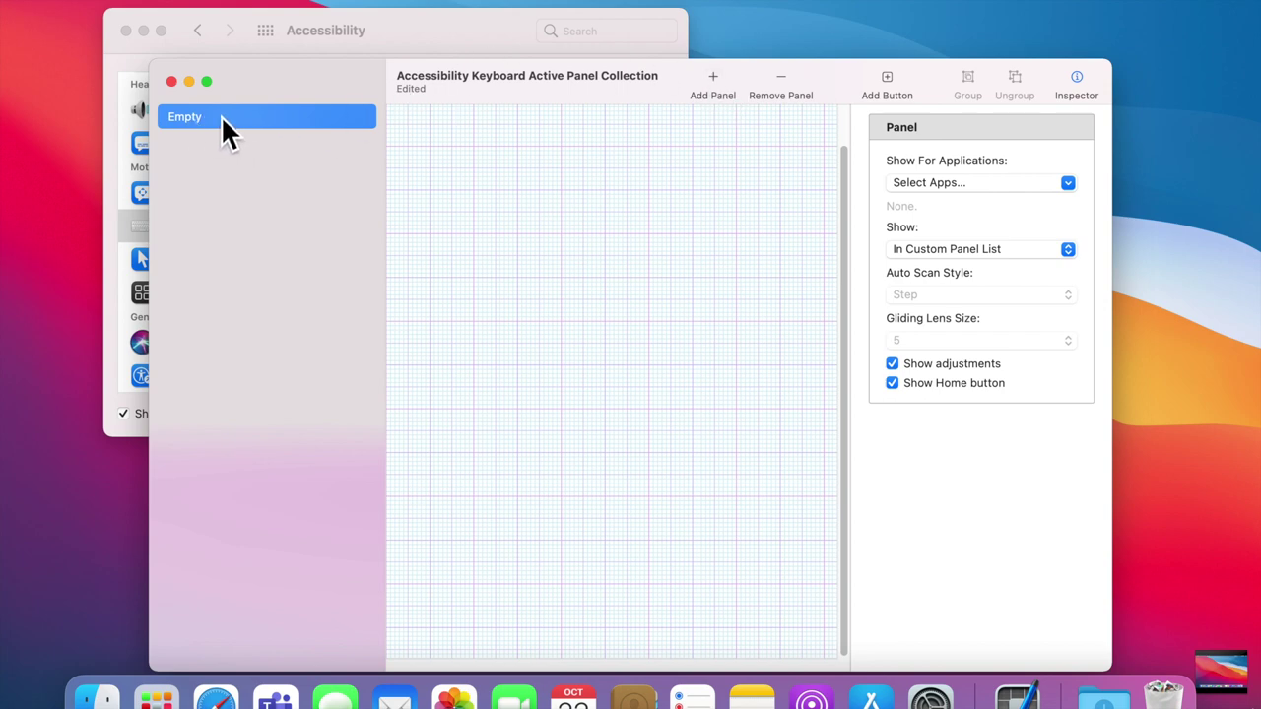
{"action": "left_click", "coordinate": [196, 125]}
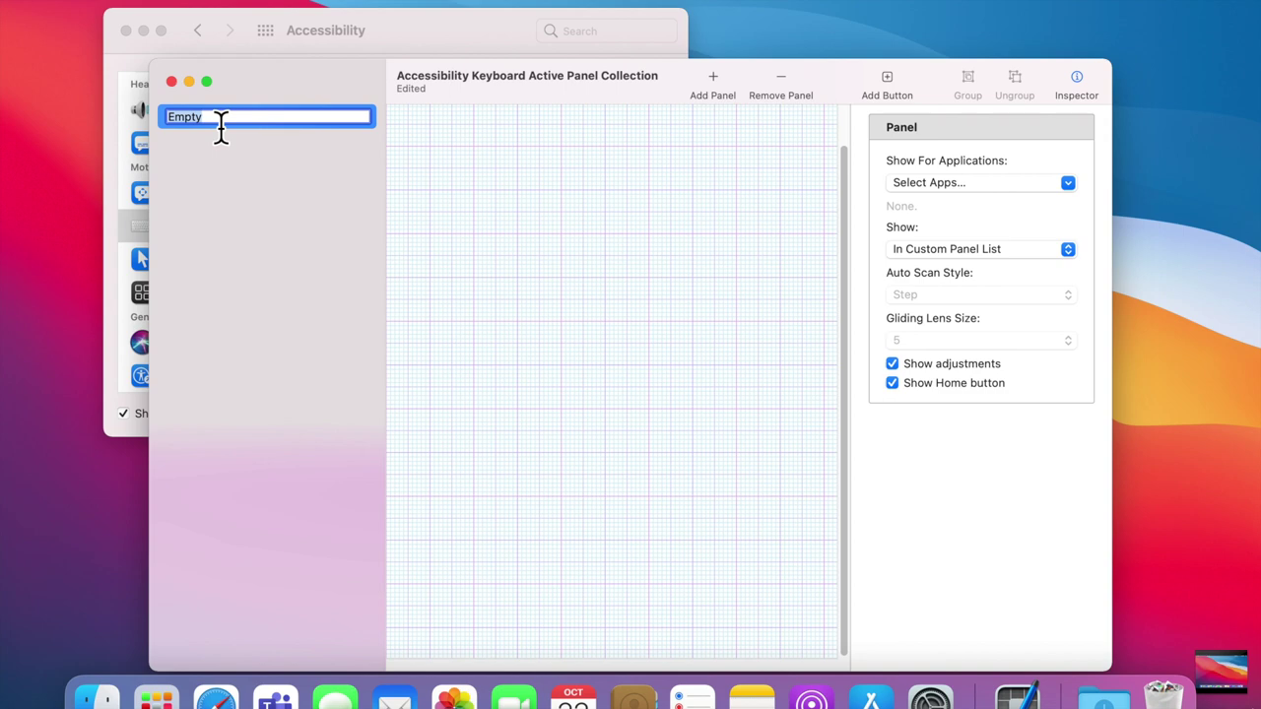
{"action": "type", "text": "Mail Panel"}
{"action": "left_click", "coordinate": [471, 156]}
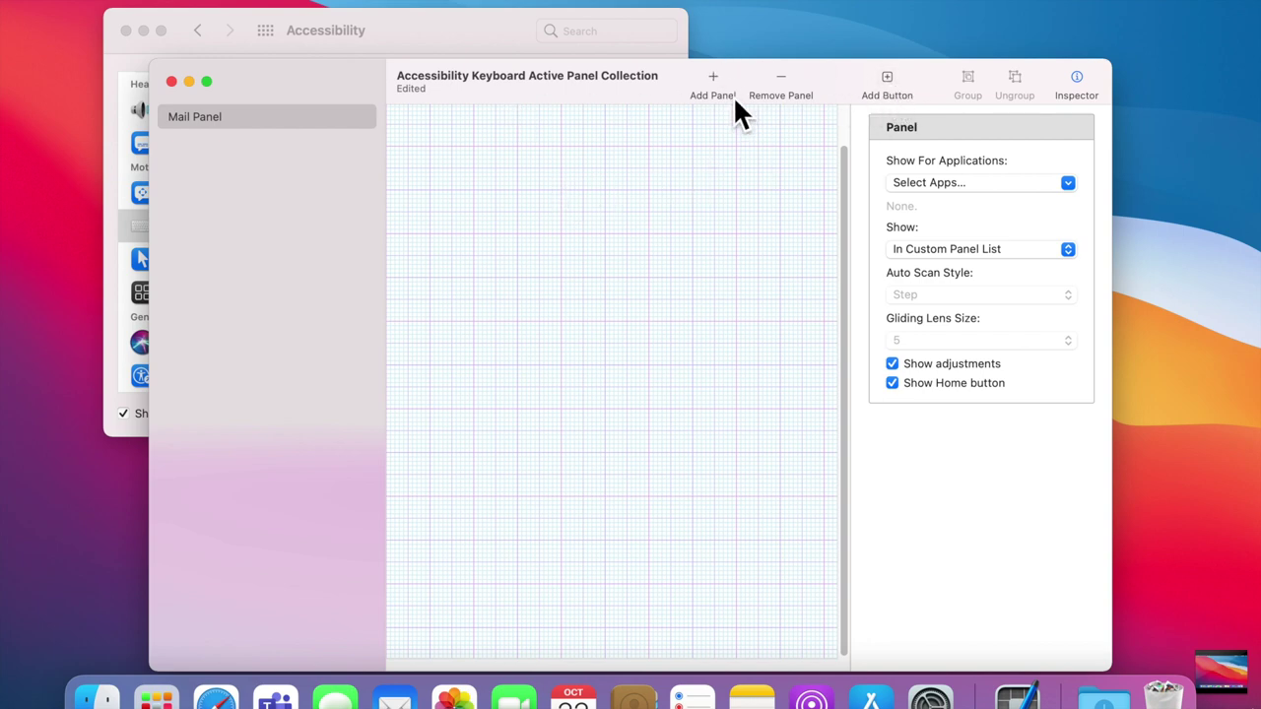
{"action": "left_click", "coordinate": [891, 81]}
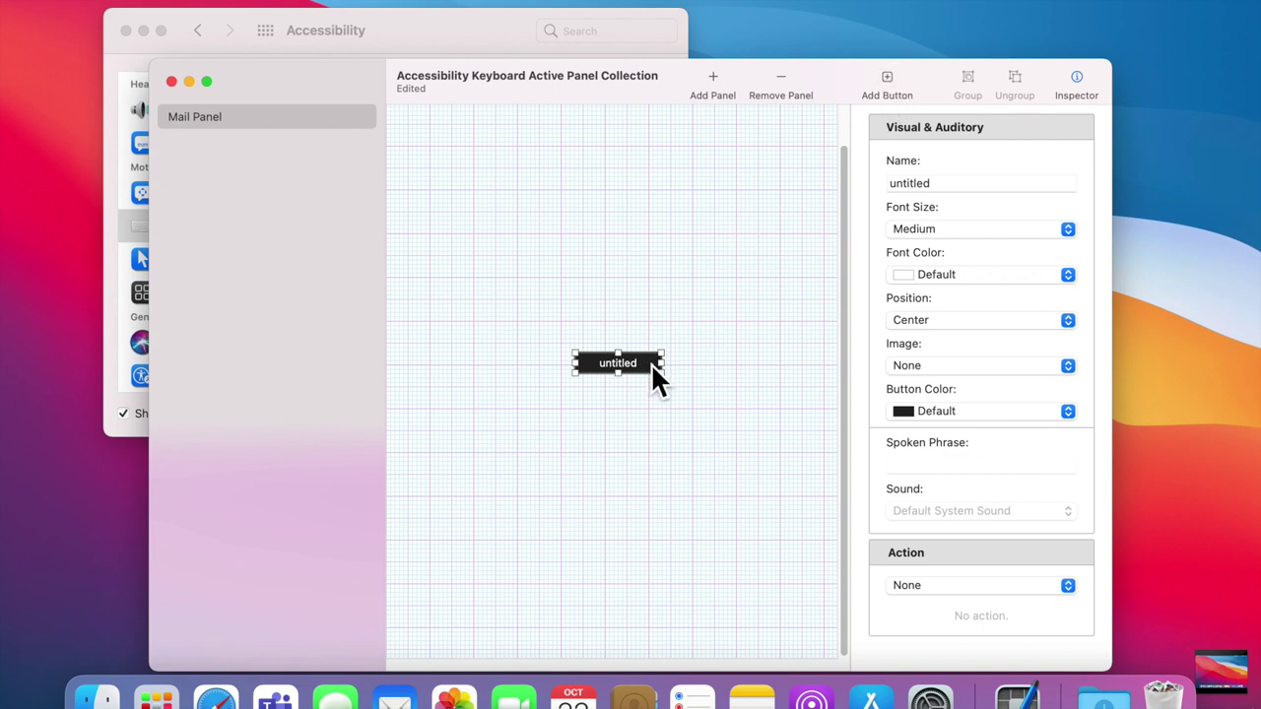
Step: Move the untitled button to the canvas top-left, make it slightly taller, and select its name
{"action": "left_click_drag", "start_coordinate": [651, 368], "coordinate": [508, 163]}
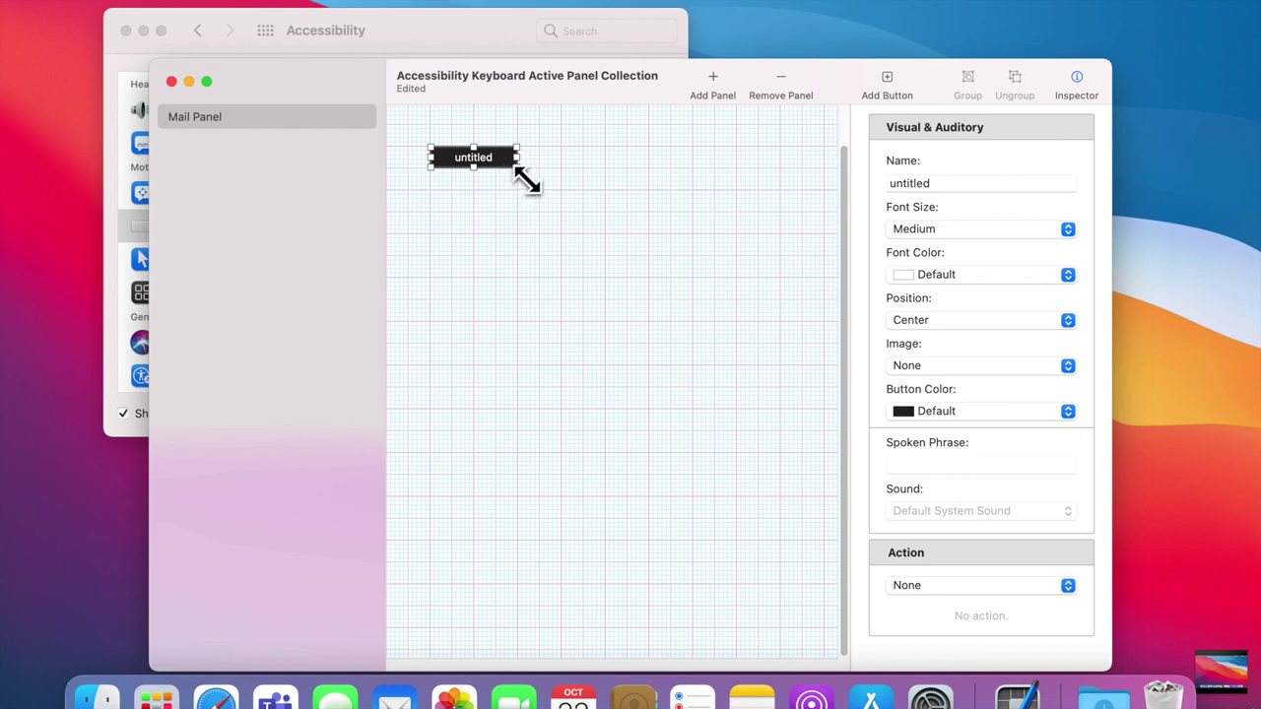
{"action": "left_click_drag", "start_coordinate": [517, 167], "coordinate": [521, 185]}
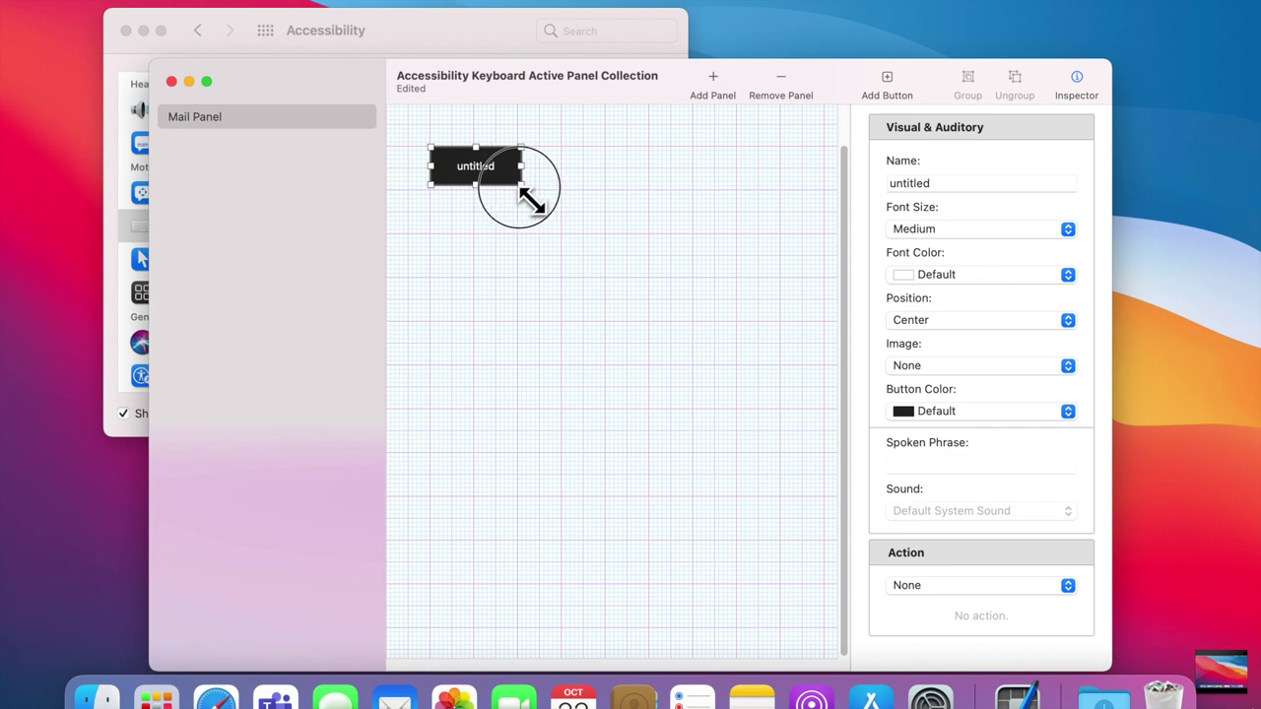
{"action": "left_click_drag", "start_coordinate": [521, 185], "coordinate": [517, 189]}
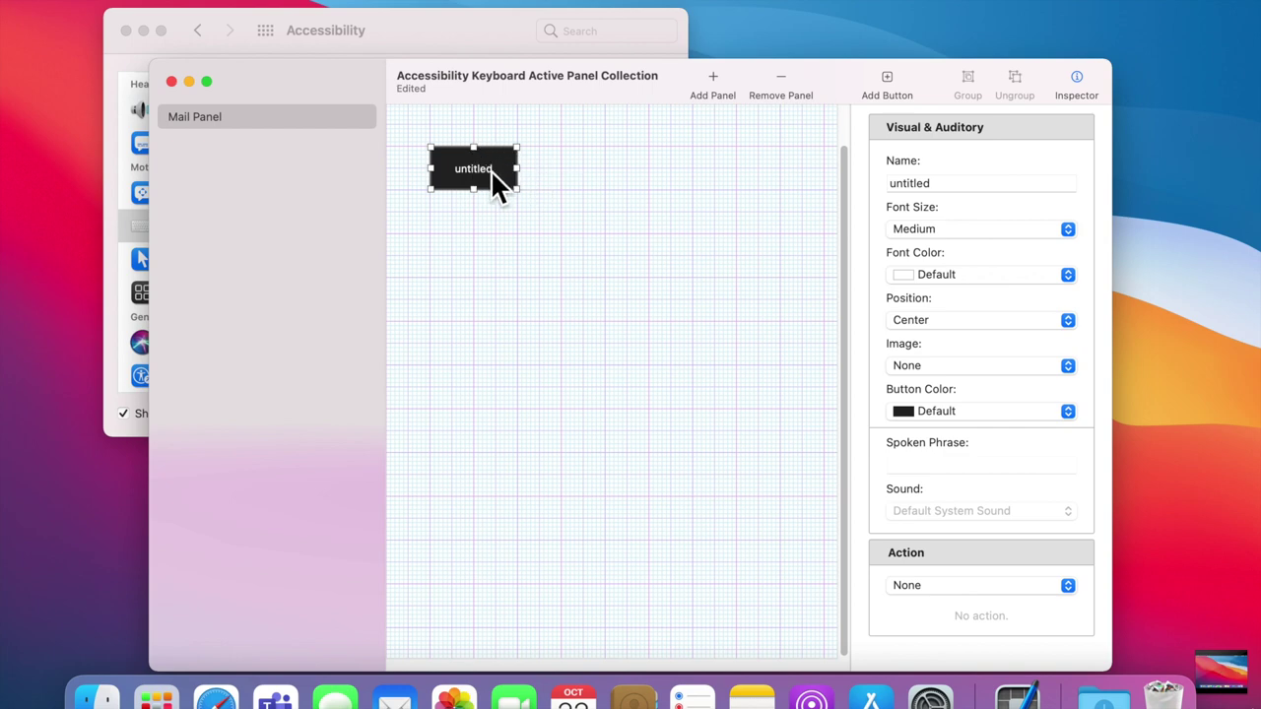
{"action": "double_click", "coordinate": [969, 186]}
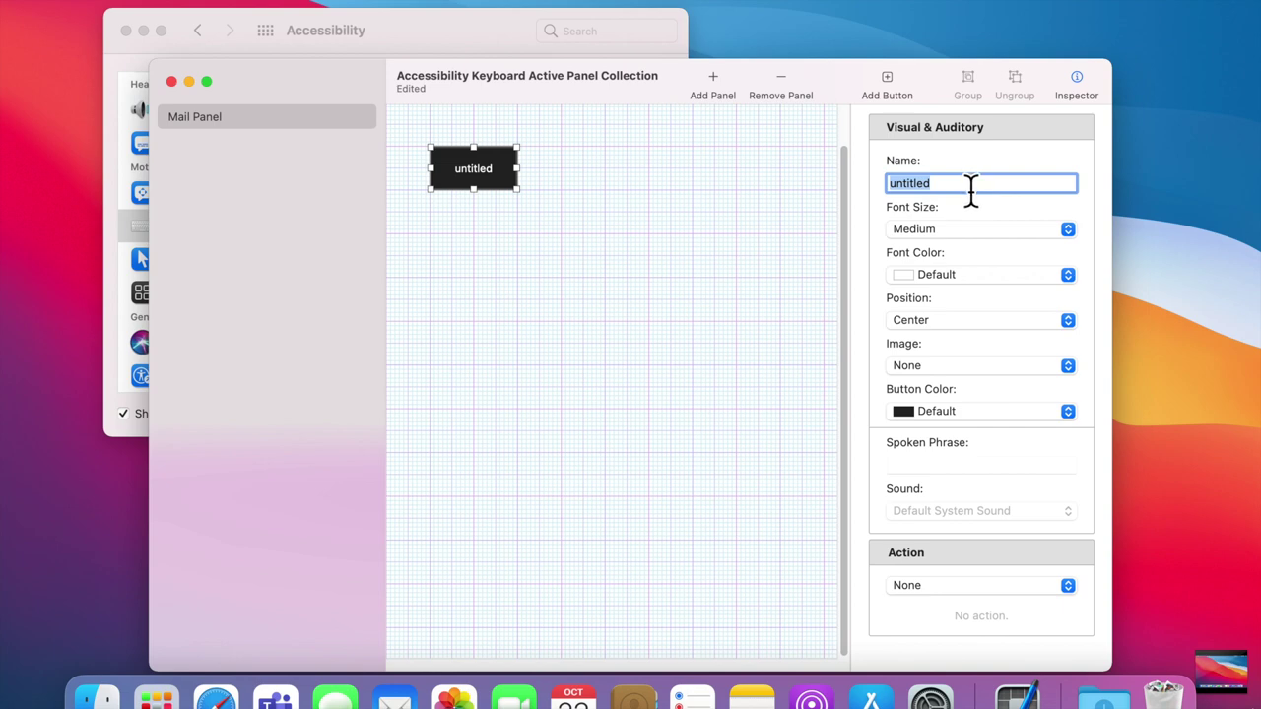
Step: Rename the button 'Open Mail' and set its font size to Large
{"action": "key", "text": "BackSpace"}
{"action": "type", "text": "Open Mao"}
{"action": "key", "text": "BackSpace"}
{"action": "type", "text": "il"}
{"action": "left_click", "coordinate": [965, 228]}
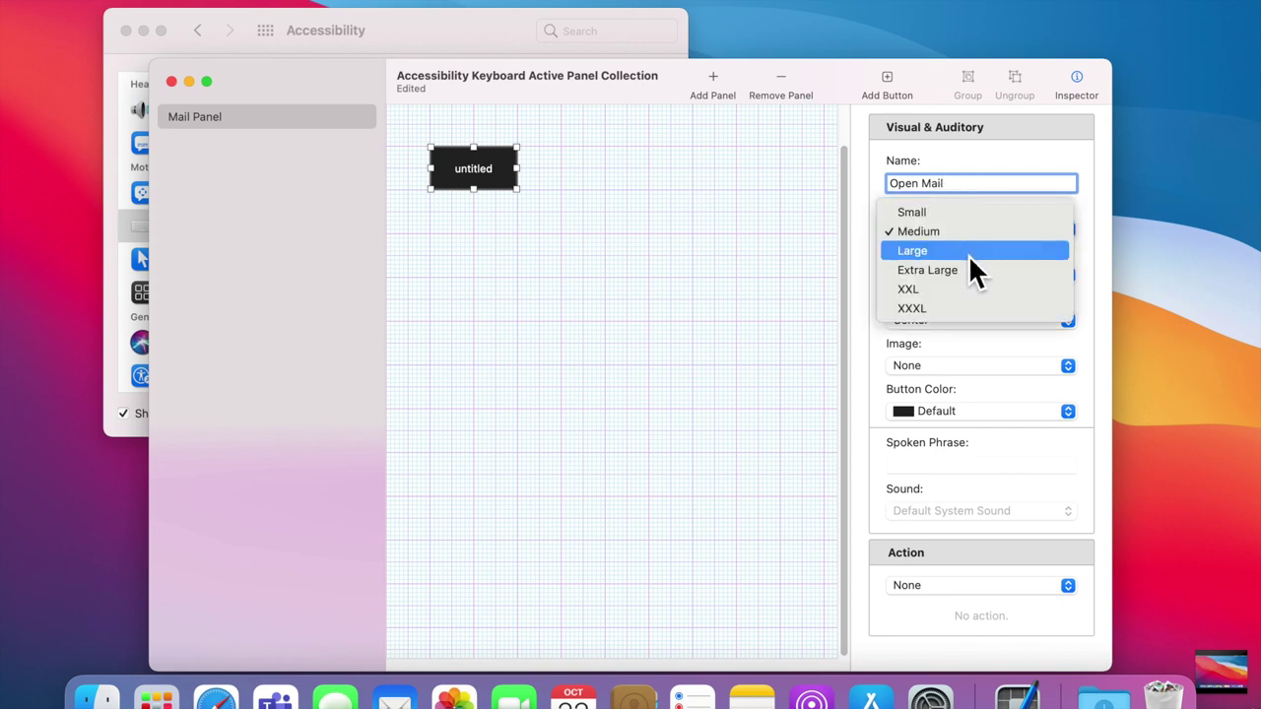
{"action": "left_click", "coordinate": [970, 256]}
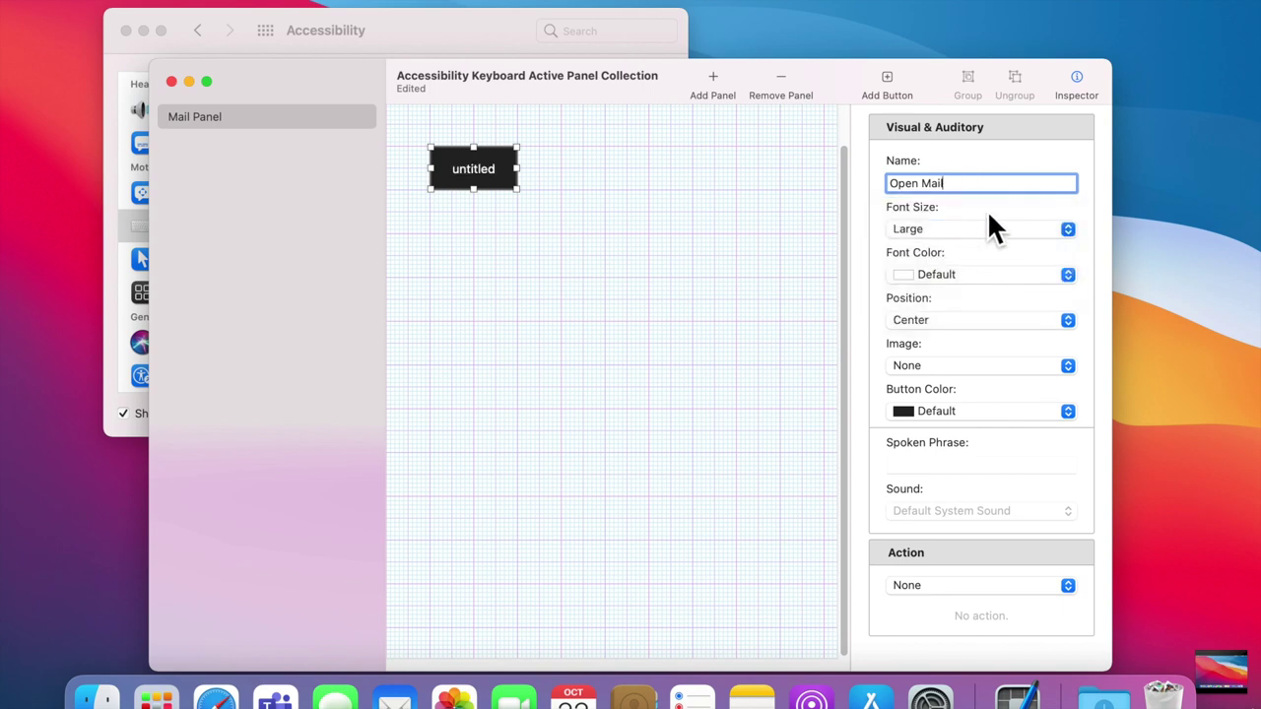
{"action": "left_click", "coordinate": [991, 209]}
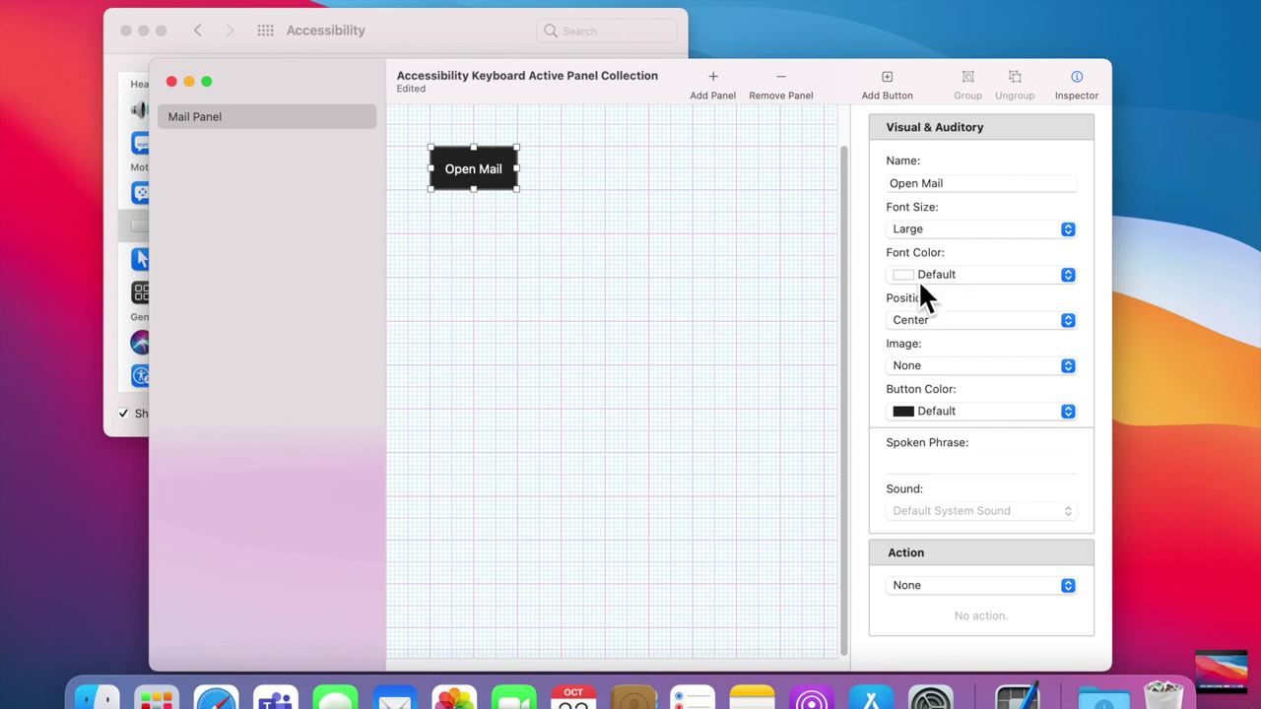
Step: Color the Open Mail button Blue, keeping Center label position and no image
{"action": "left_click", "coordinate": [930, 424]}
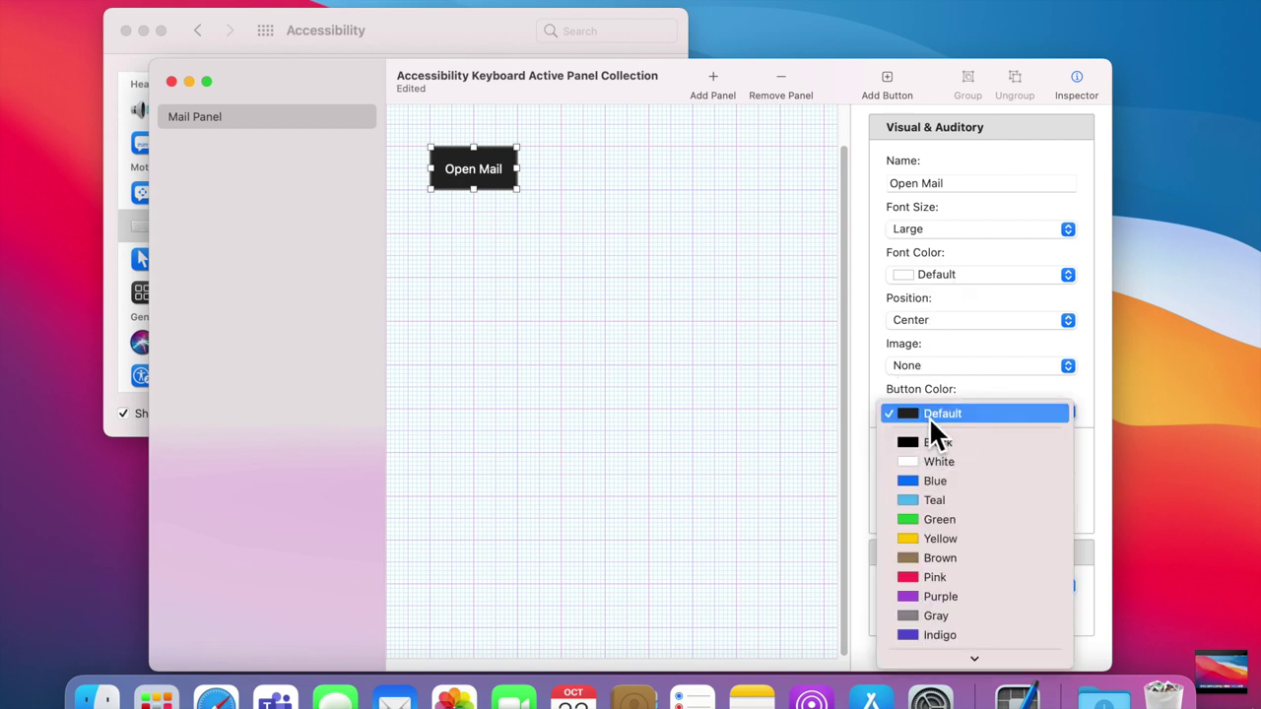
{"action": "left_click", "coordinate": [962, 492]}
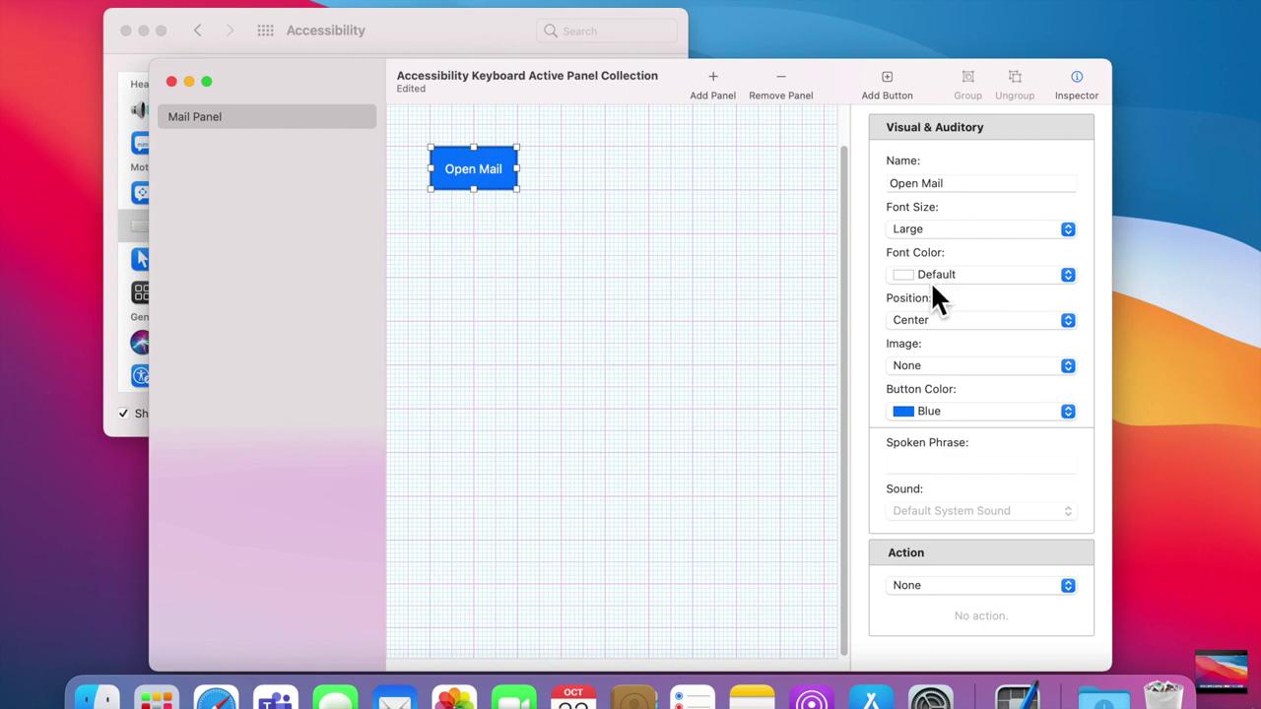
{"action": "left_click", "coordinate": [939, 319]}
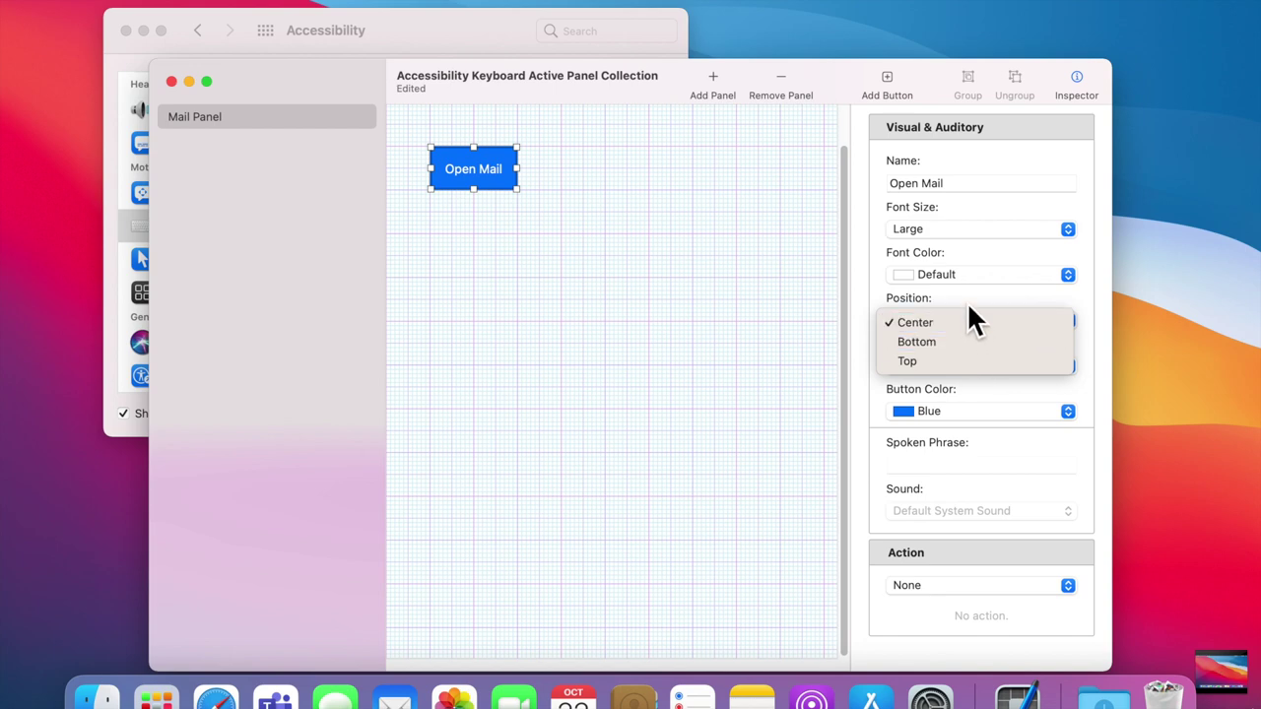
{"action": "left_click", "coordinate": [967, 301]}
{"action": "left_click", "coordinate": [951, 370]}
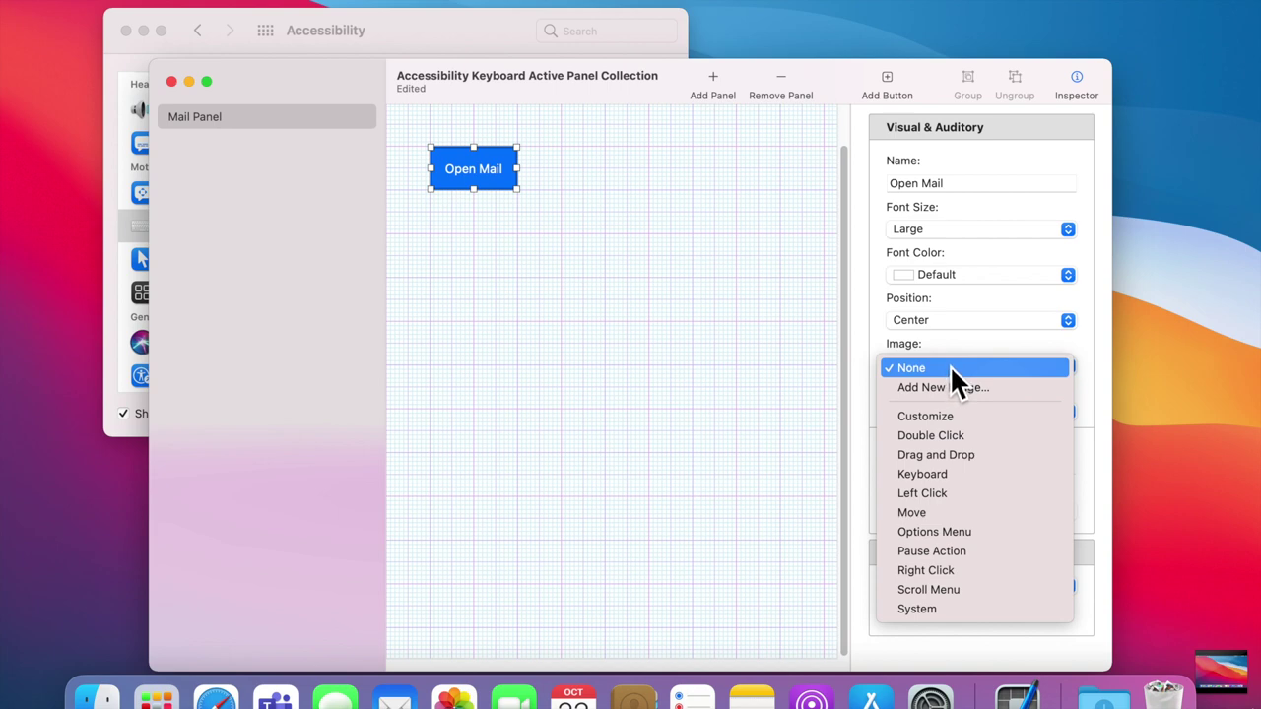
{"action": "left_click", "coordinate": [959, 353]}
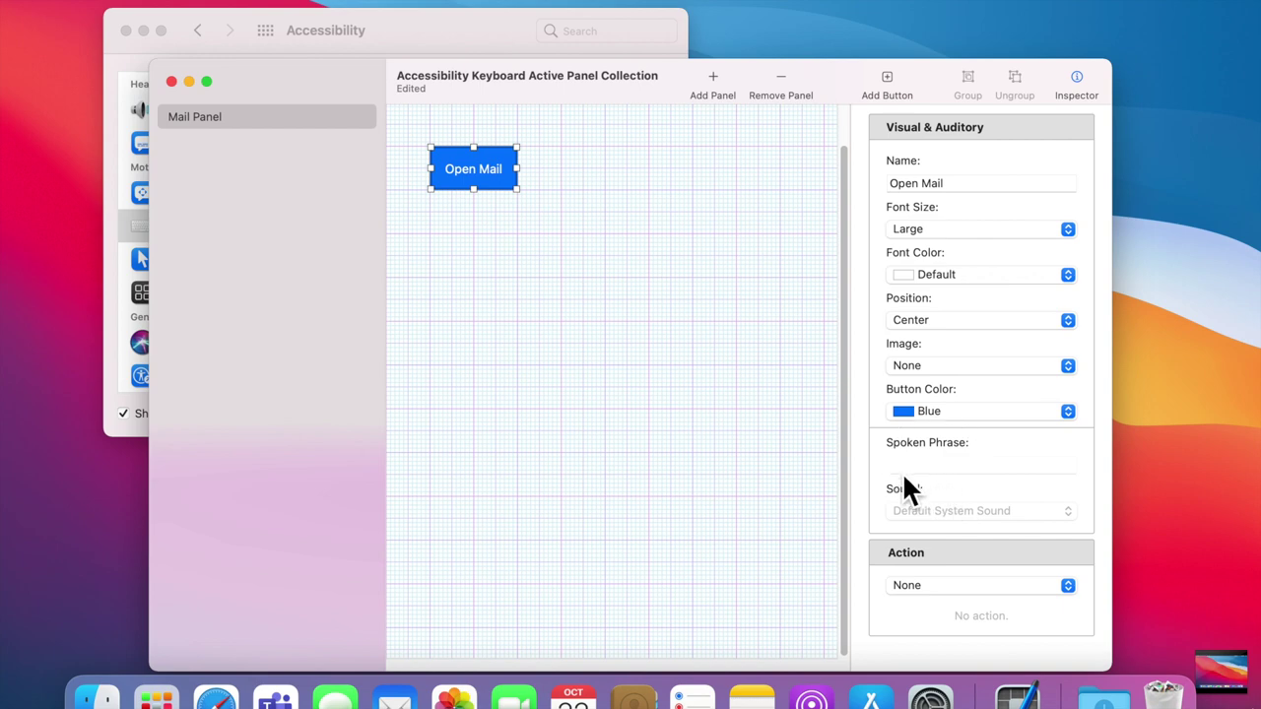
{"action": "left_click", "coordinate": [965, 589]}
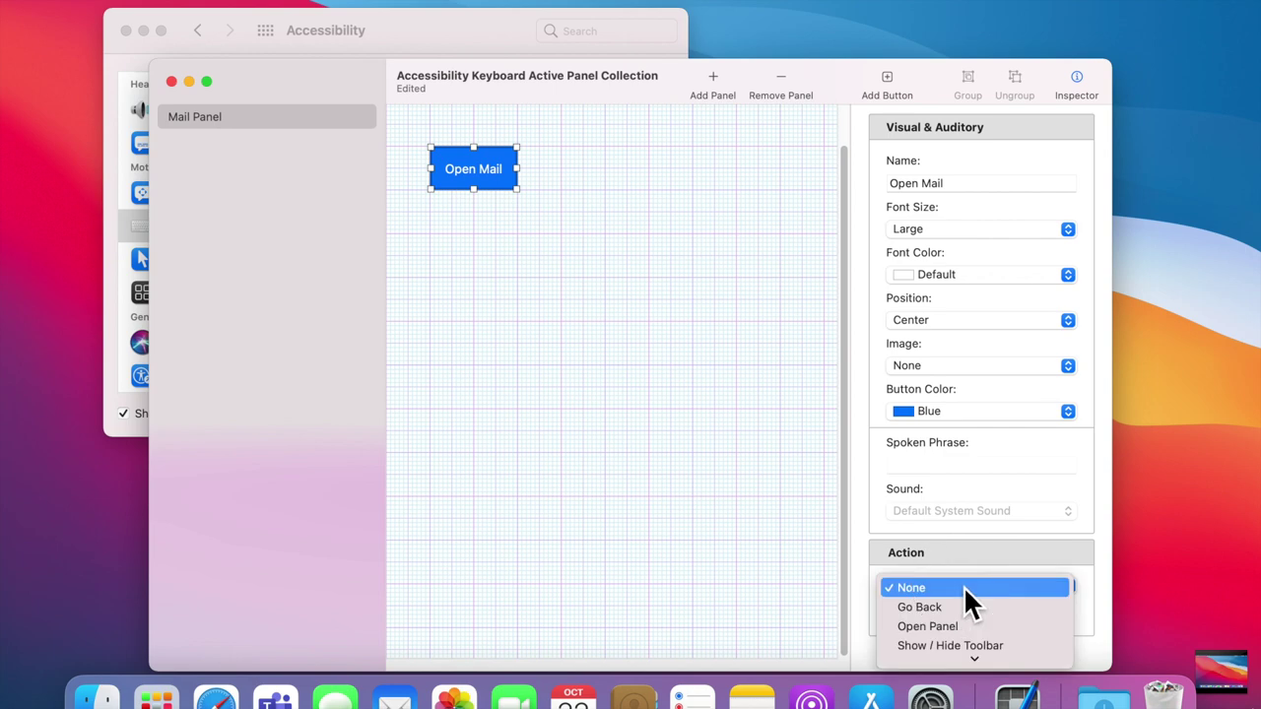
{"action": "mouse_move", "coordinate": [997, 666]}
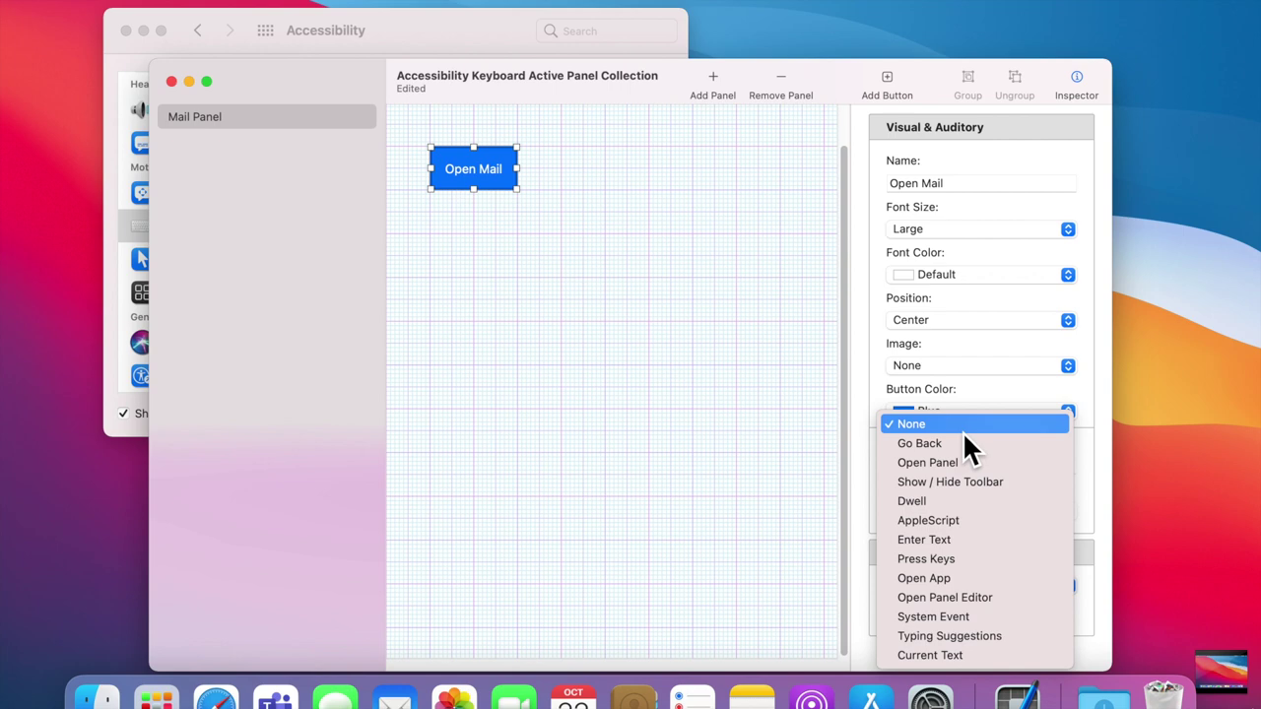
Step: Set Open Mail's action to Open App with Mail chosen from Applications
{"action": "left_click", "coordinate": [997, 578]}
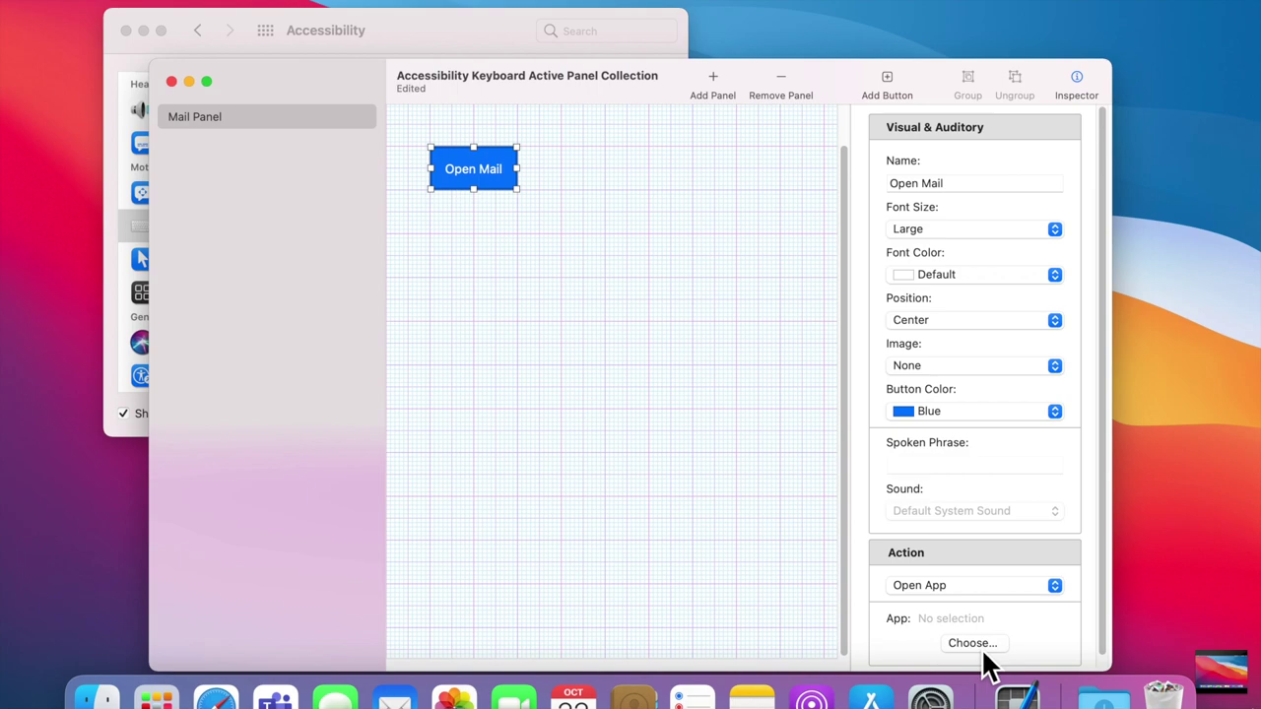
{"action": "left_click", "coordinate": [980, 647]}
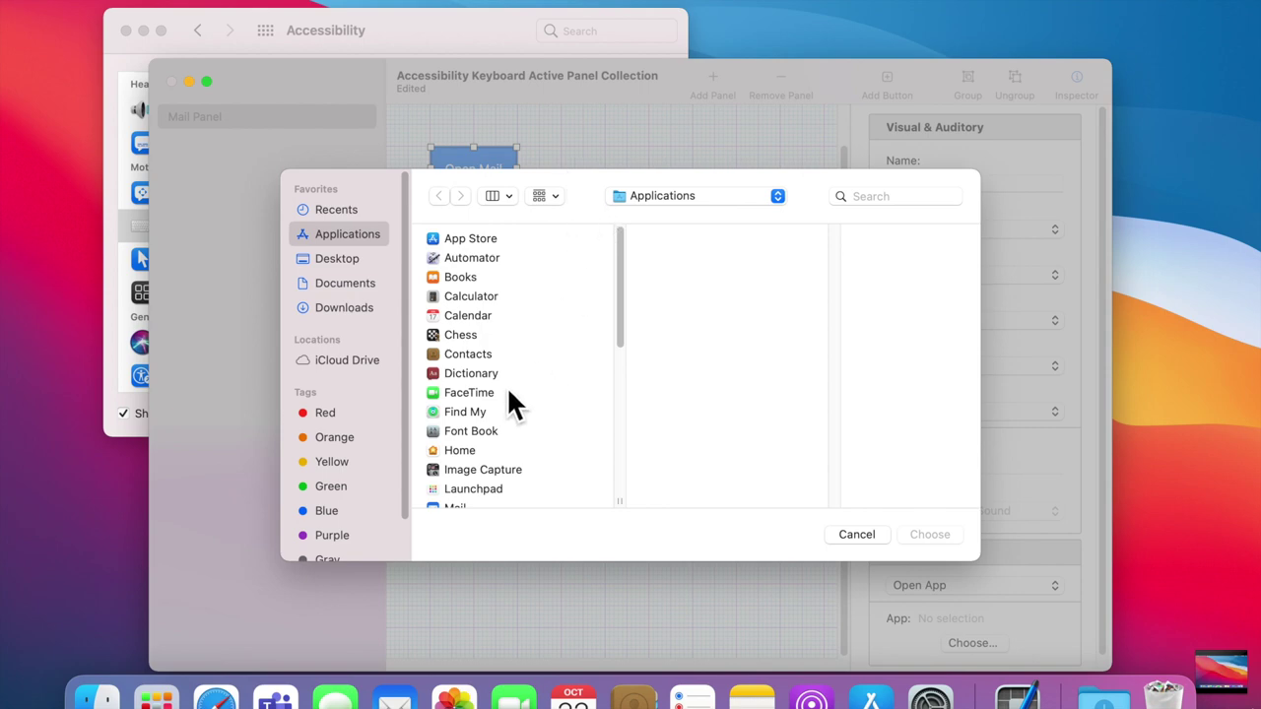
{"action": "left_click_drag", "start_coordinate": [630, 281], "coordinate": [636, 338]}
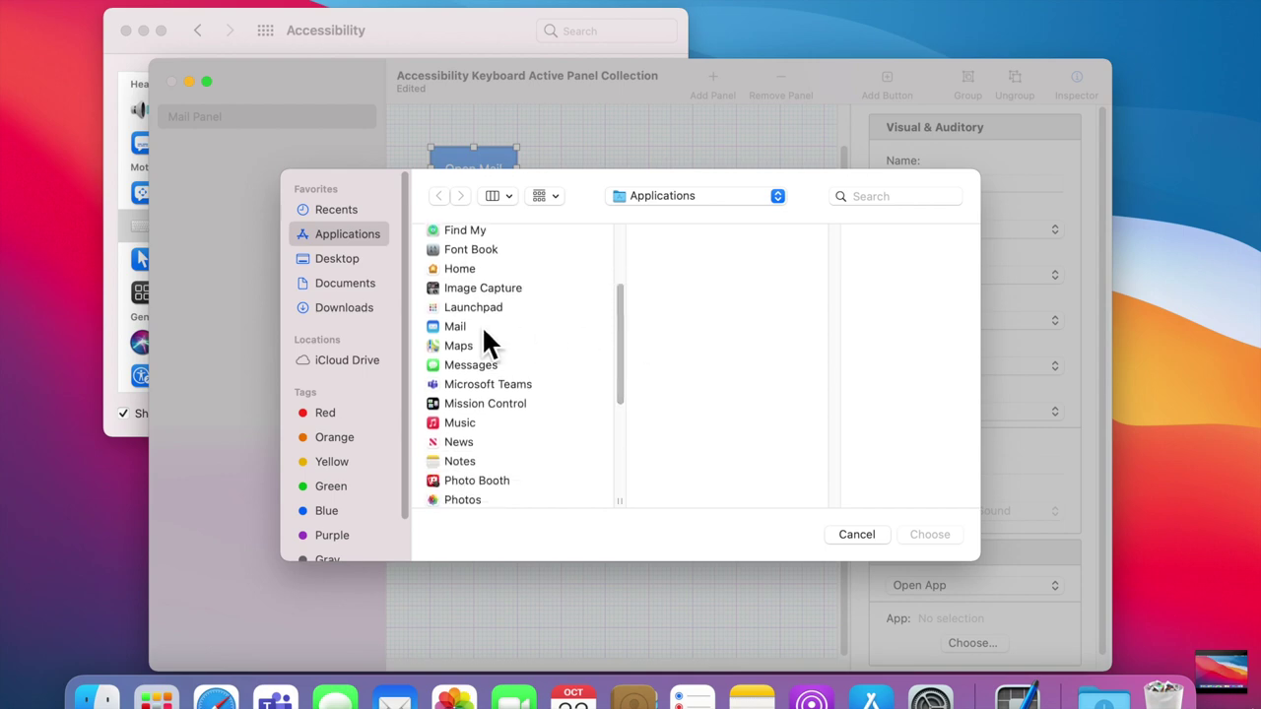
{"action": "left_click", "coordinate": [468, 329]}
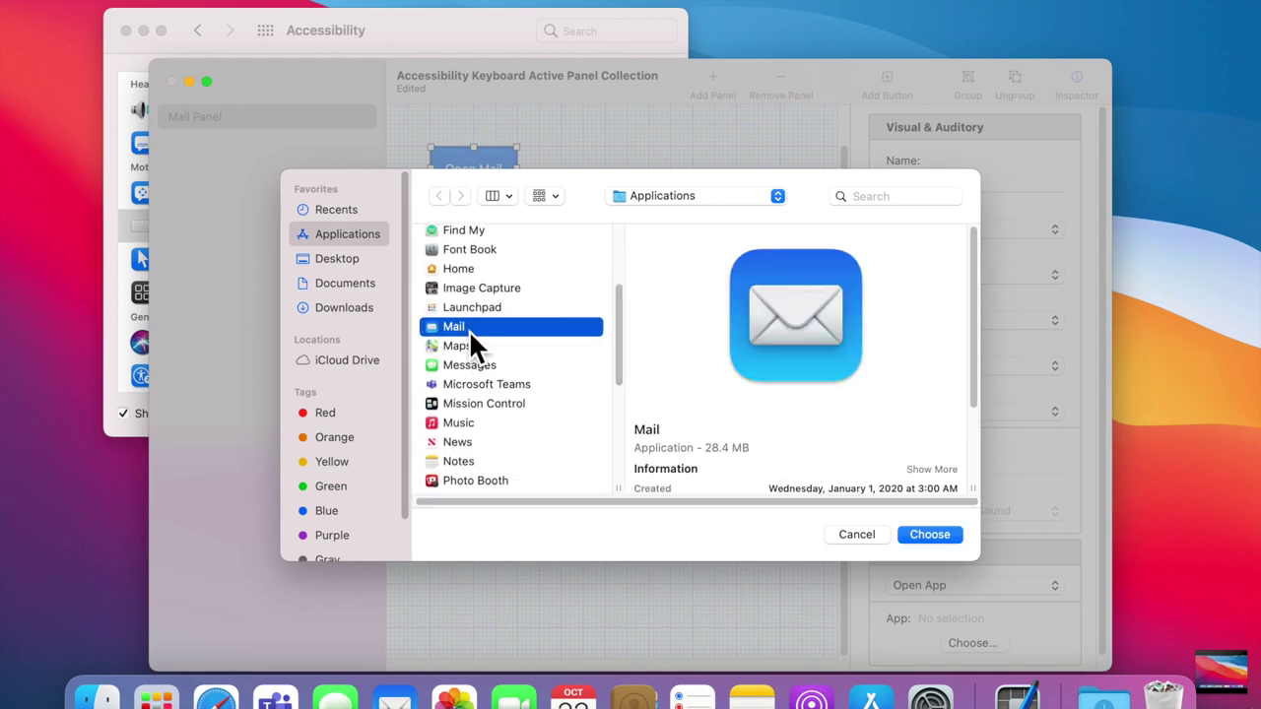
{"action": "left_click", "coordinate": [949, 541]}
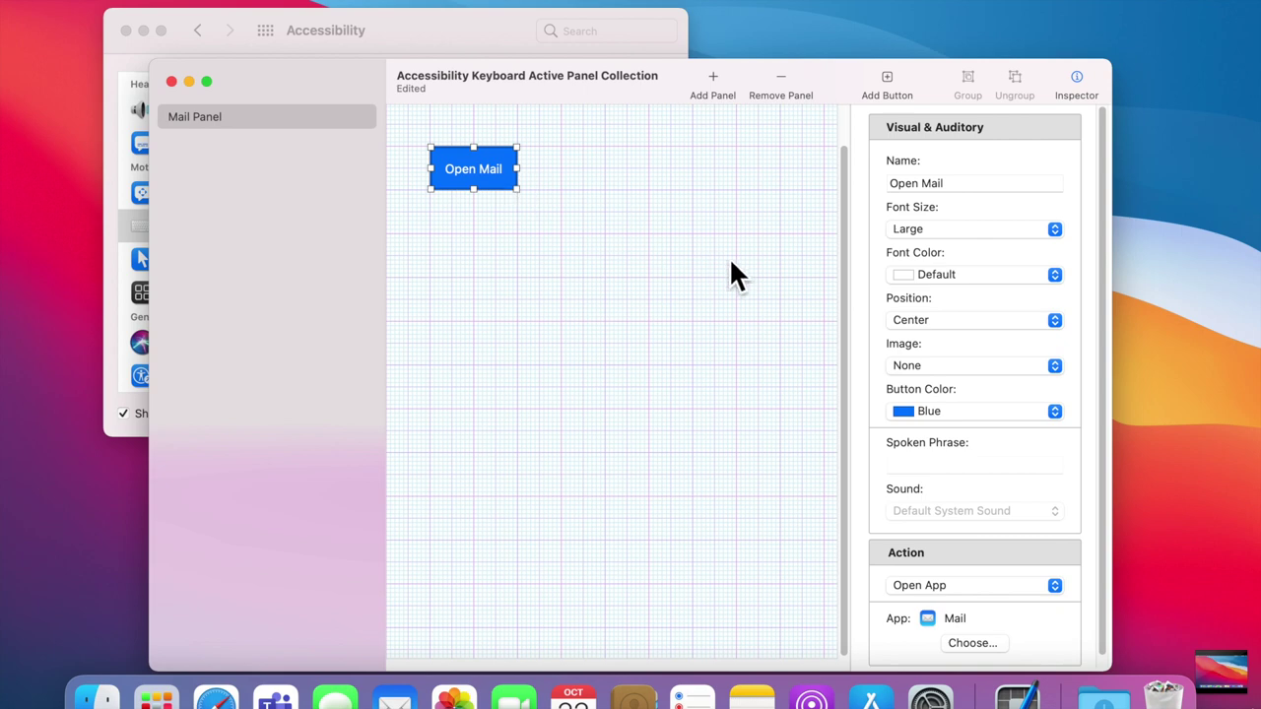
Step: Add a button beside Open Mail named 'Address' with Large font size
{"action": "left_click", "coordinate": [648, 210]}
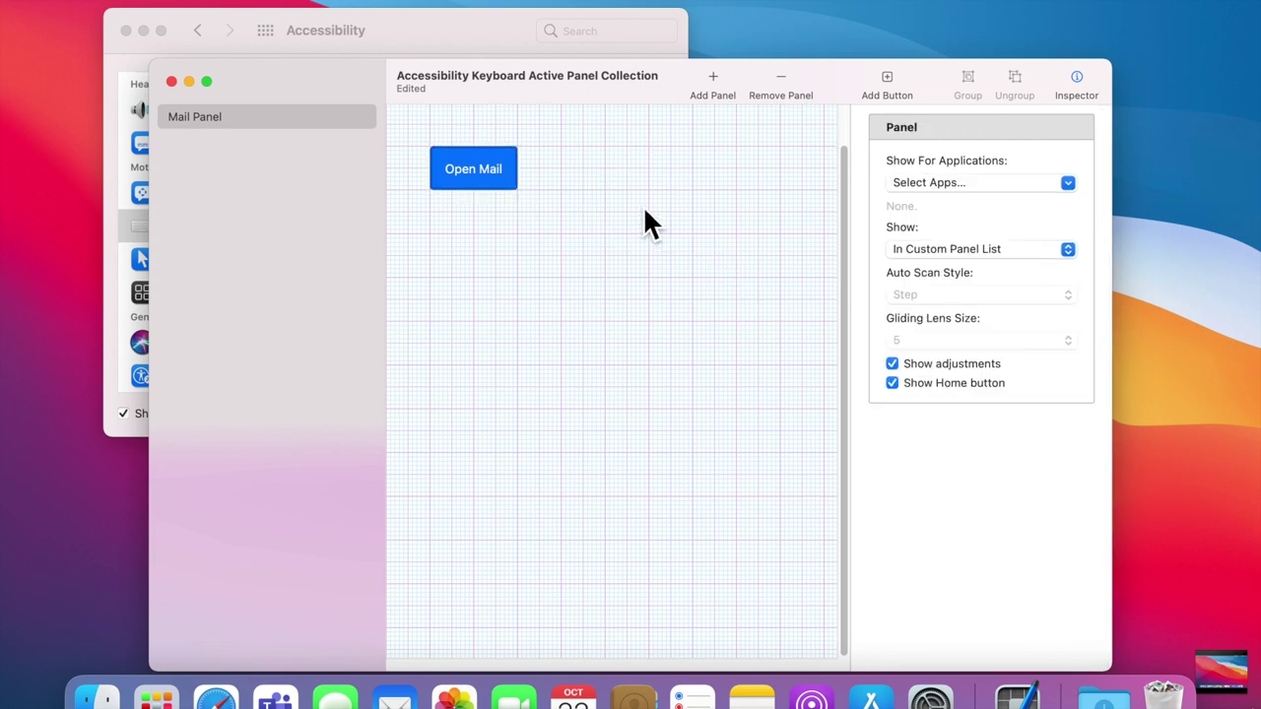
{"action": "left_click", "coordinate": [888, 83]}
{"action": "left_click_drag", "start_coordinate": [632, 366], "coordinate": [663, 205]}
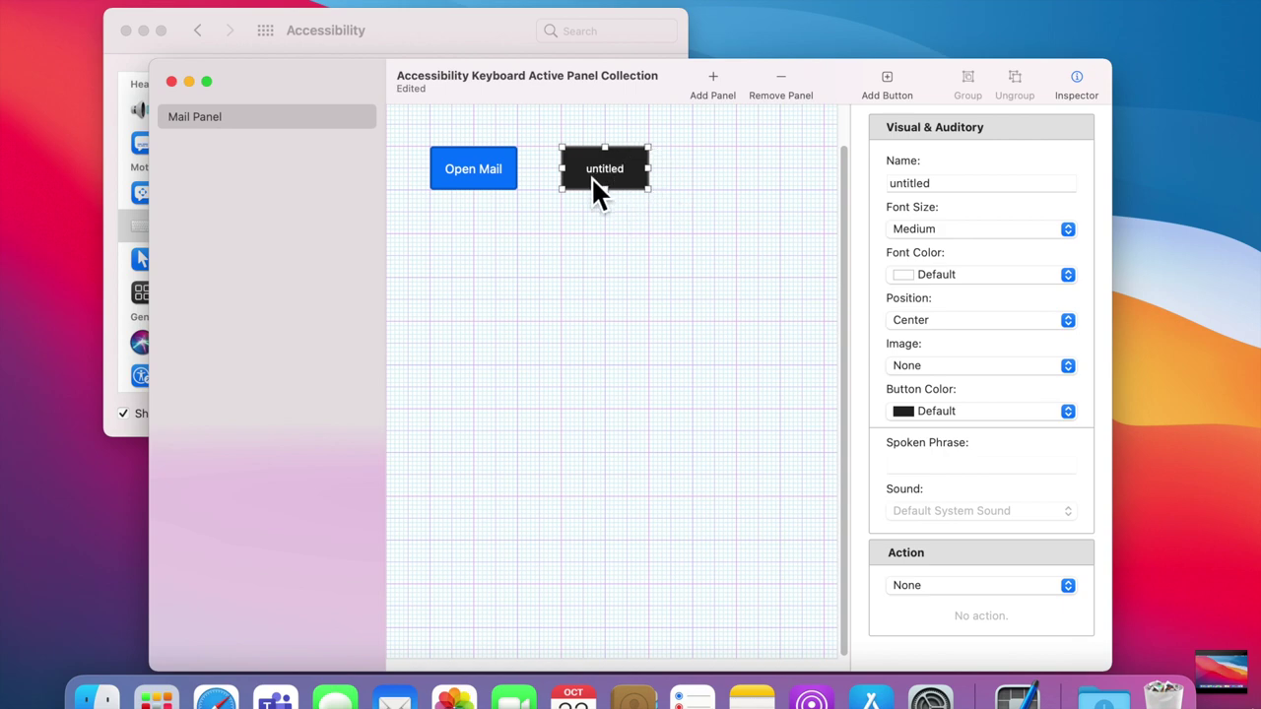
{"action": "double_click", "coordinate": [965, 191]}
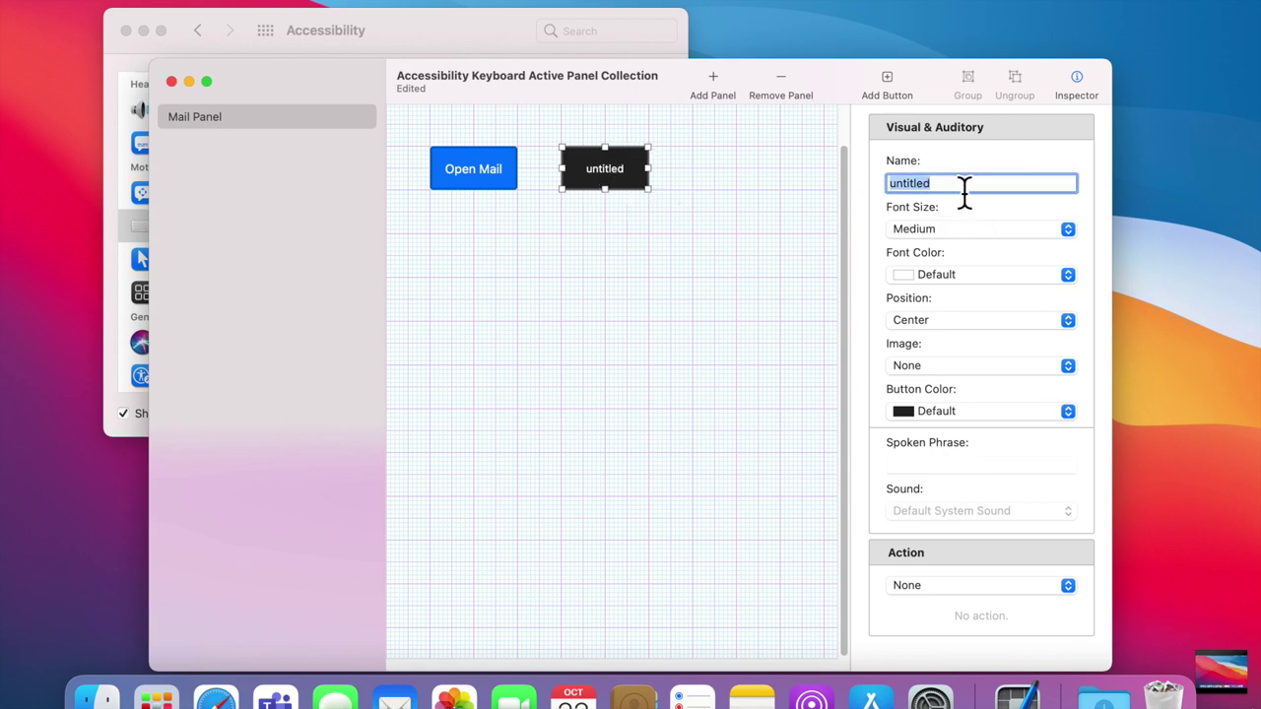
{"action": "type", "text": "Address"}
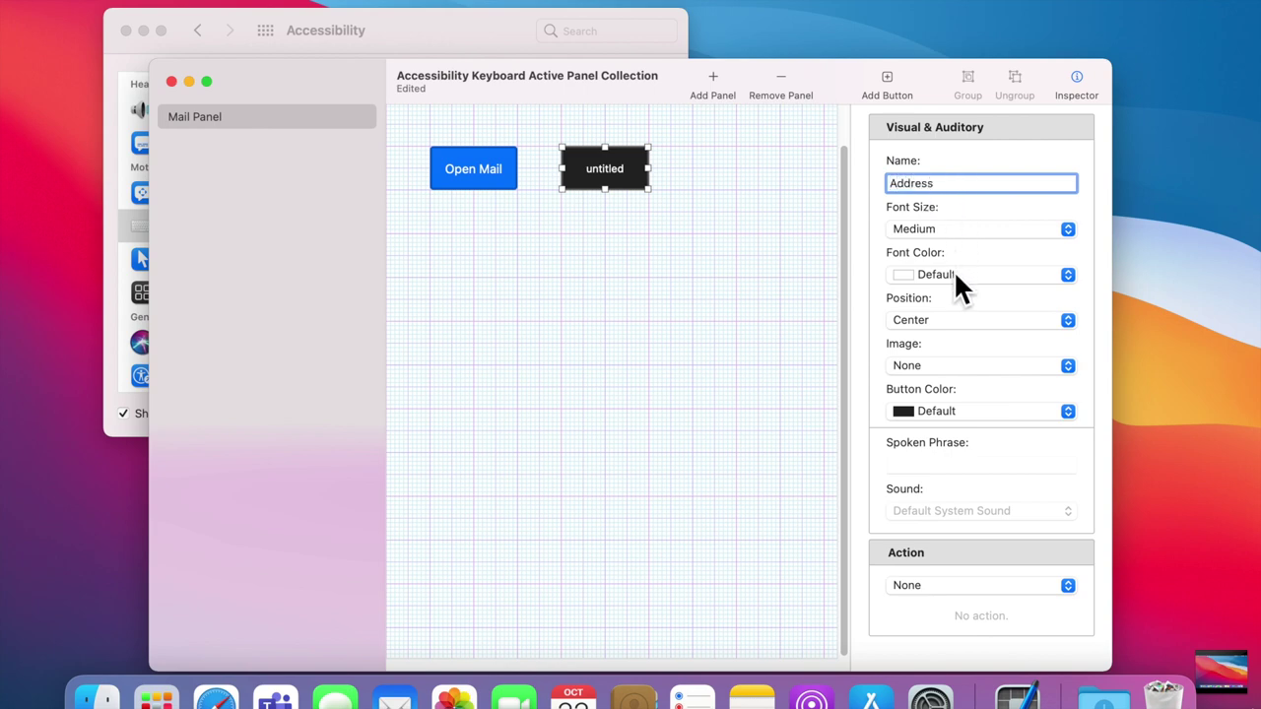
{"action": "left_click", "coordinate": [973, 214]}
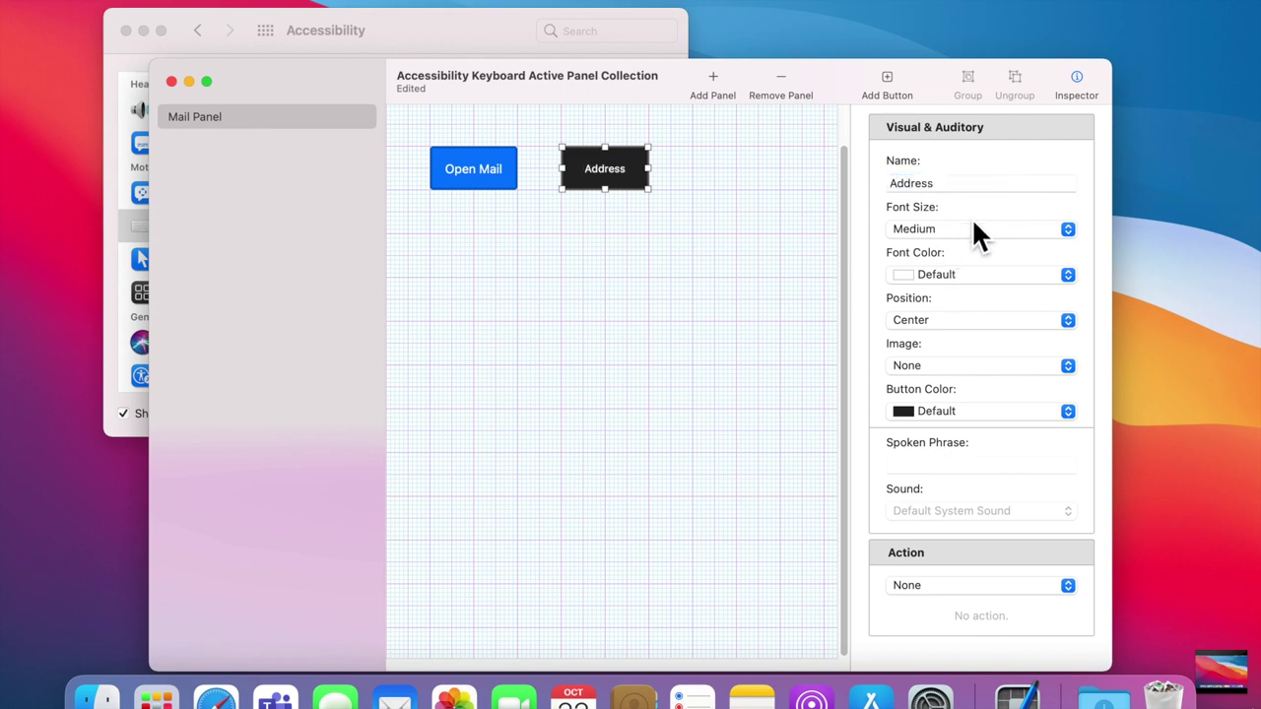
{"action": "left_click", "coordinate": [969, 229]}
{"action": "left_click", "coordinate": [967, 250]}
Step: Set Address's action to Enter Text with an e-mail address, leaving sticky key off
{"action": "left_click", "coordinate": [972, 589]}
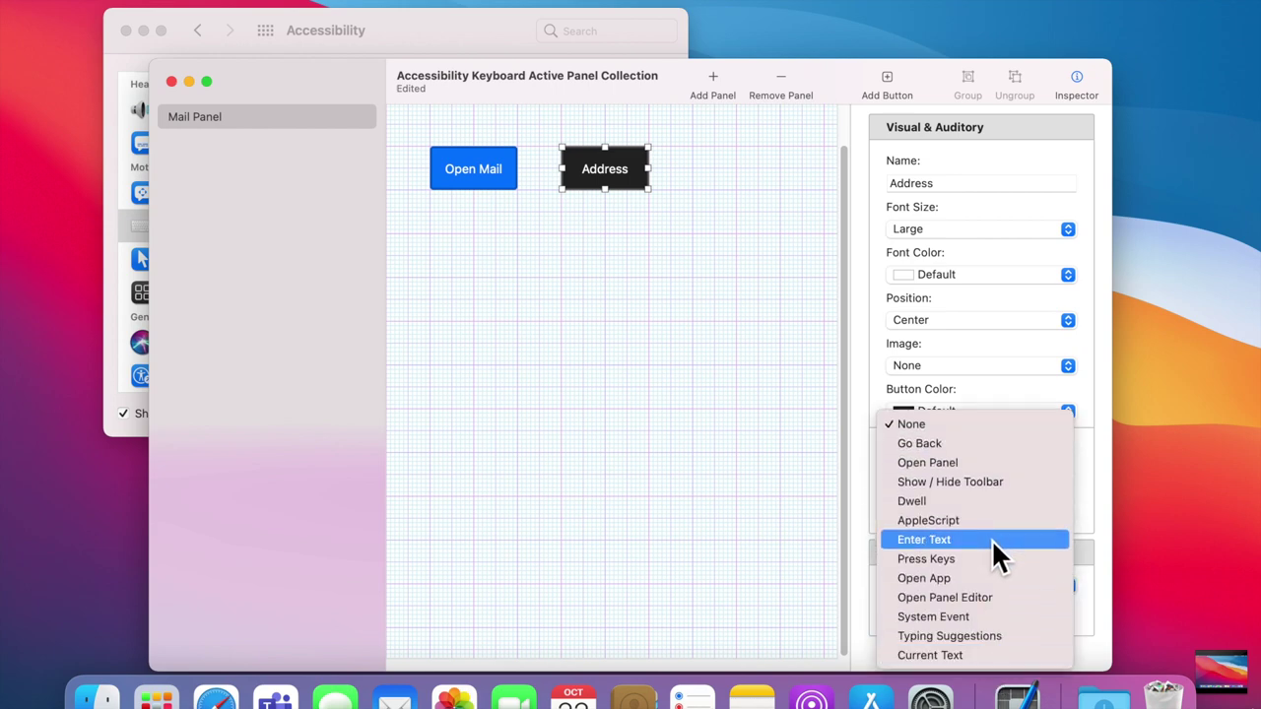
{"action": "left_click", "coordinate": [991, 552]}
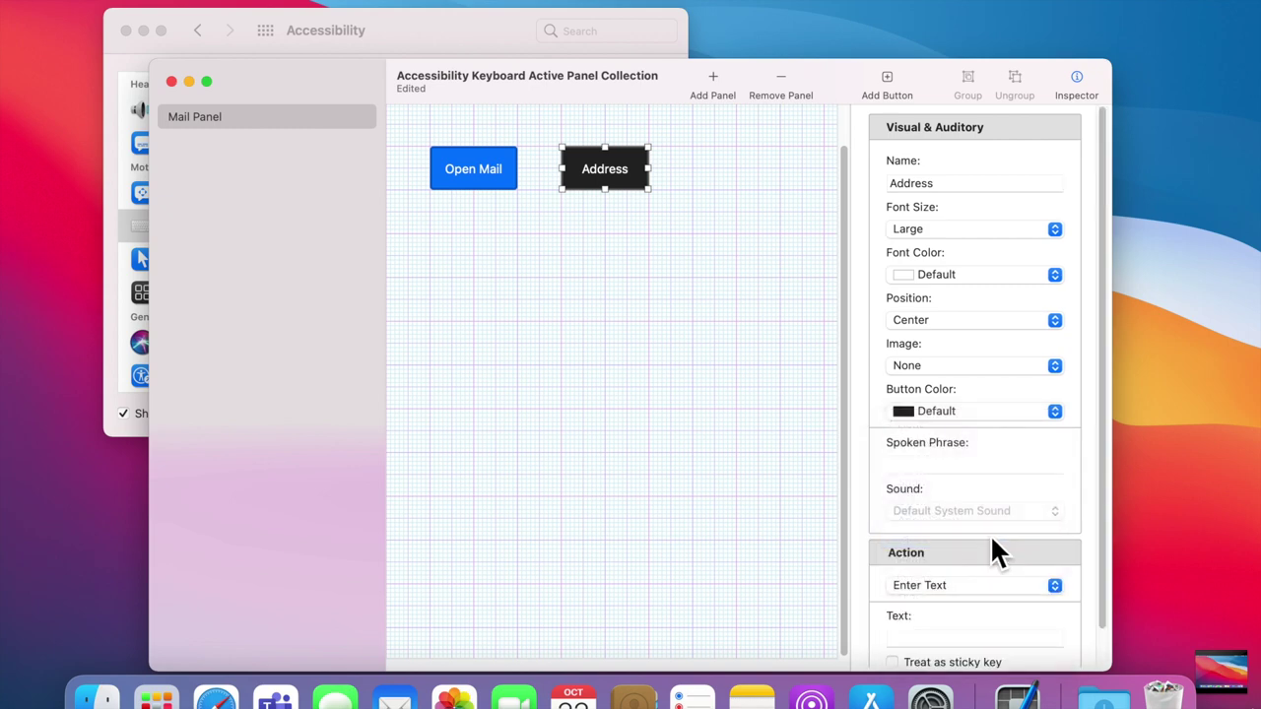
{"action": "left_click", "coordinate": [953, 642]}
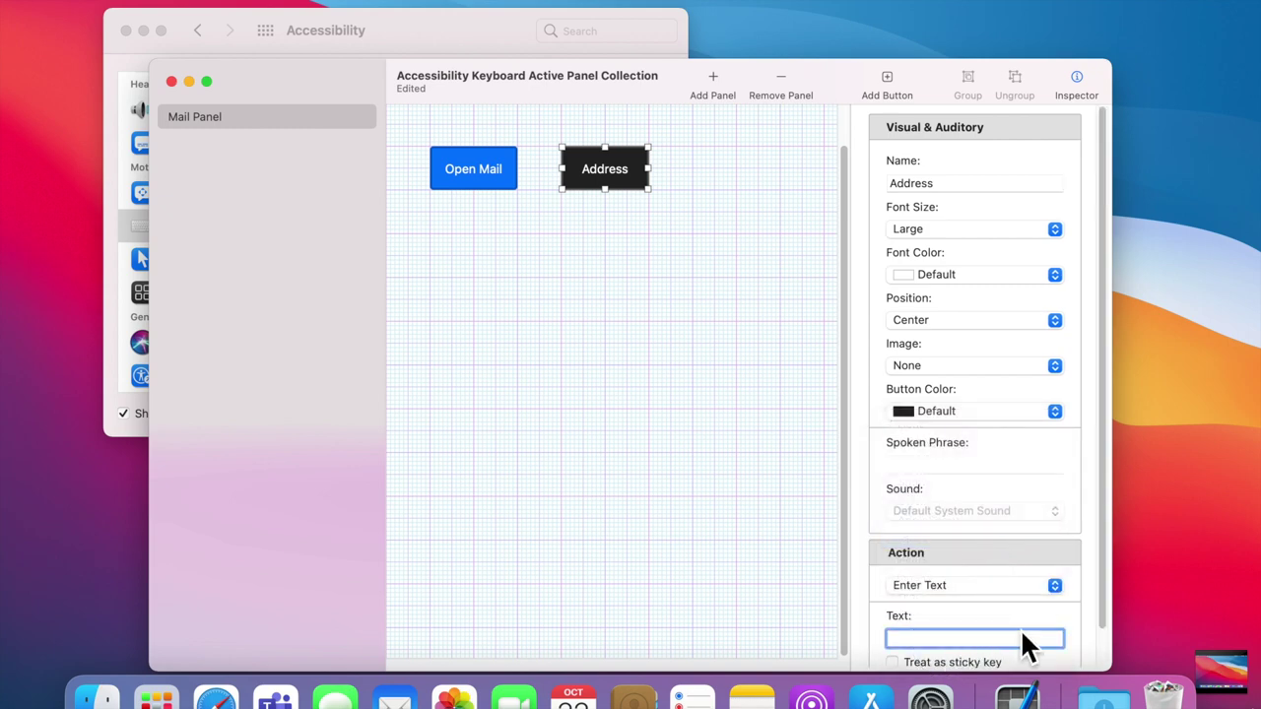
{"action": "scroll", "coordinate": [1104, 373], "scroll_direction": "down", "scroll_amount": 2}
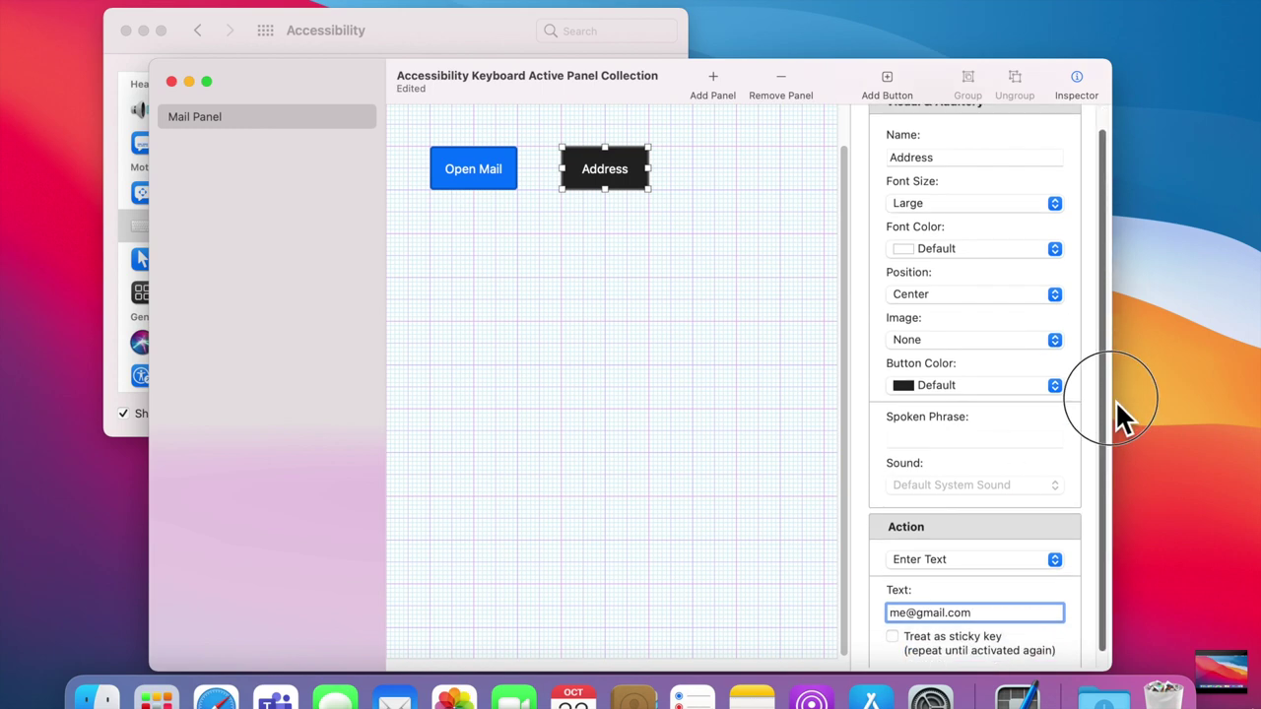
{"action": "left_click", "coordinate": [1056, 638]}
{"action": "left_click", "coordinate": [917, 621]}
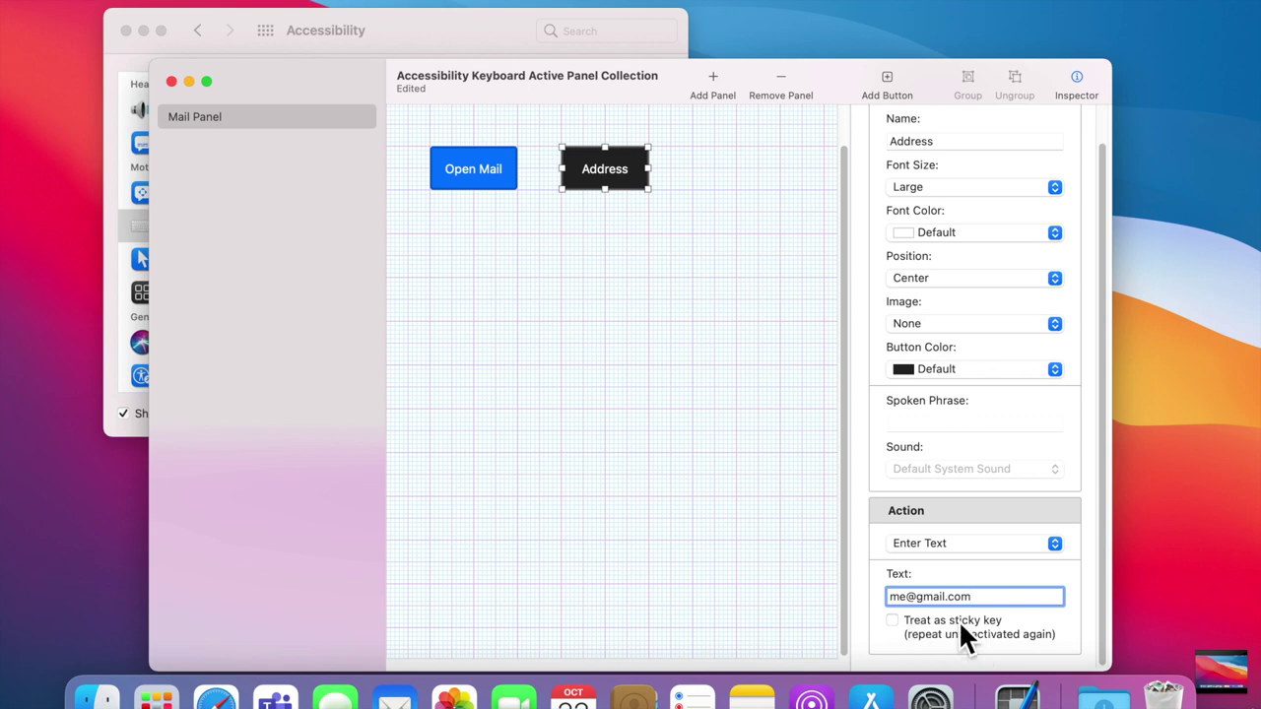
{"action": "left_click", "coordinate": [565, 315]}
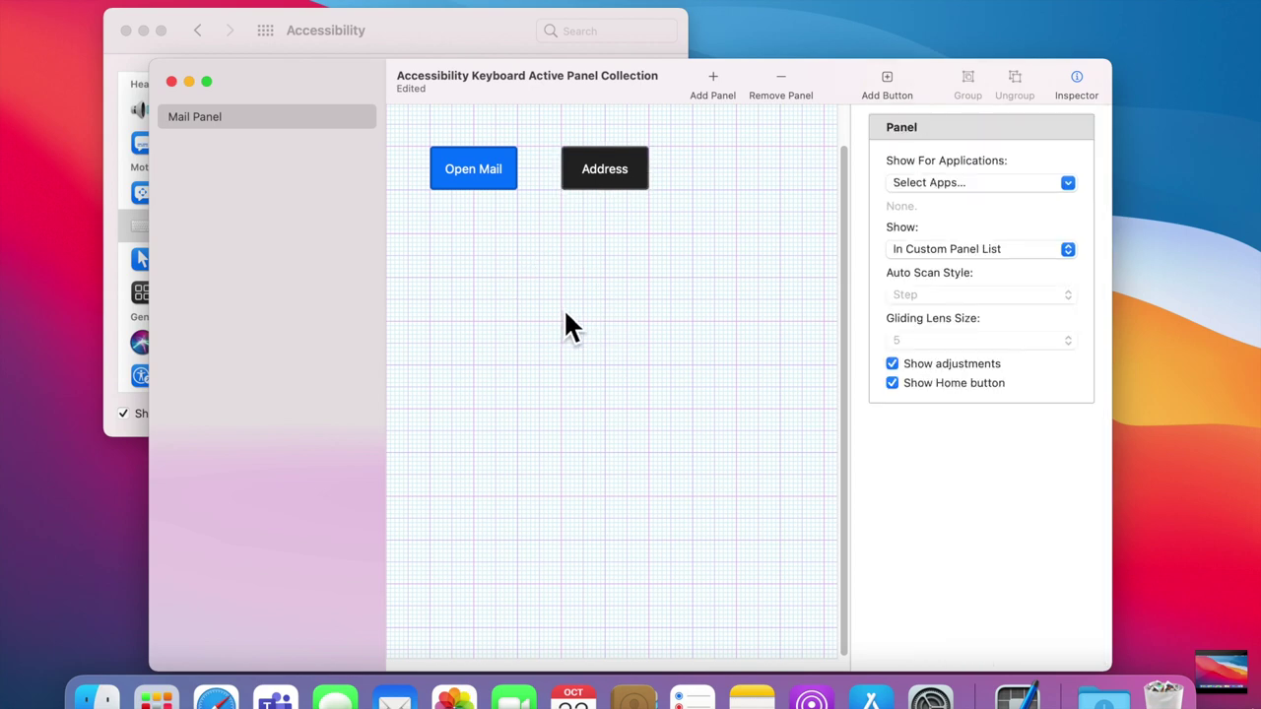
Step: Add a third button beside Address whose Enter Text action types a password
{"action": "left_click", "coordinate": [889, 81]}
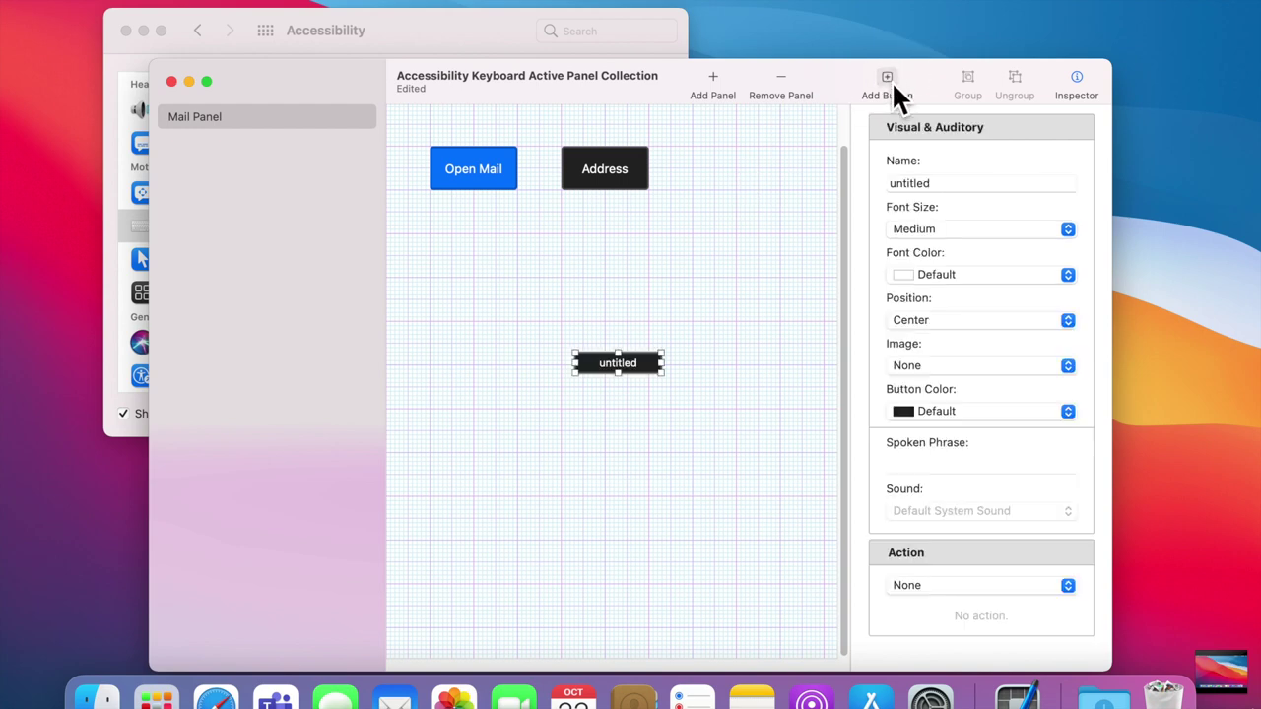
{"action": "left_click_drag", "start_coordinate": [635, 368], "coordinate": [788, 202]}
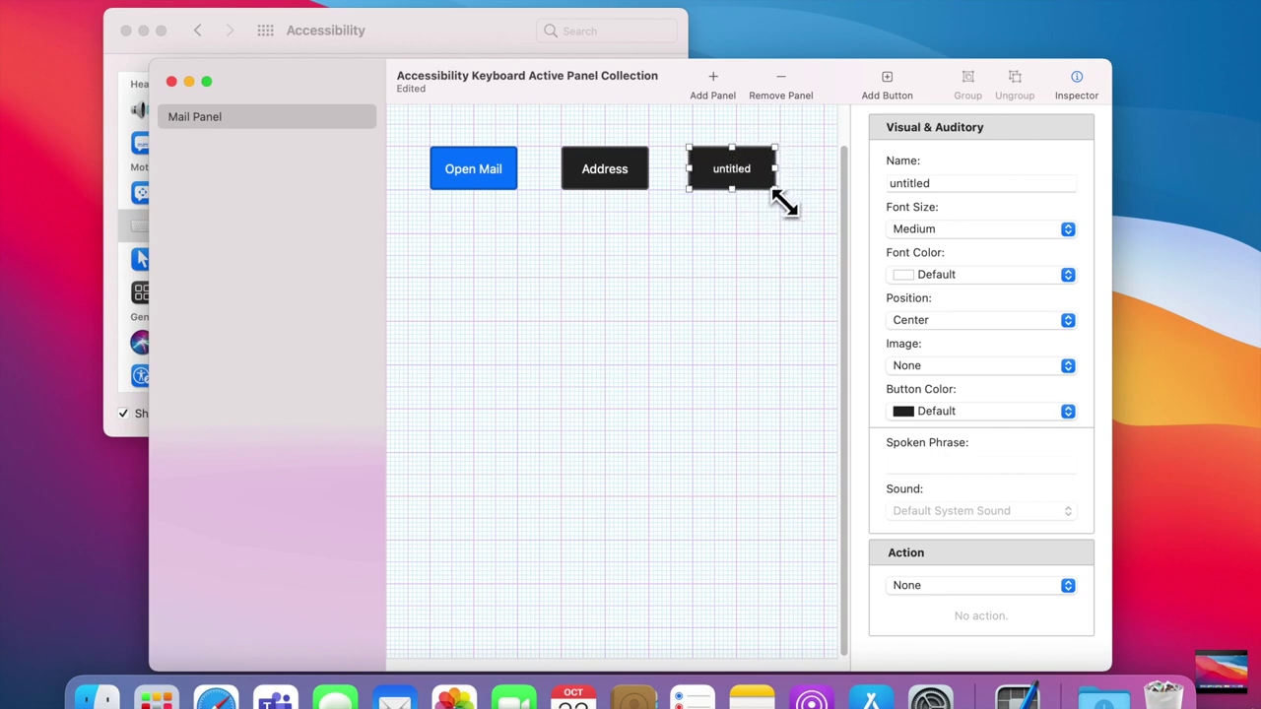
{"action": "left_click", "coordinate": [1050, 587]}
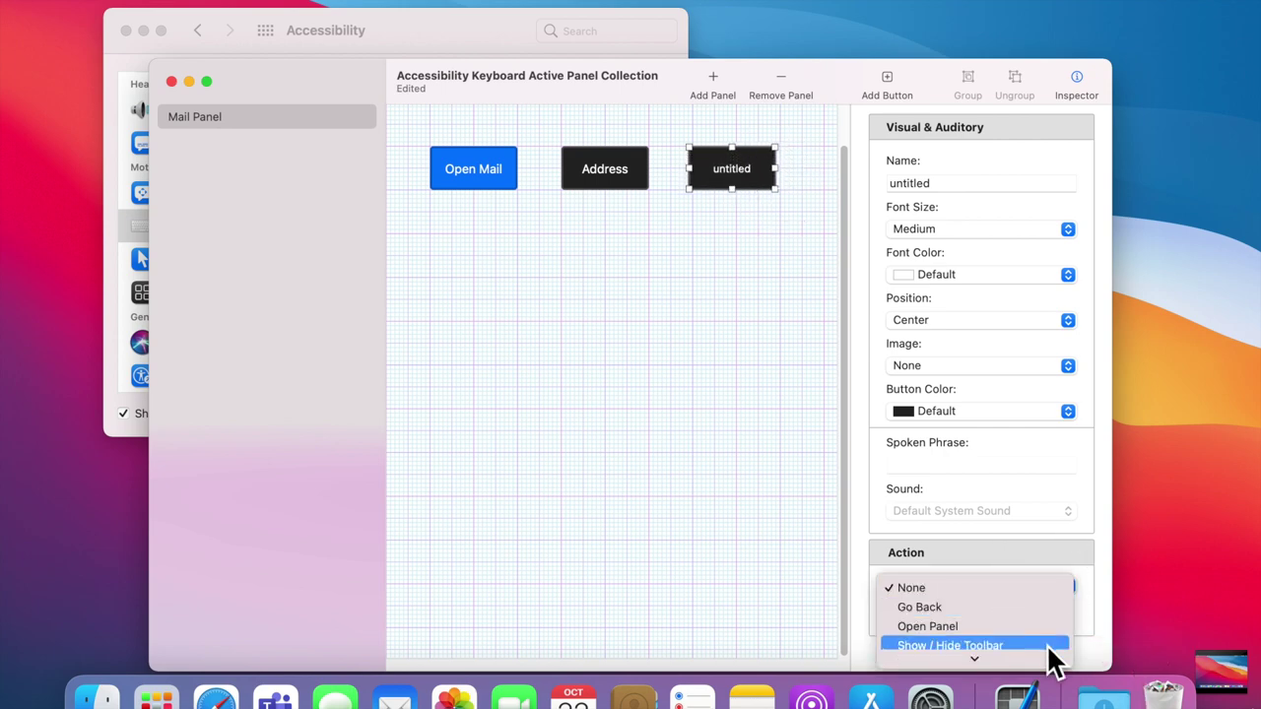
{"action": "mouse_move", "coordinate": [1048, 664]}
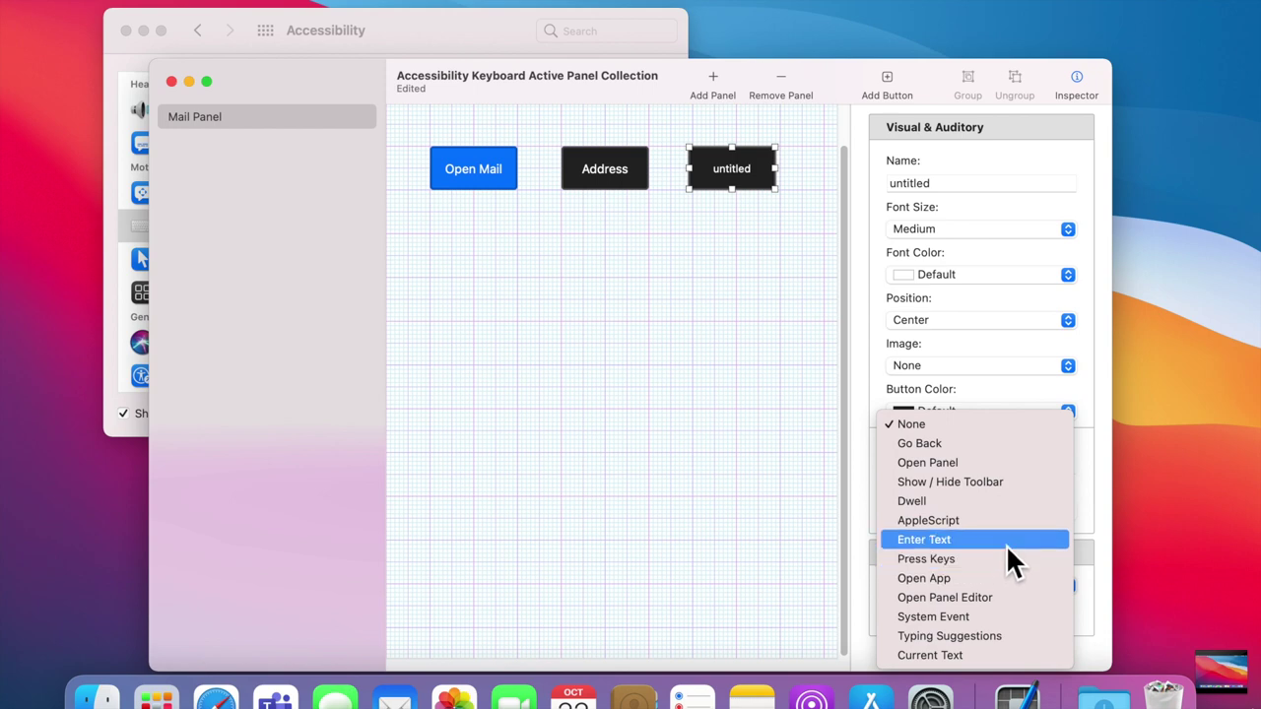
{"action": "left_click", "coordinate": [1006, 544]}
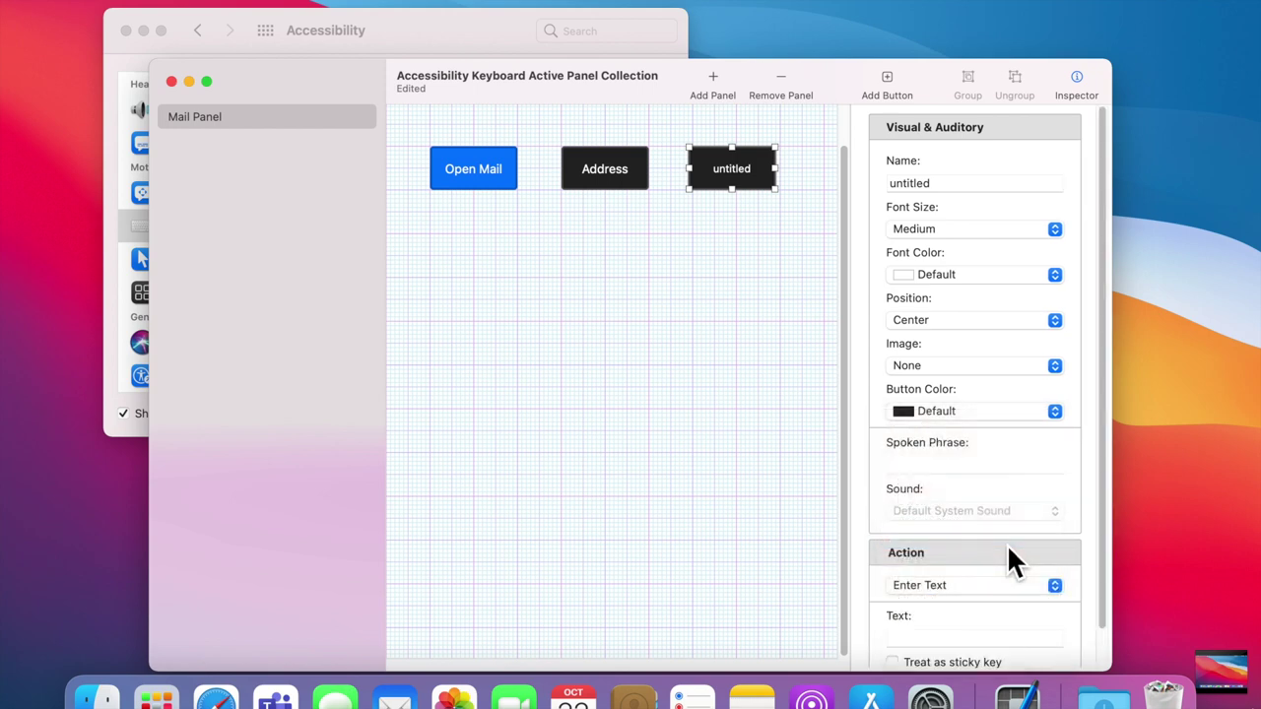
{"action": "left_click", "coordinate": [963, 638]}
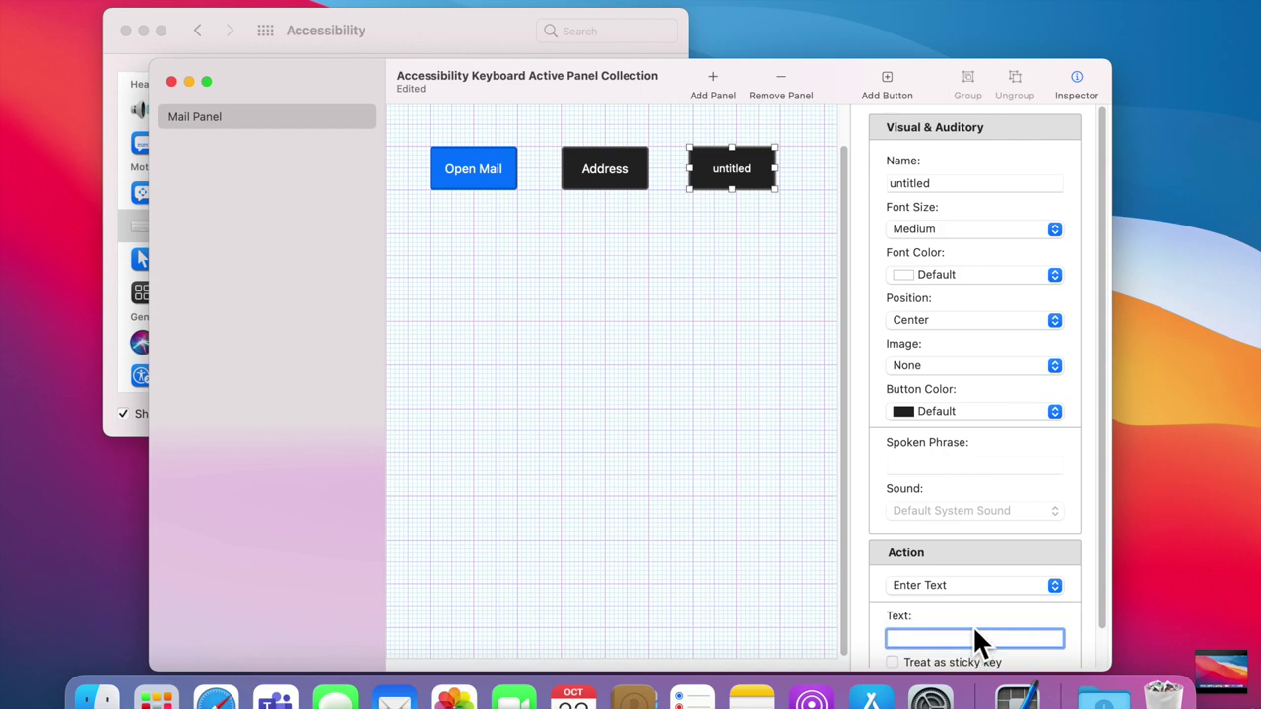
Step: Name the new button 'PW' and give it a Pink button colour
{"action": "left_click", "coordinate": [967, 187]}
{"action": "type", "text": "PW"}
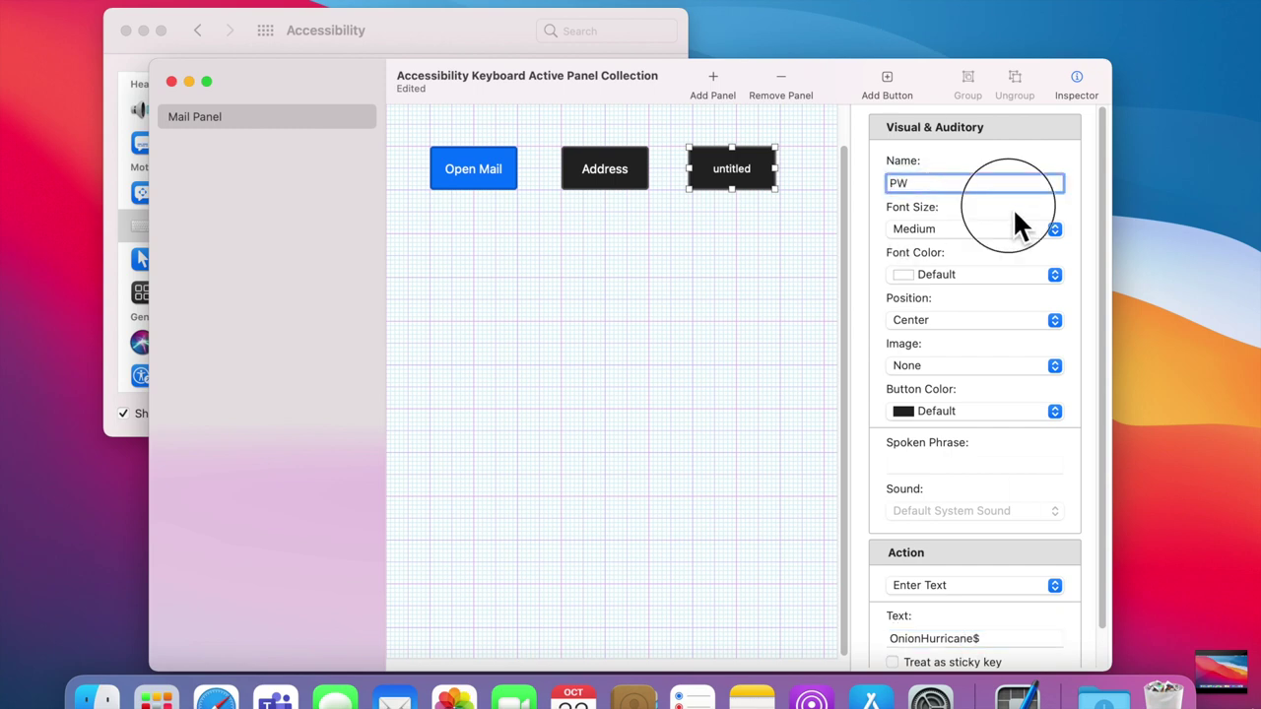
{"action": "key", "text": "Return"}
{"action": "left_click", "coordinate": [960, 412]}
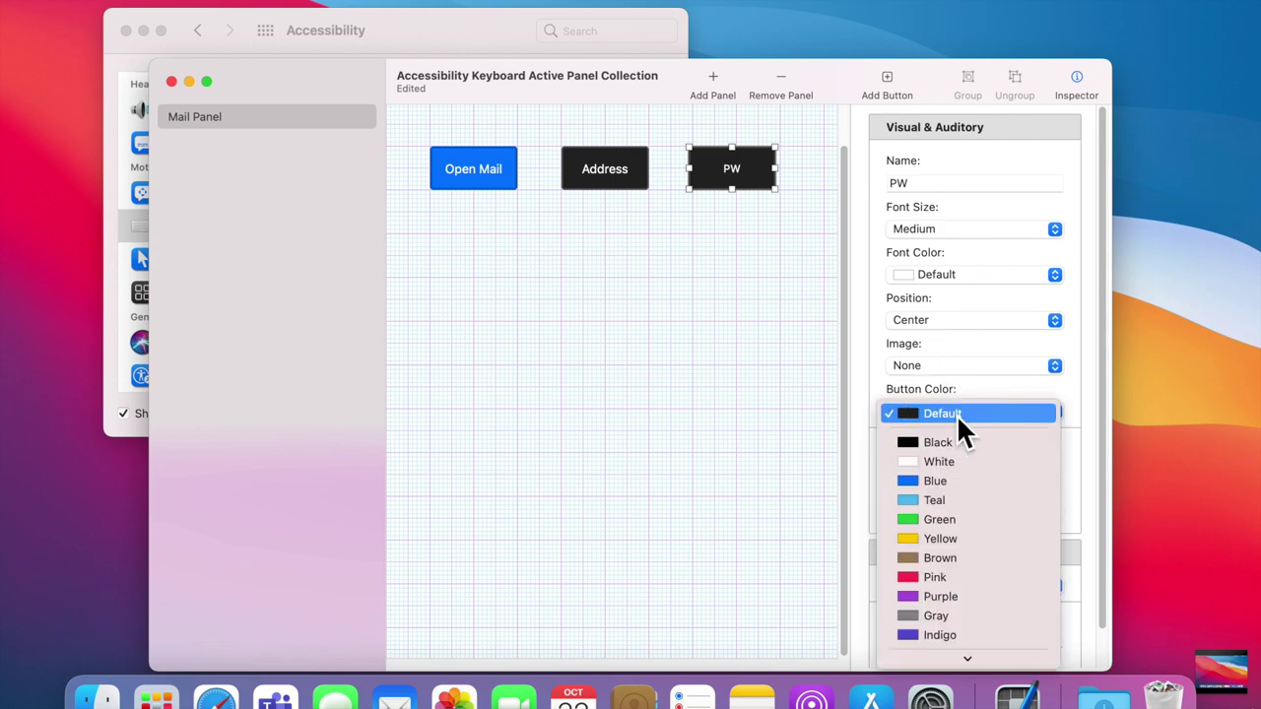
{"action": "left_click", "coordinate": [974, 579]}
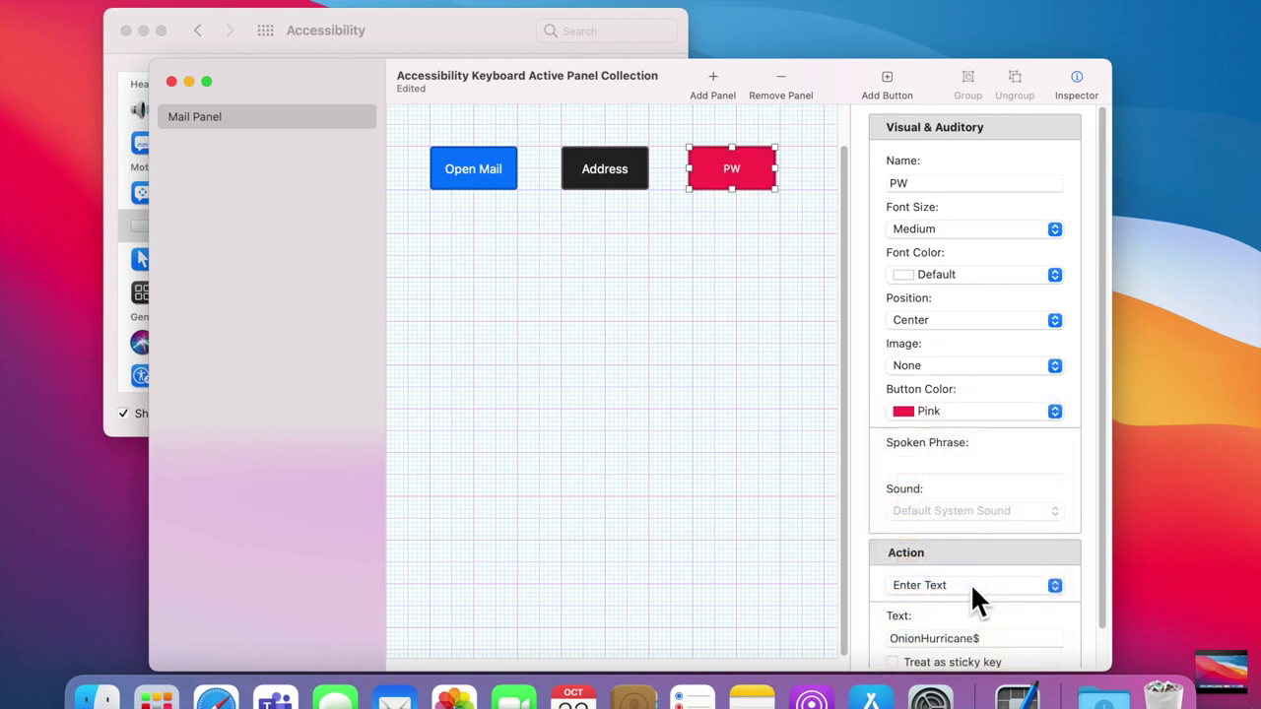
{"action": "left_click", "coordinate": [691, 353]}
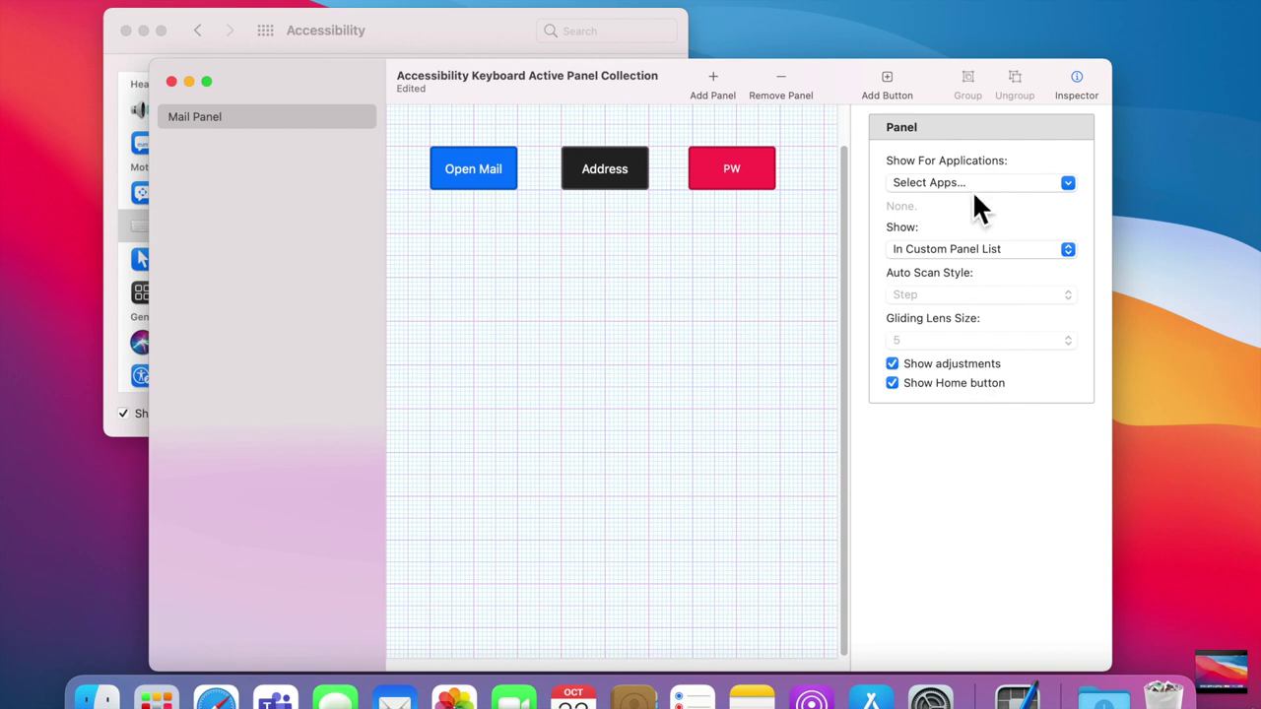
{"action": "left_click", "coordinate": [916, 183]}
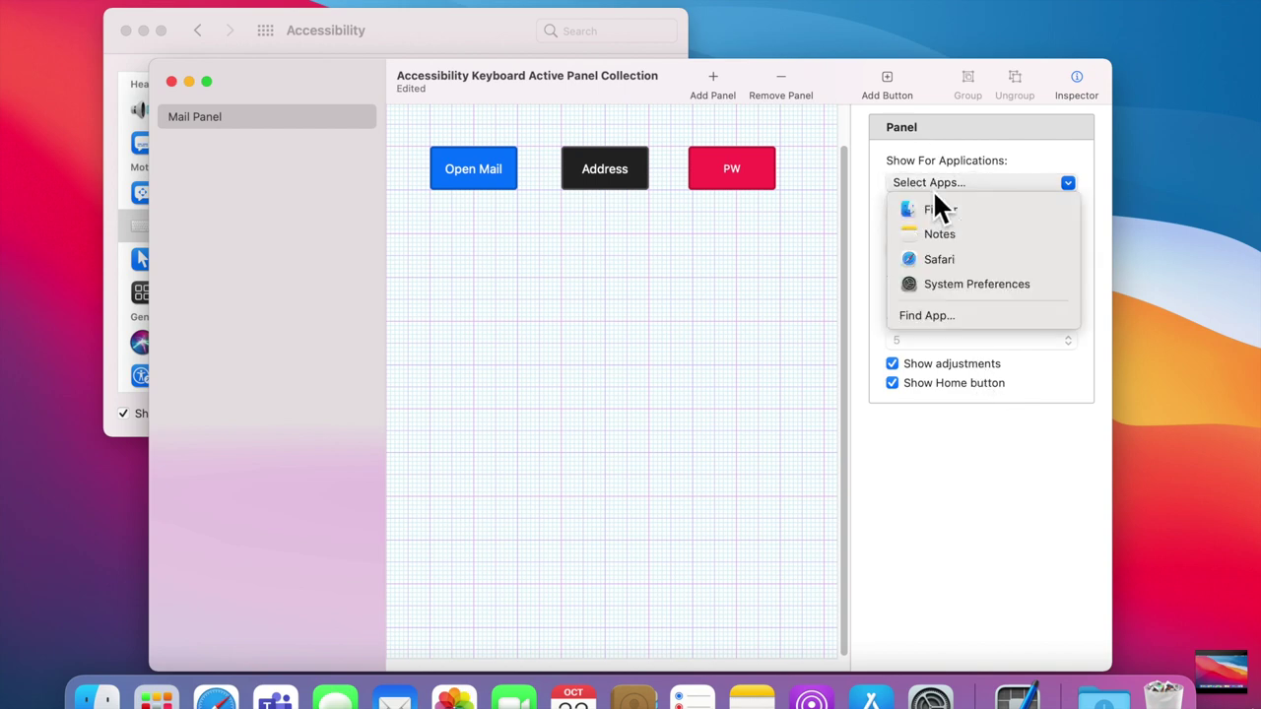
{"action": "left_click", "coordinate": [992, 170]}
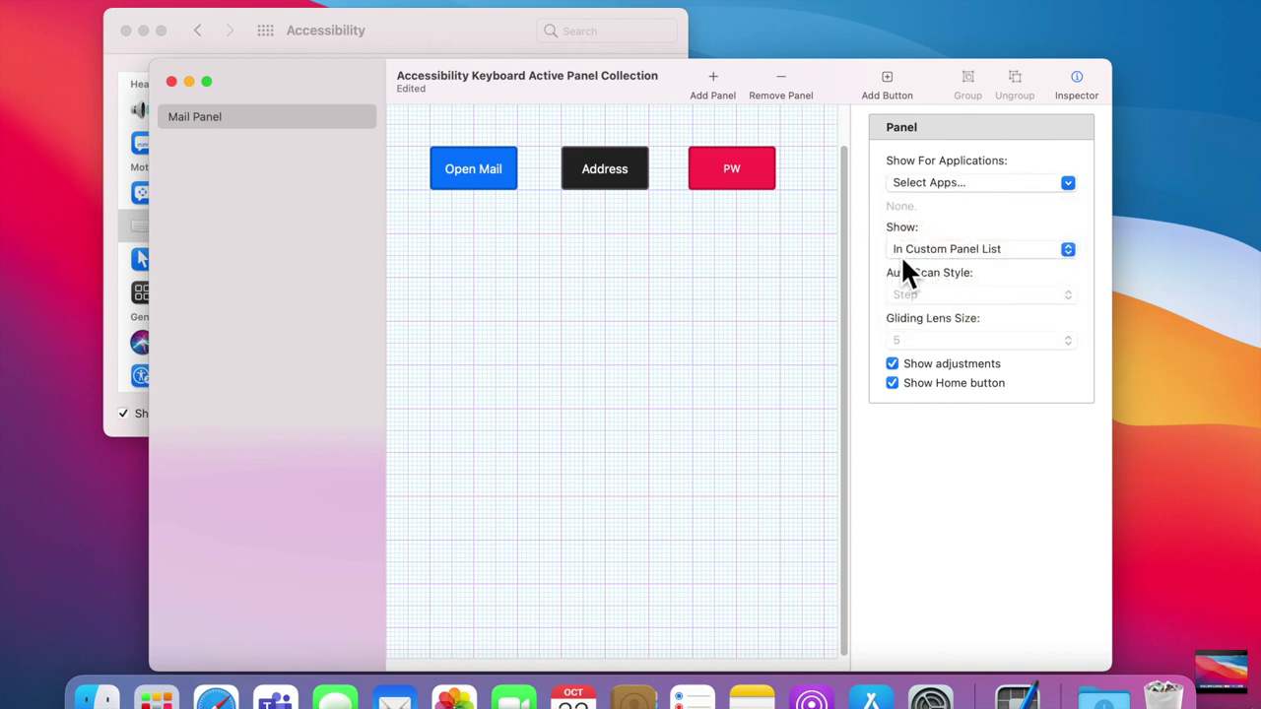
{"action": "left_click", "coordinate": [949, 253]}
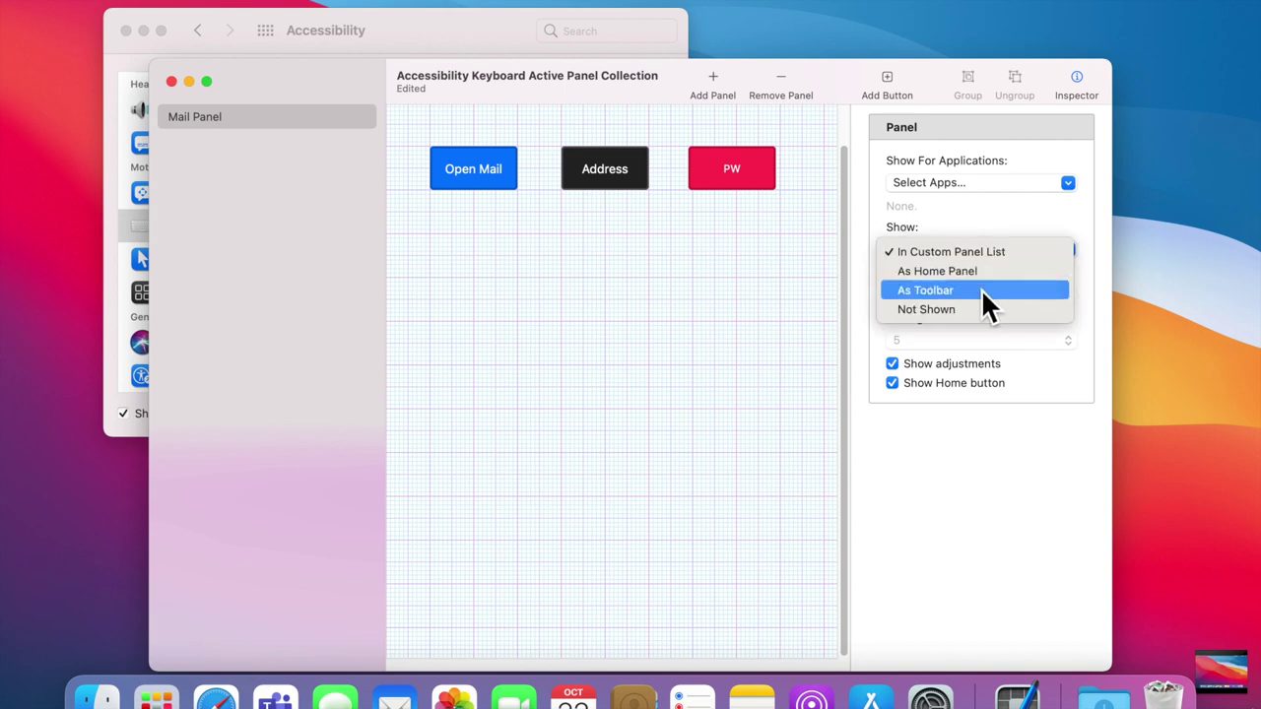
{"action": "left_click", "coordinate": [985, 236]}
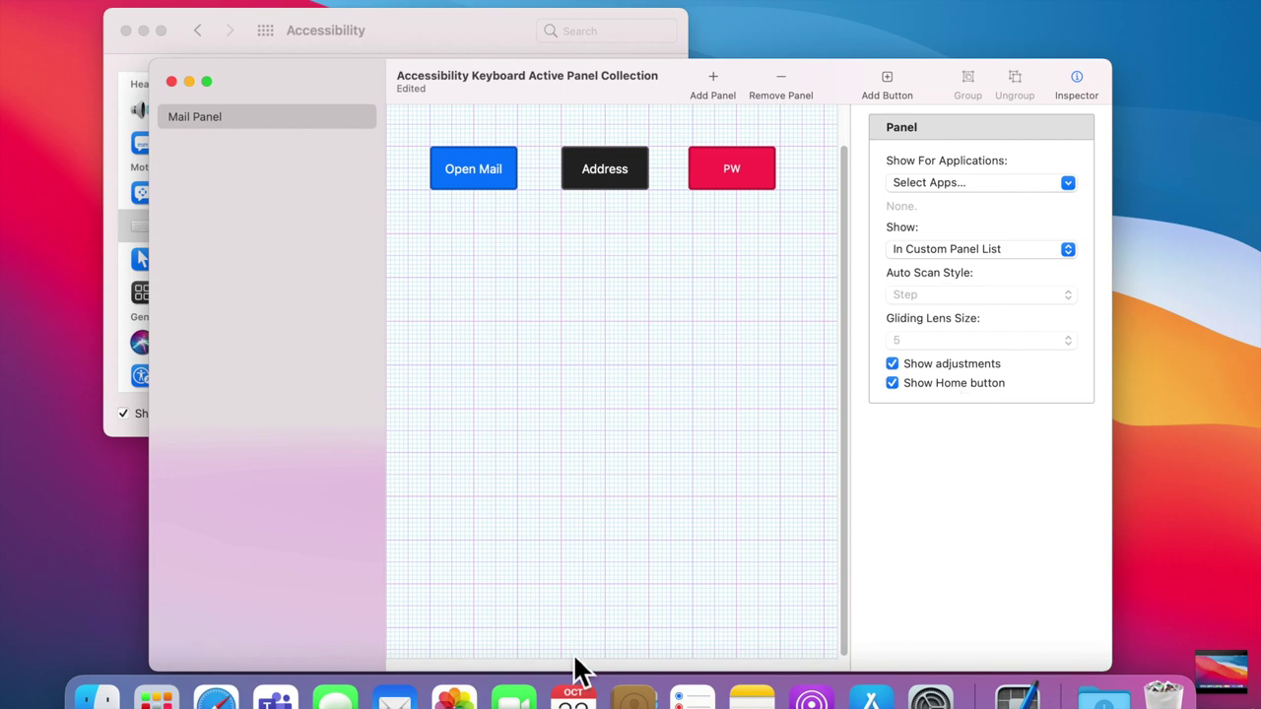
{"action": "left_click", "coordinate": [172, 82]}
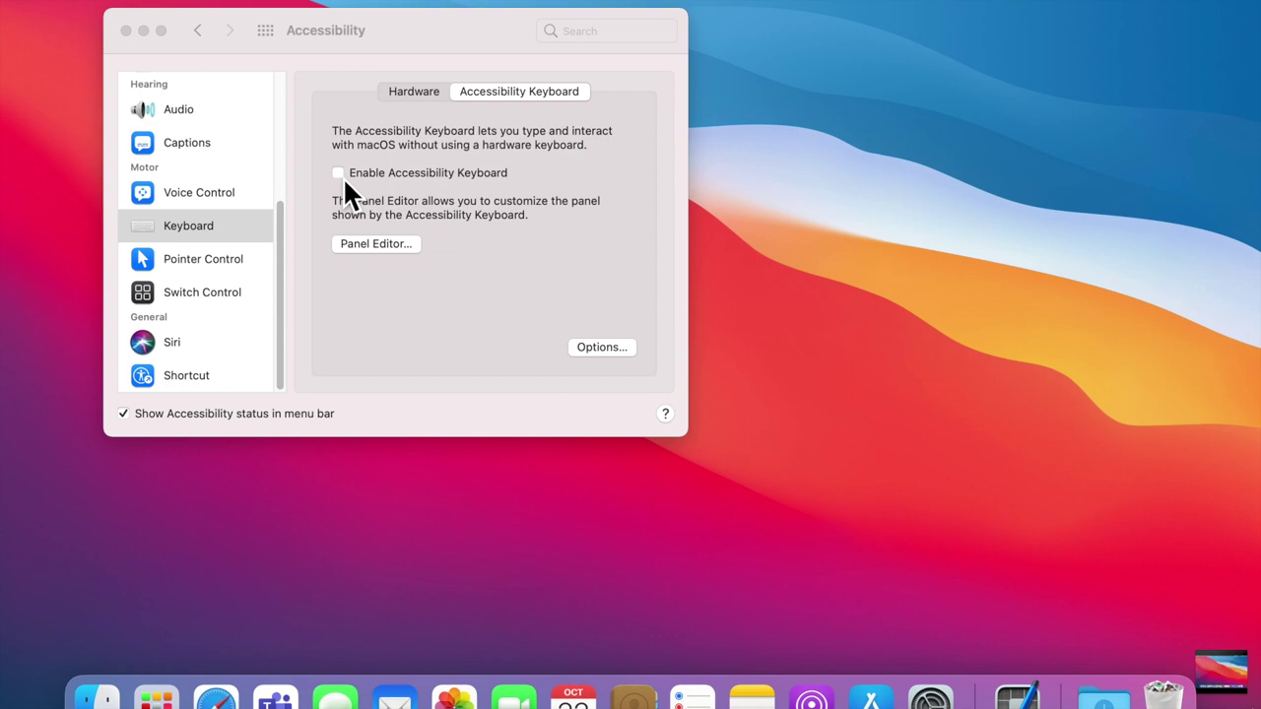
Step: Enable the Accessibility Keyboard, move it right of the settings window, and view Custom panels
{"action": "left_click", "coordinate": [345, 177]}
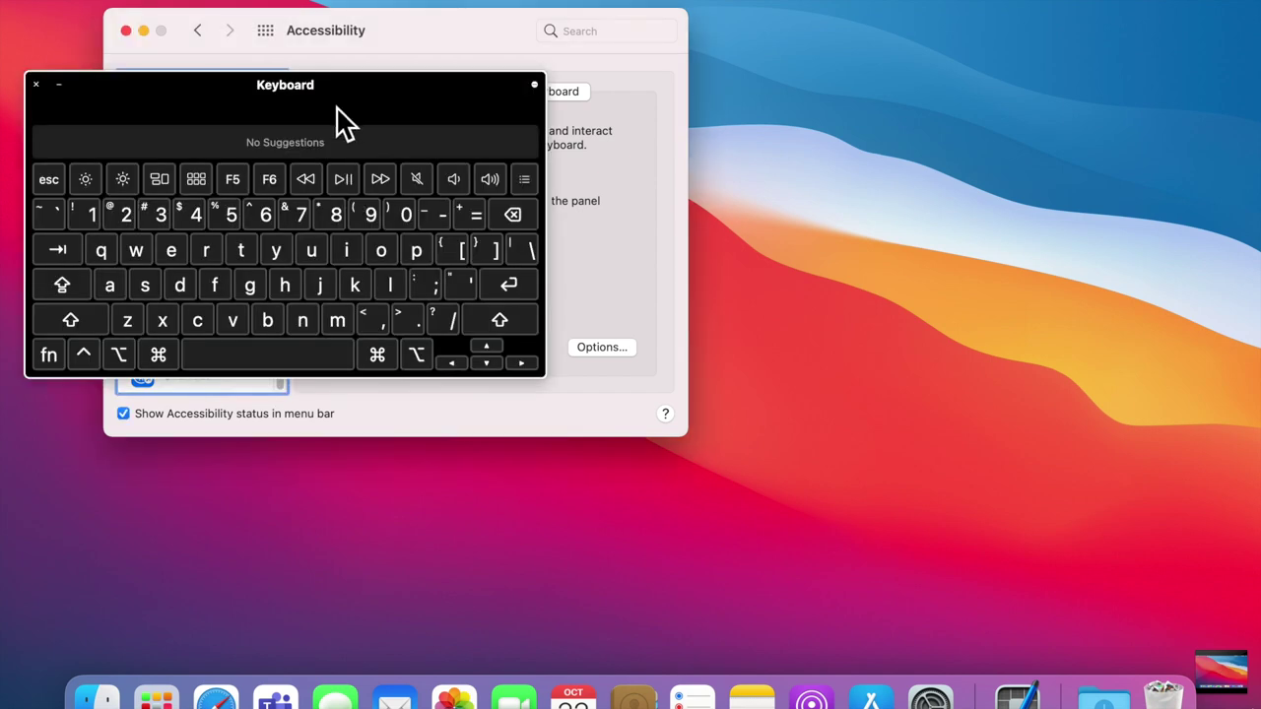
{"action": "left_click_drag", "start_coordinate": [335, 103], "coordinate": [1026, 109]}
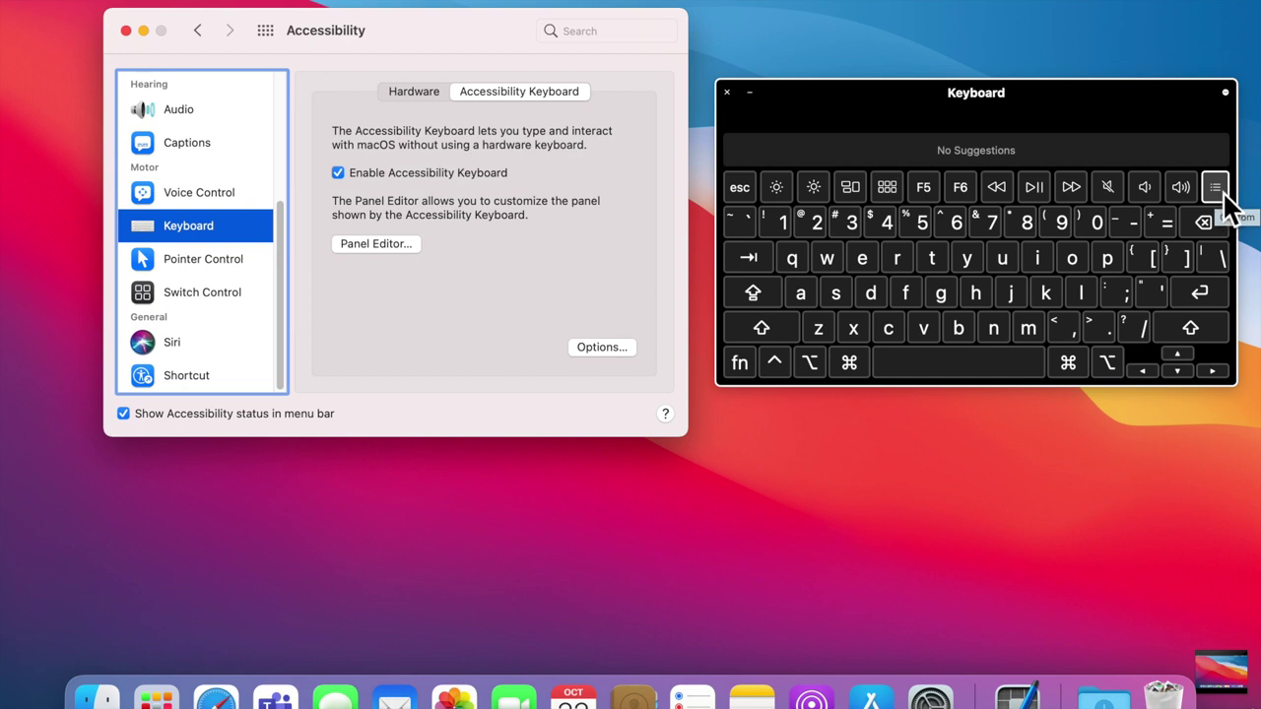
{"action": "left_click", "coordinate": [1226, 196]}
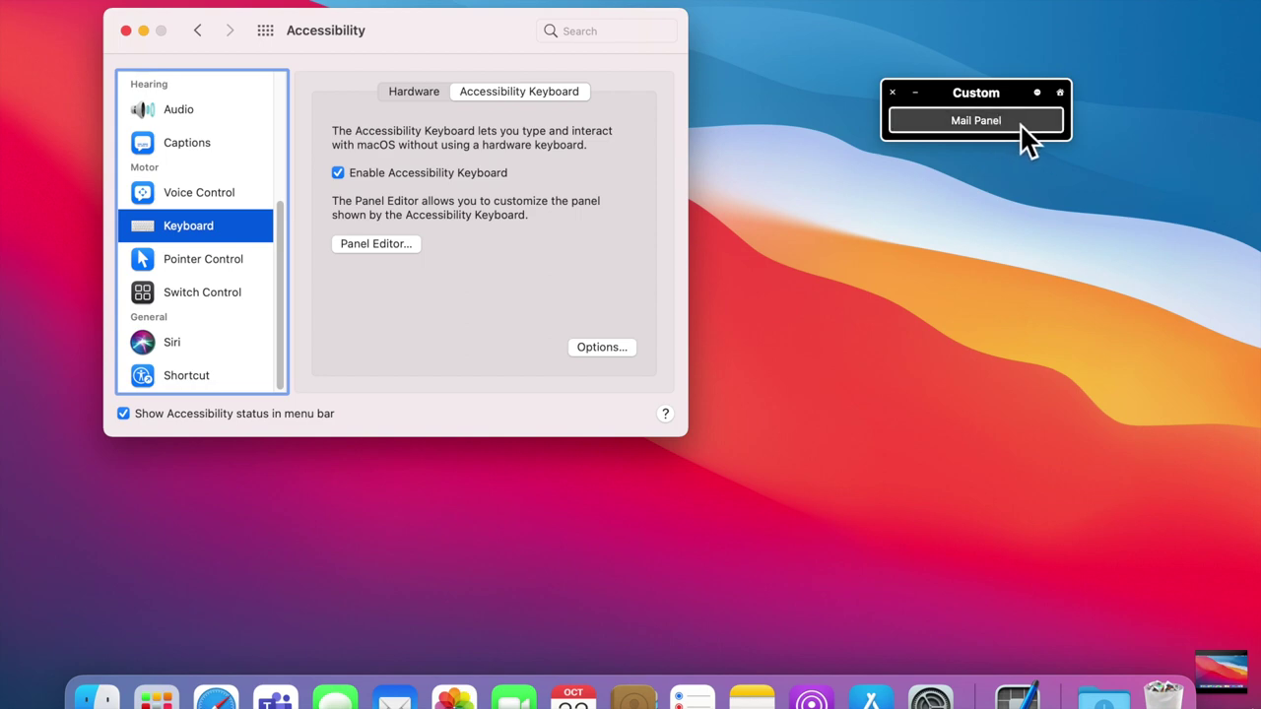
Step: Switch to the custom Mail Panel, launch Mail and quit it, then open Notes
{"action": "left_click", "coordinate": [1020, 123]}
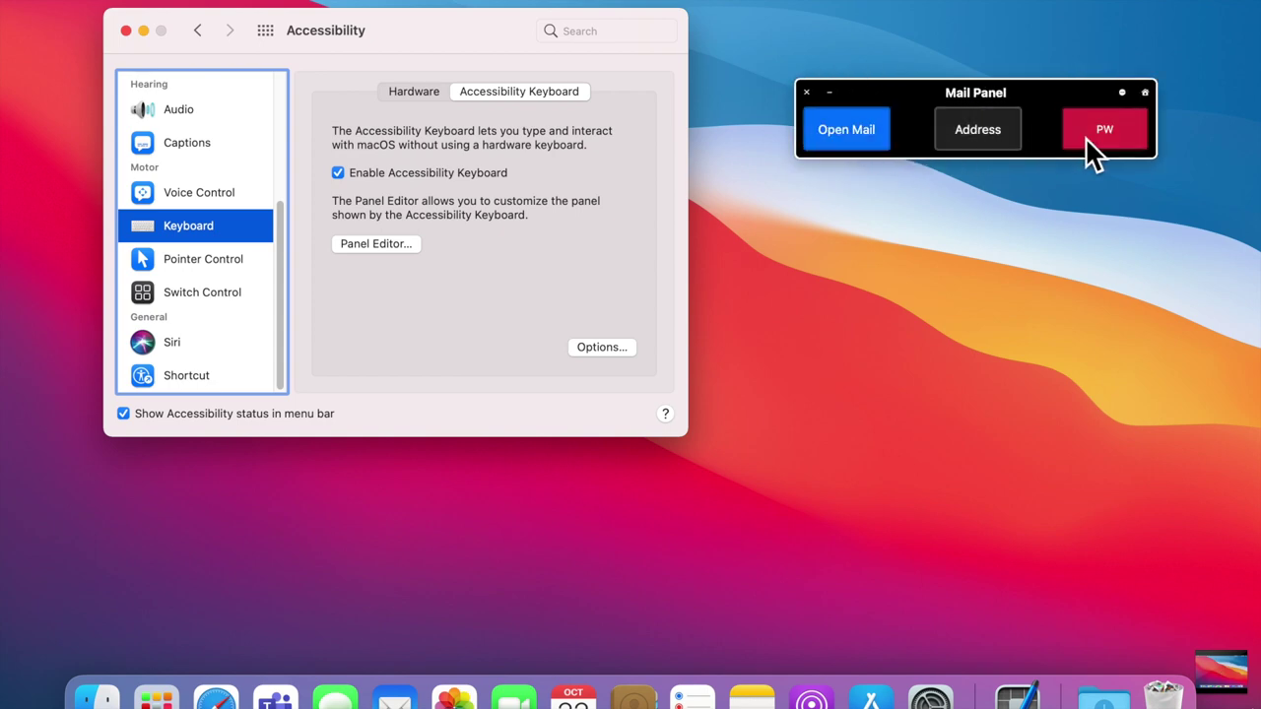
{"action": "left_click", "coordinate": [856, 140]}
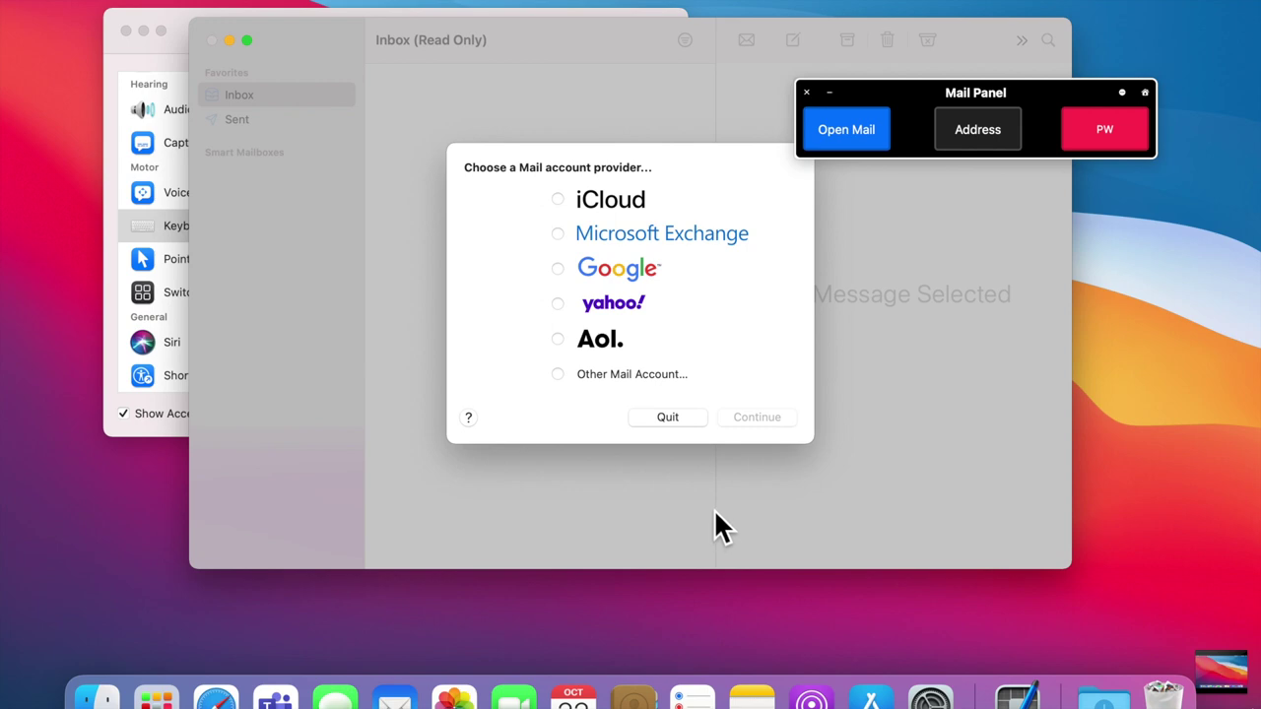
{"action": "left_click", "coordinate": [681, 420]}
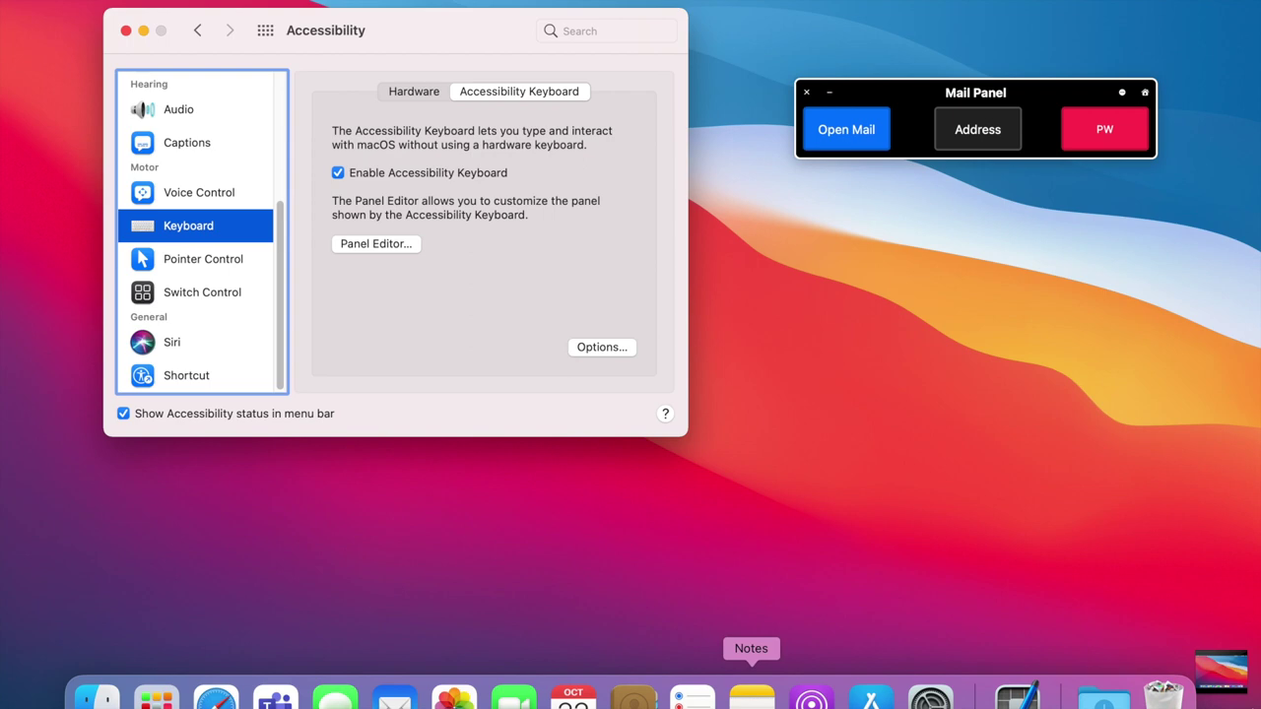
{"action": "left_click", "coordinate": [751, 697]}
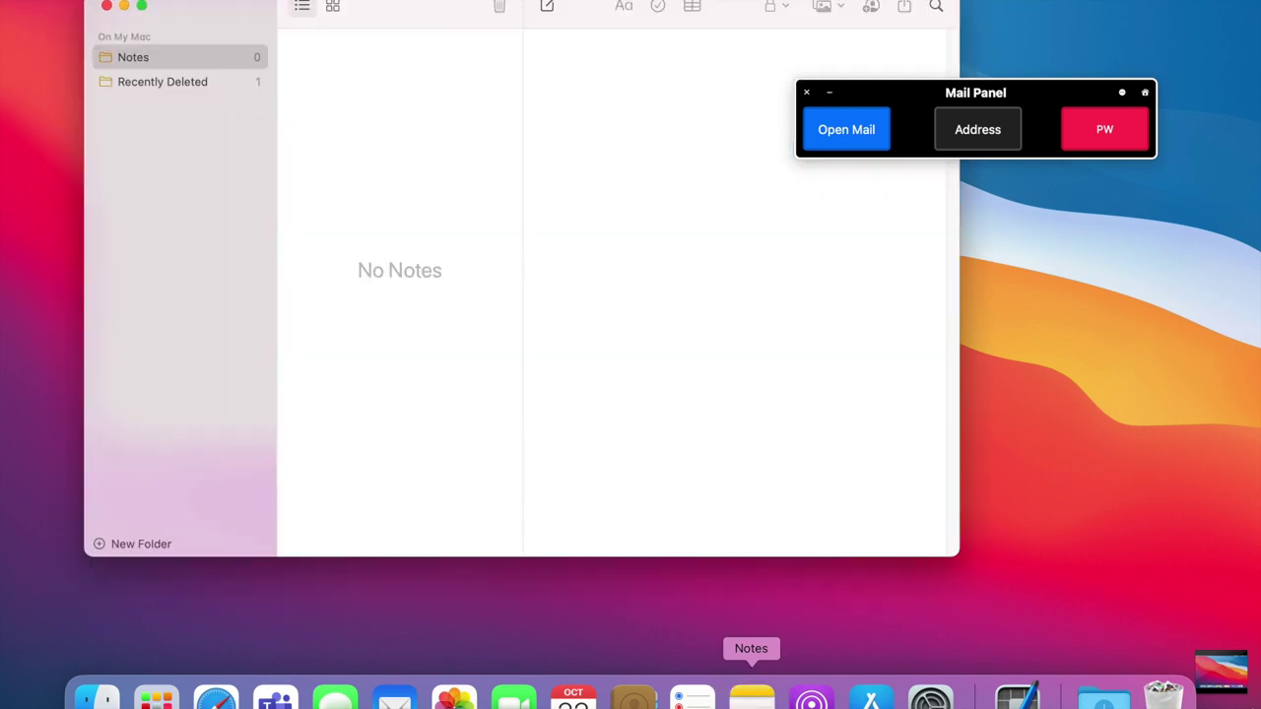
Step: Start a new note with the saved e-mail address and password, then return to the Home keyboard
{"action": "left_click", "coordinate": [548, 8]}
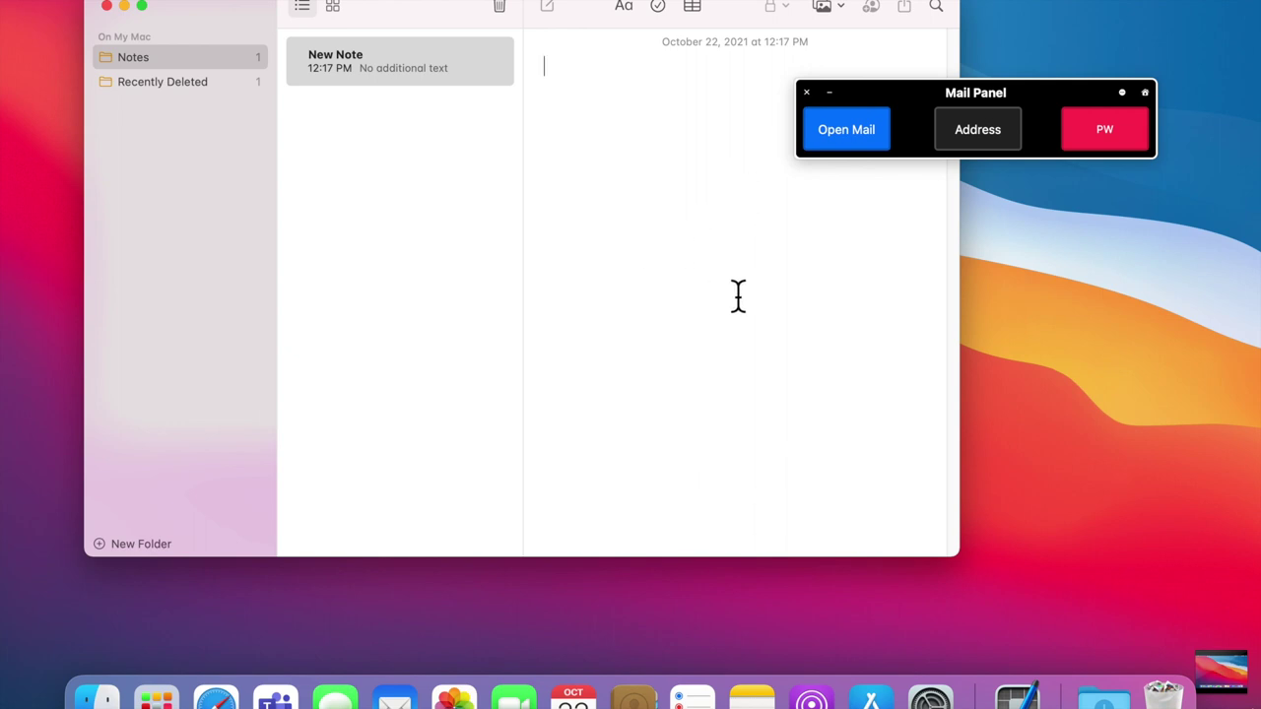
{"action": "left_click", "coordinate": [992, 139]}
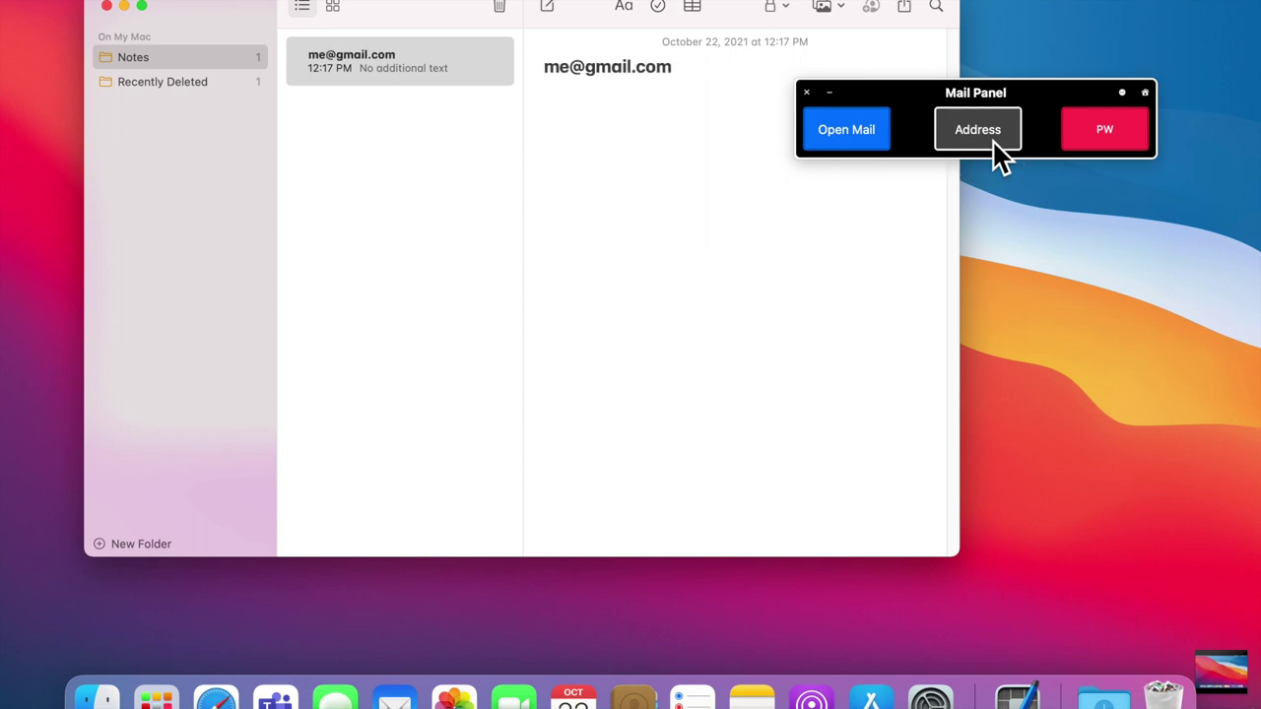
{"action": "left_click", "coordinate": [1114, 134]}
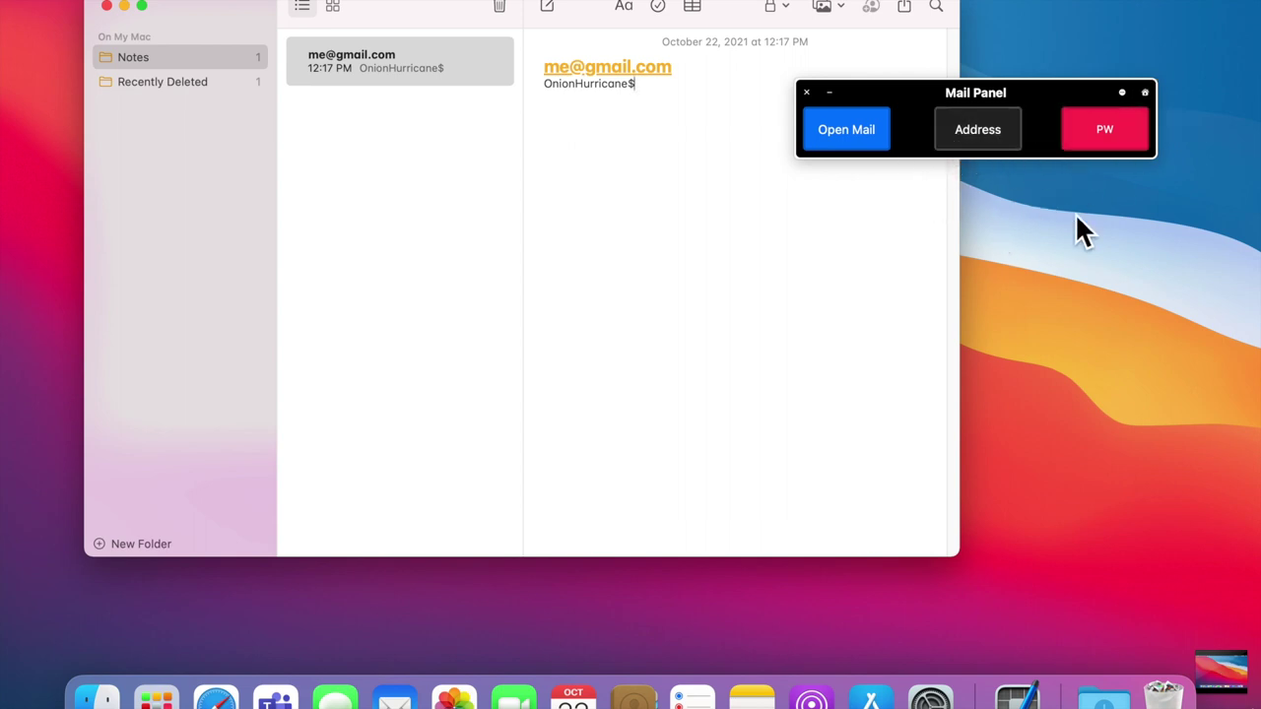
{"action": "left_click", "coordinate": [1146, 93]}
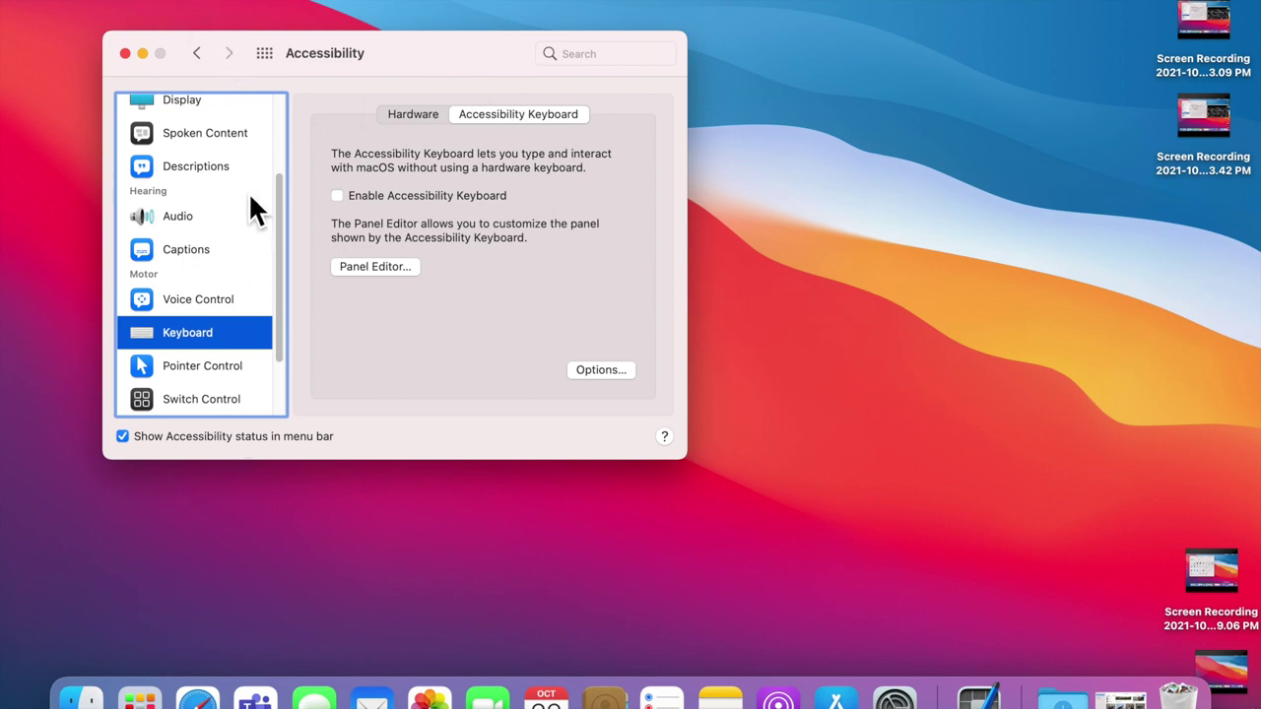
Step: Scroll the Accessibility sidebar and open the Accessibility Keyboard options sheet
{"action": "scroll", "coordinate": [211, 191], "scroll_direction": "down", "scroll_amount": 3}
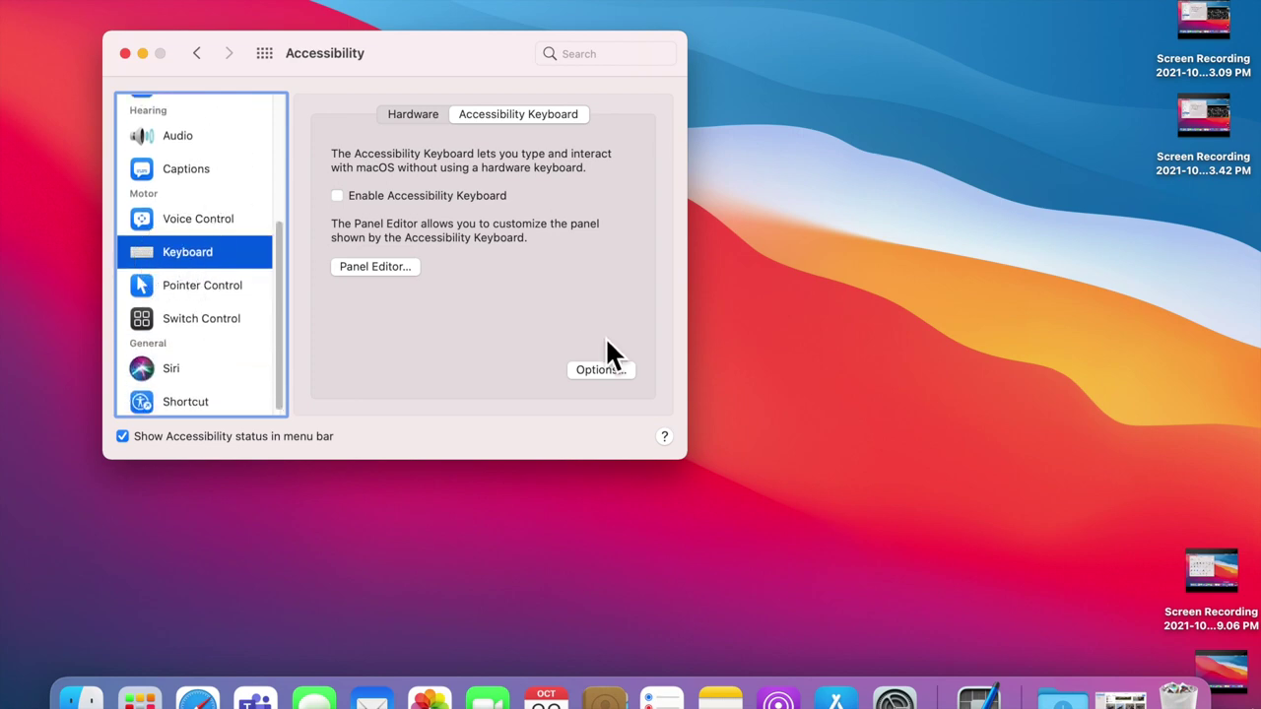
{"action": "left_click", "coordinate": [603, 378]}
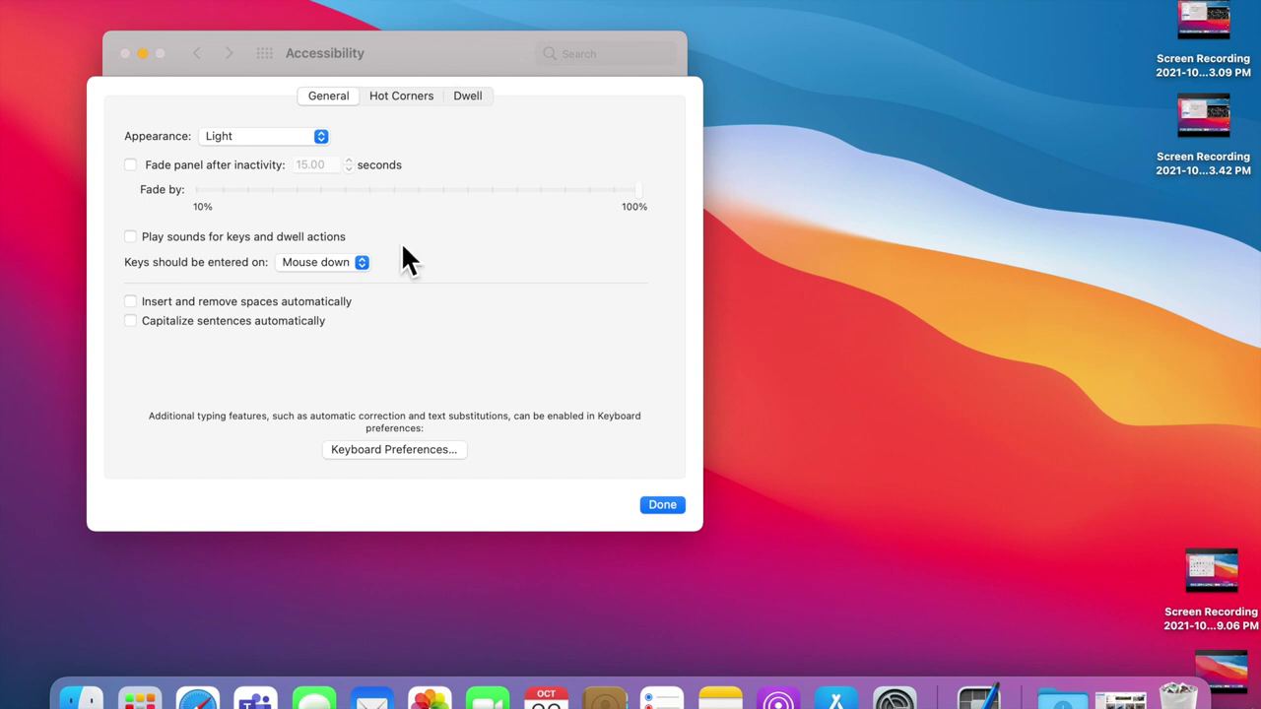
Step: Switch the Accessibility Keyboard options to the Dwell tab
{"action": "left_click", "coordinate": [469, 99]}
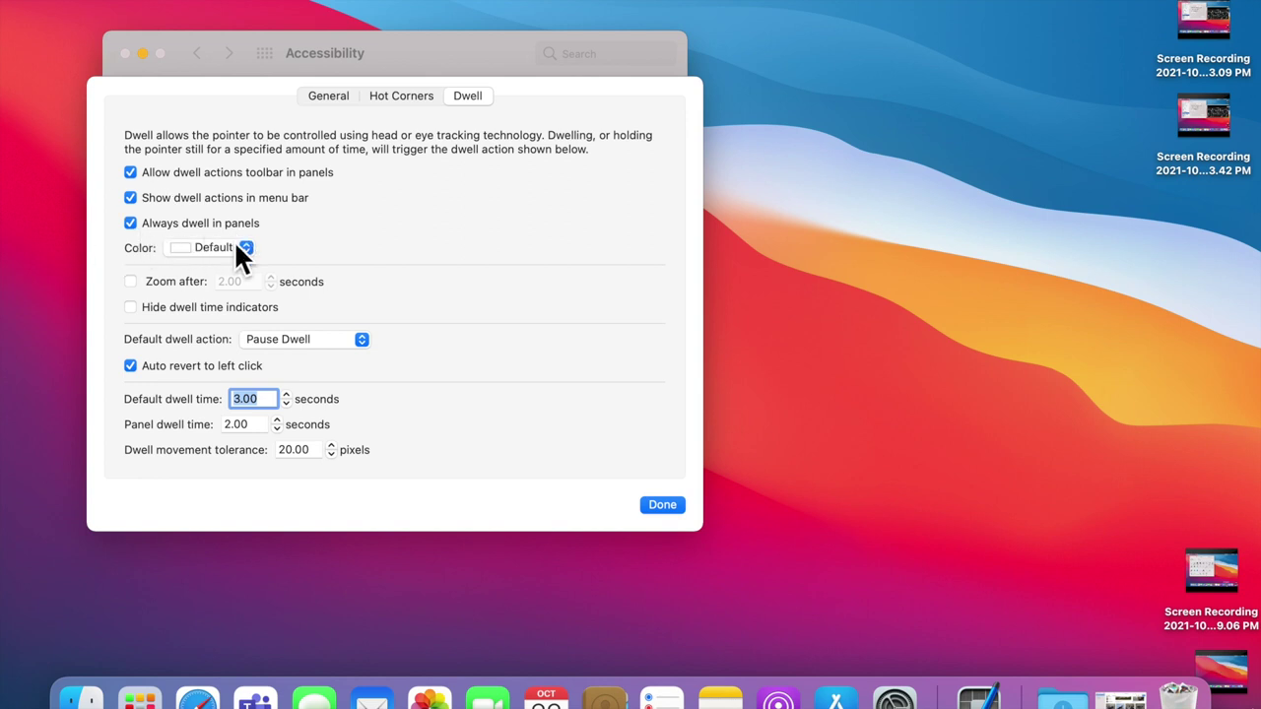
Step: Choose Orange in the Dwell Color pop-up
{"action": "left_click", "coordinate": [228, 249]}
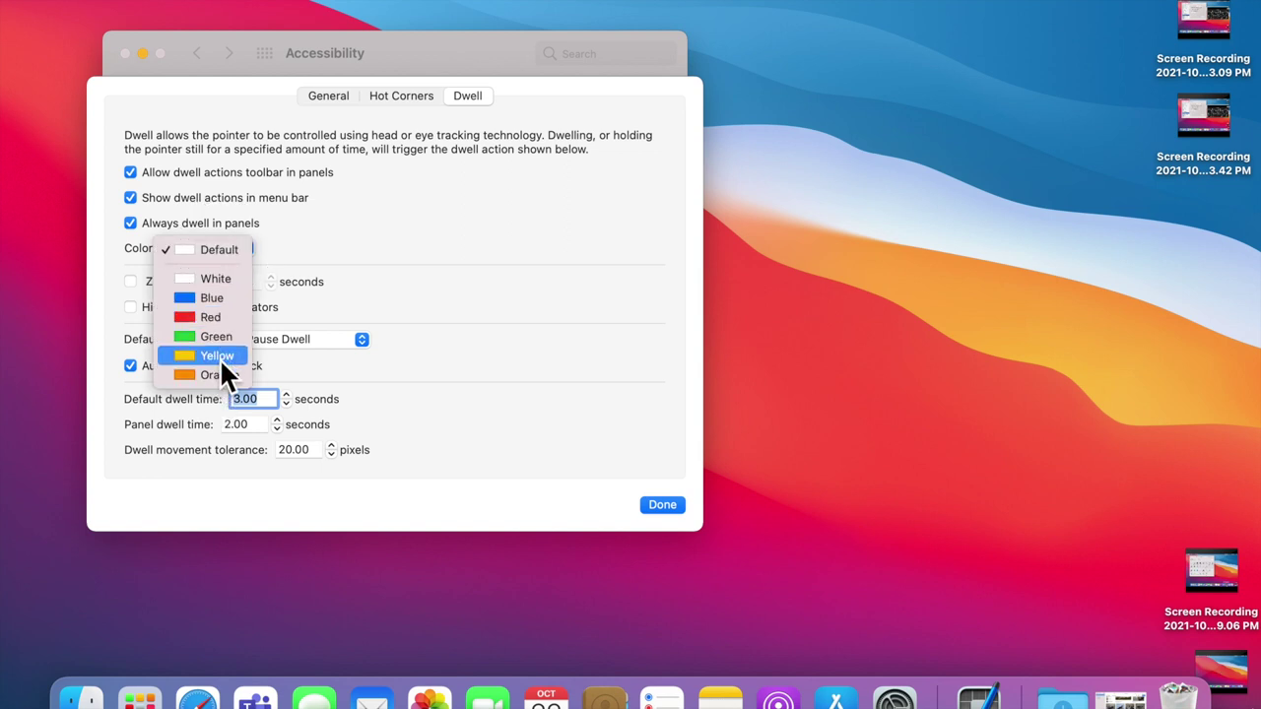
{"action": "left_click", "coordinate": [222, 375]}
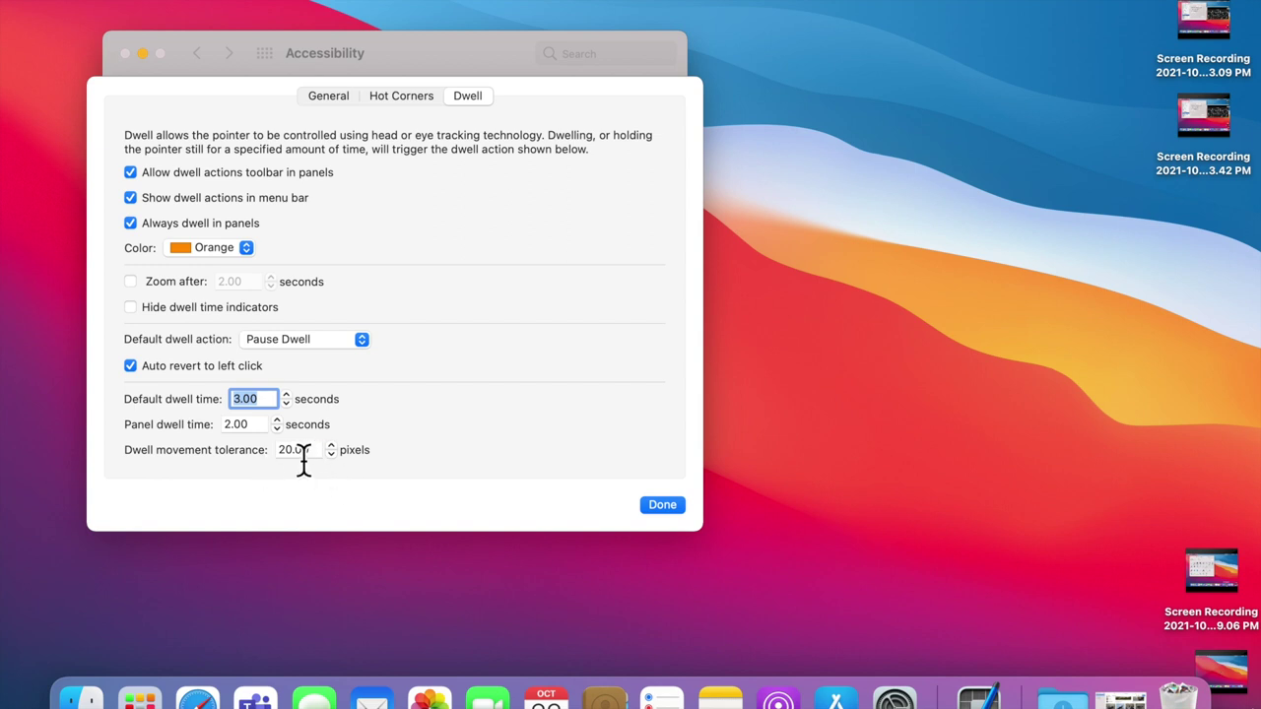
Step: Close the options with Done and check Enable Accessibility Keyboard
{"action": "left_click", "coordinate": [665, 511]}
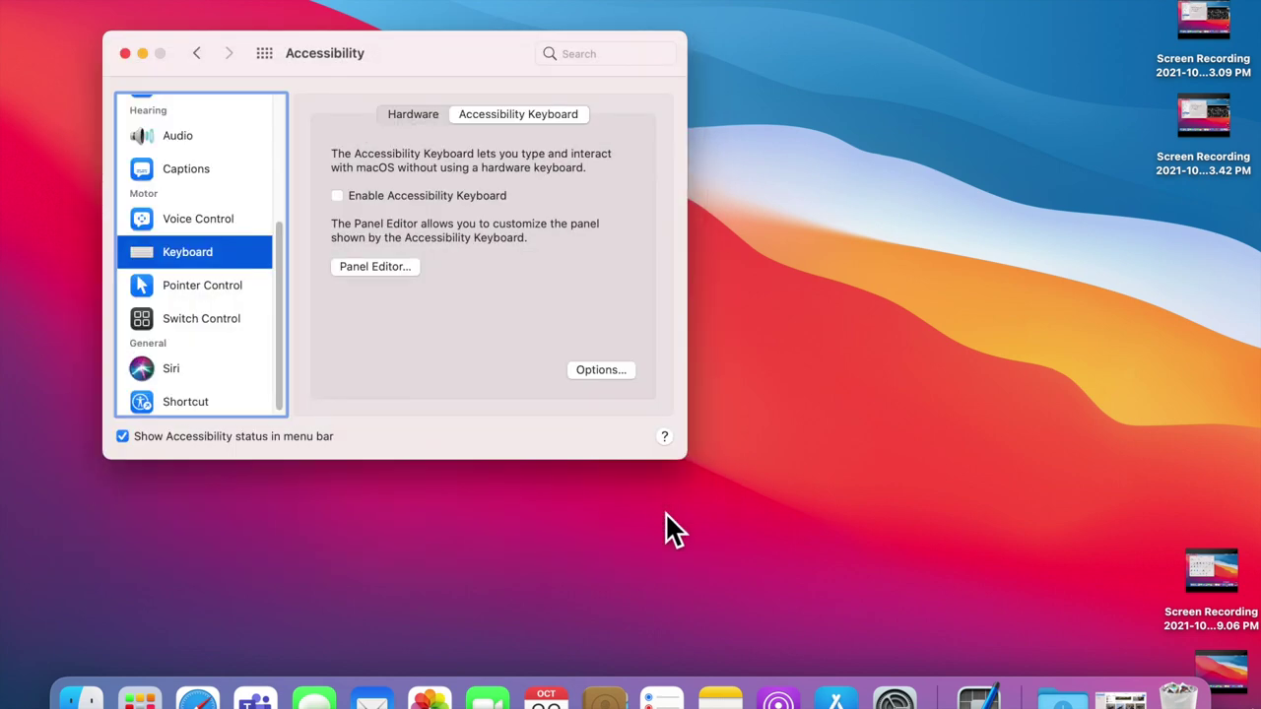
{"action": "left_click", "coordinate": [338, 196]}
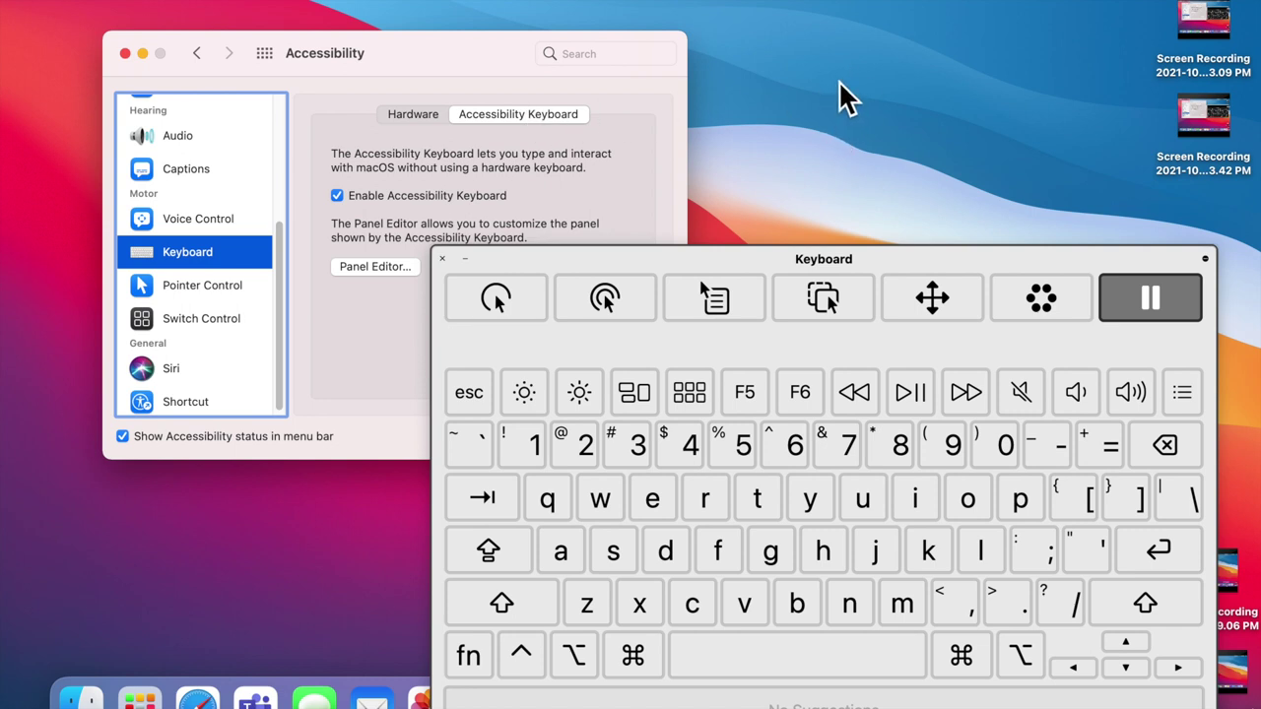
Step: Select the Left Click dwell action and close the Accessibility preferences window
{"action": "left_click", "coordinate": [501, 307]}
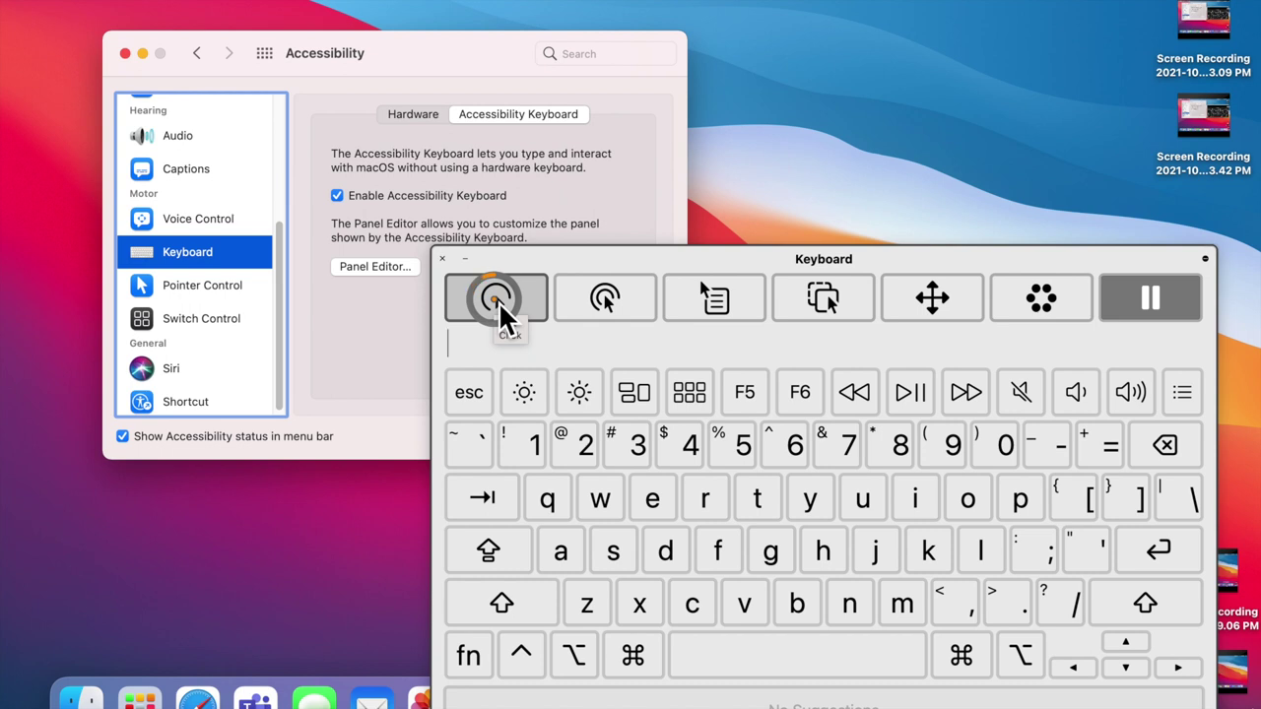
{"action": "left_click", "coordinate": [500, 306]}
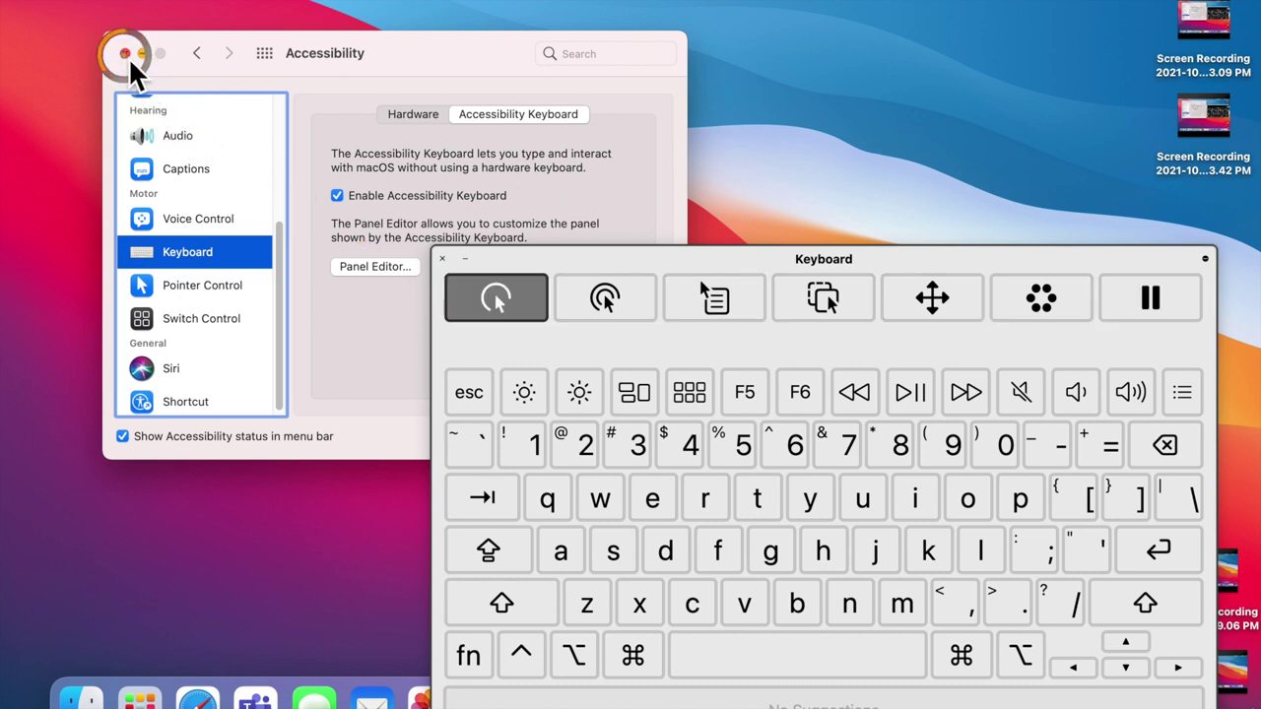
{"action": "left_click", "coordinate": [125, 54]}
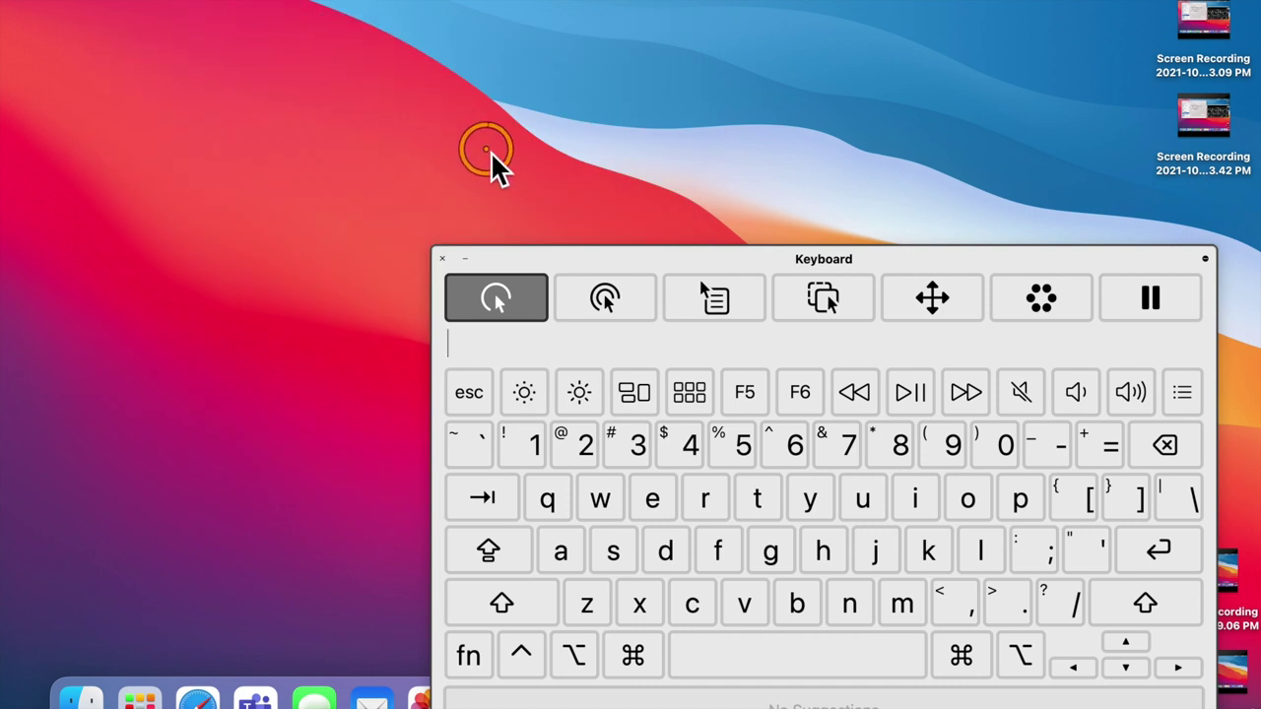
Step: Reselect Left Click dwelling and open the Apple menu to test it
{"action": "left_click", "coordinate": [502, 300]}
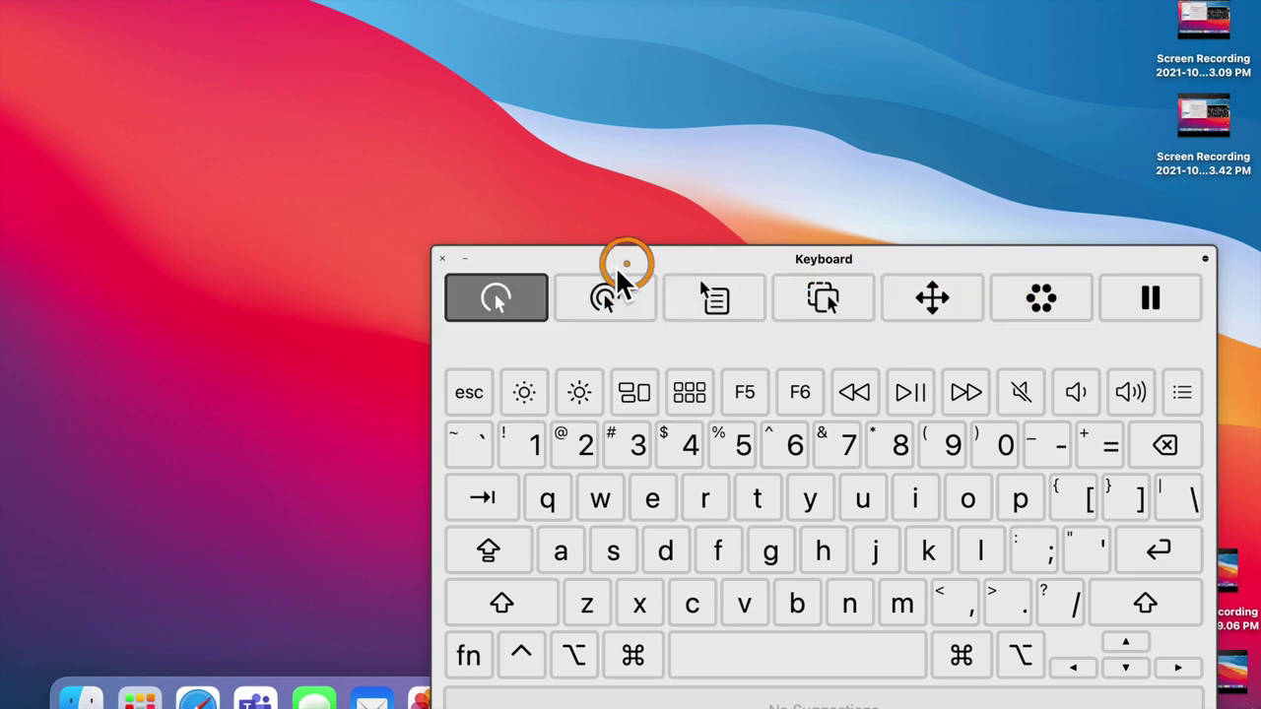
{"action": "left_click", "coordinate": [485, 293]}
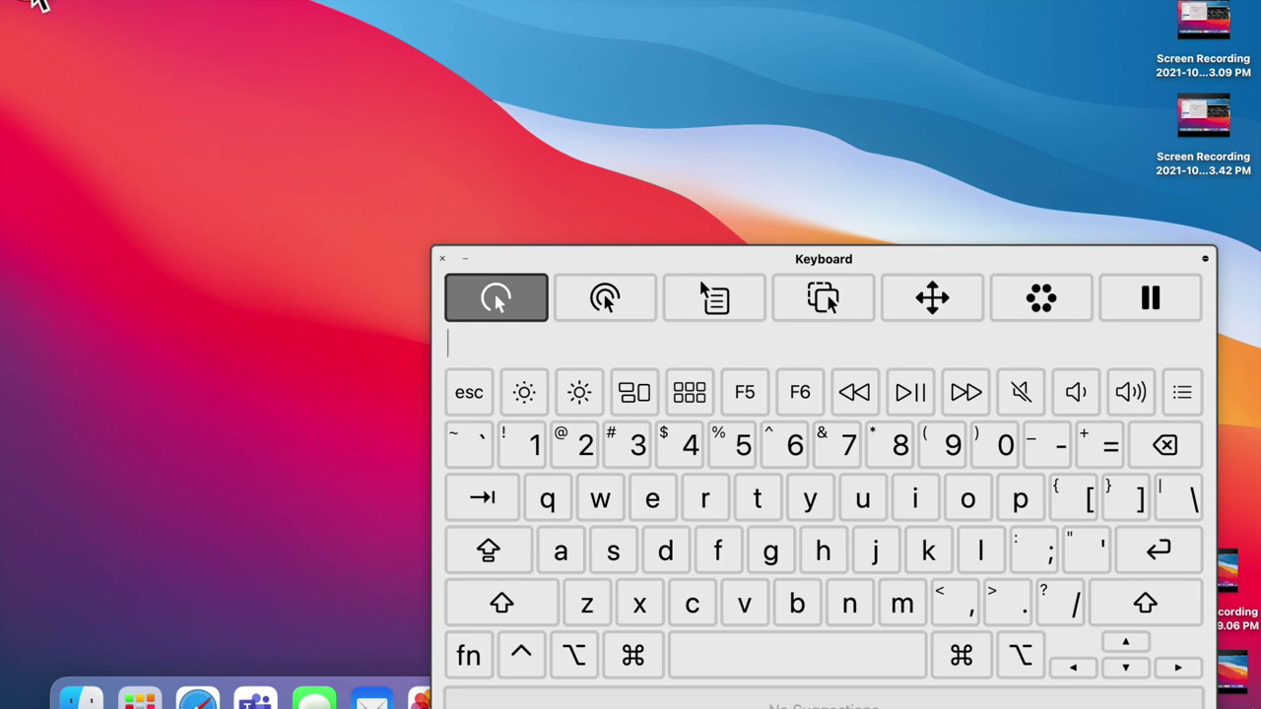
{"action": "left_click", "coordinate": [34, 2]}
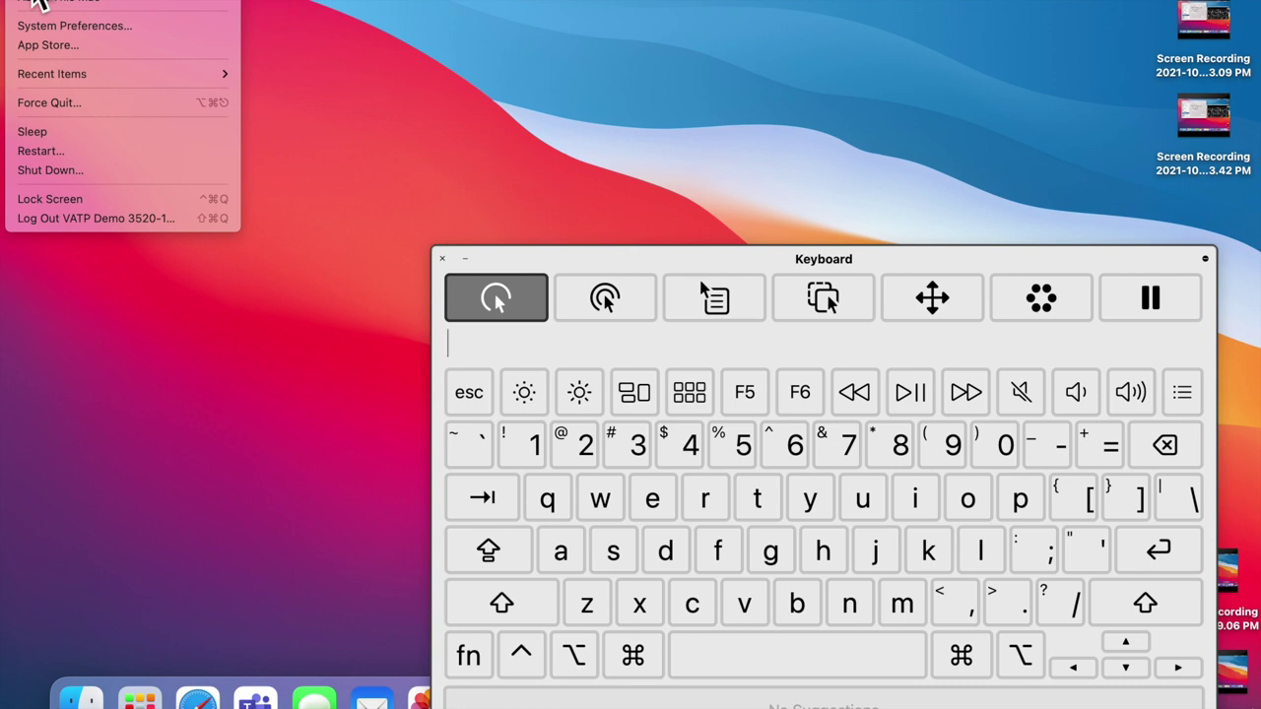
Step: Dismiss the Apple menu and set the dwell action to Left Click again
{"action": "left_click", "coordinate": [698, 12]}
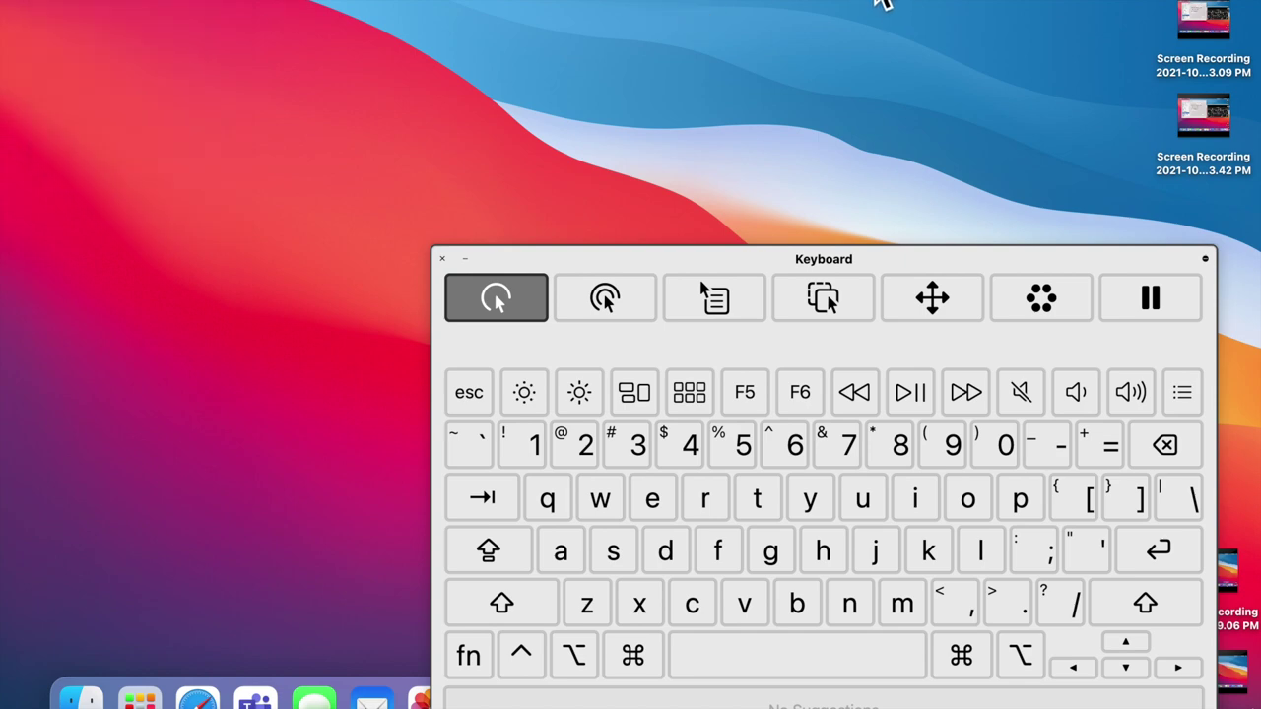
{"action": "mouse_move", "coordinate": [883, 3]}
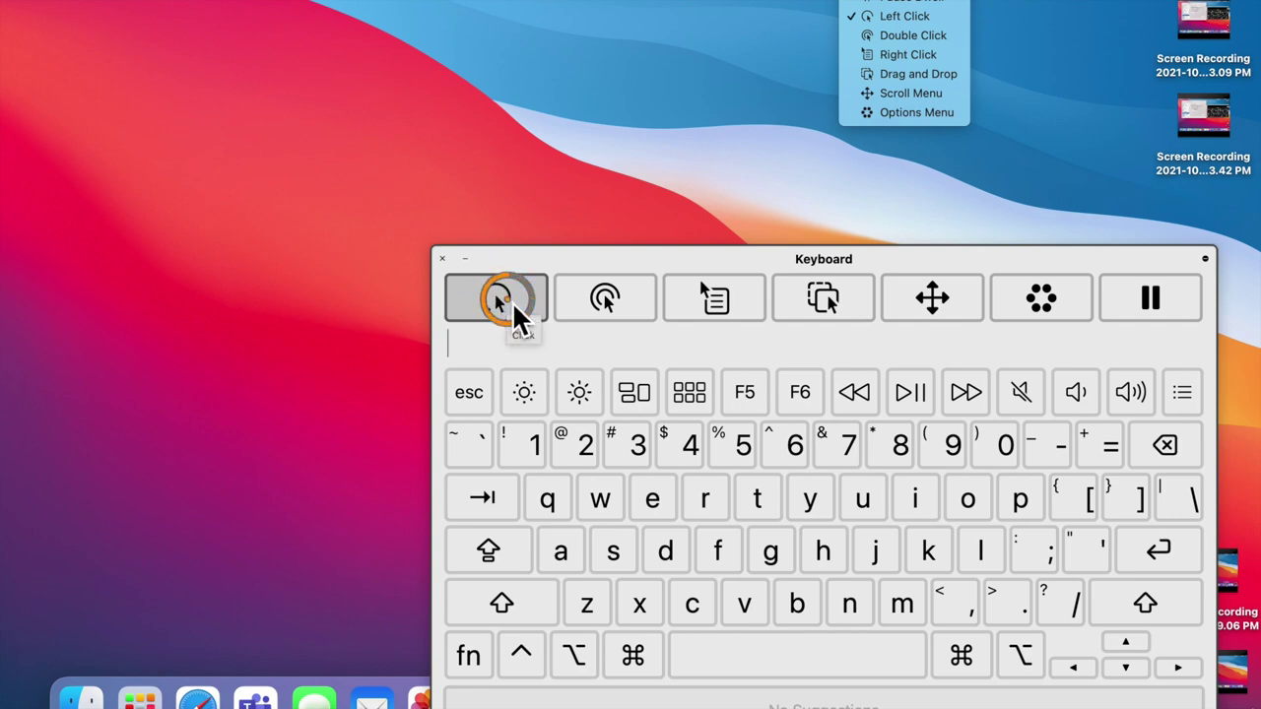
{"action": "left_click", "coordinate": [512, 308]}
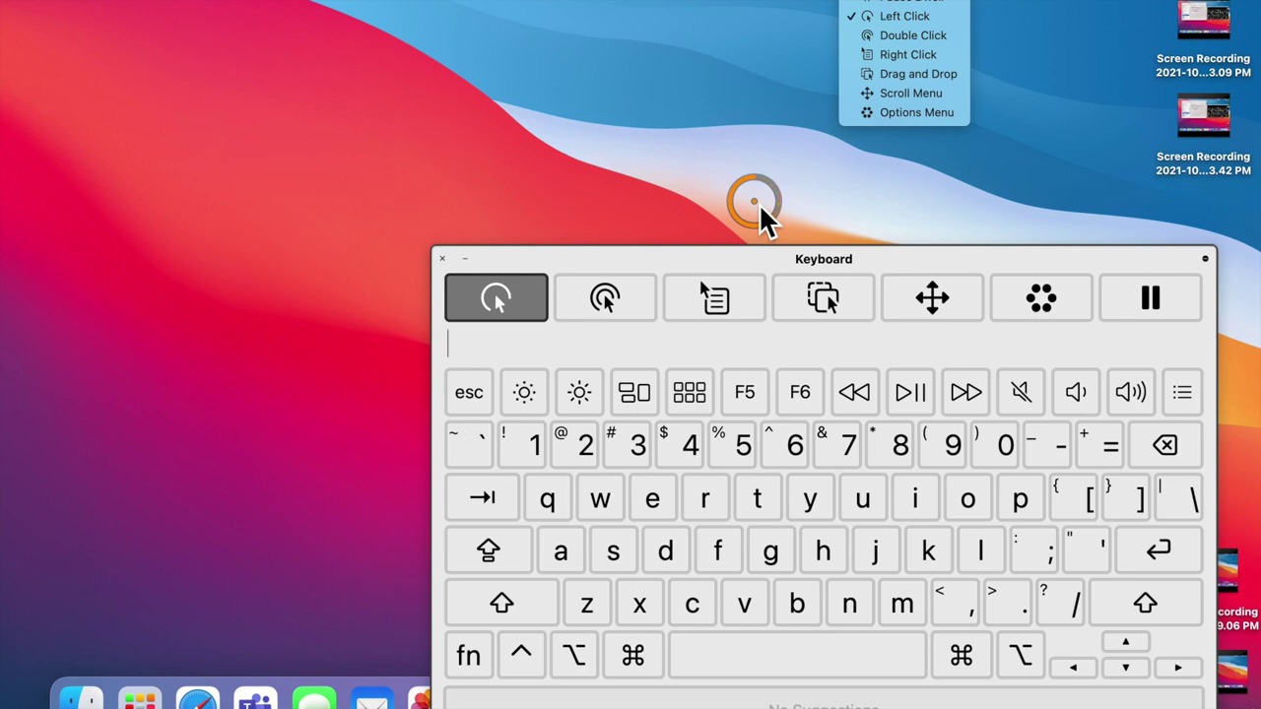
Step: Use Drag and Drop dwelling to move the keyboard panel up to the upper left
{"action": "left_click", "coordinate": [828, 308]}
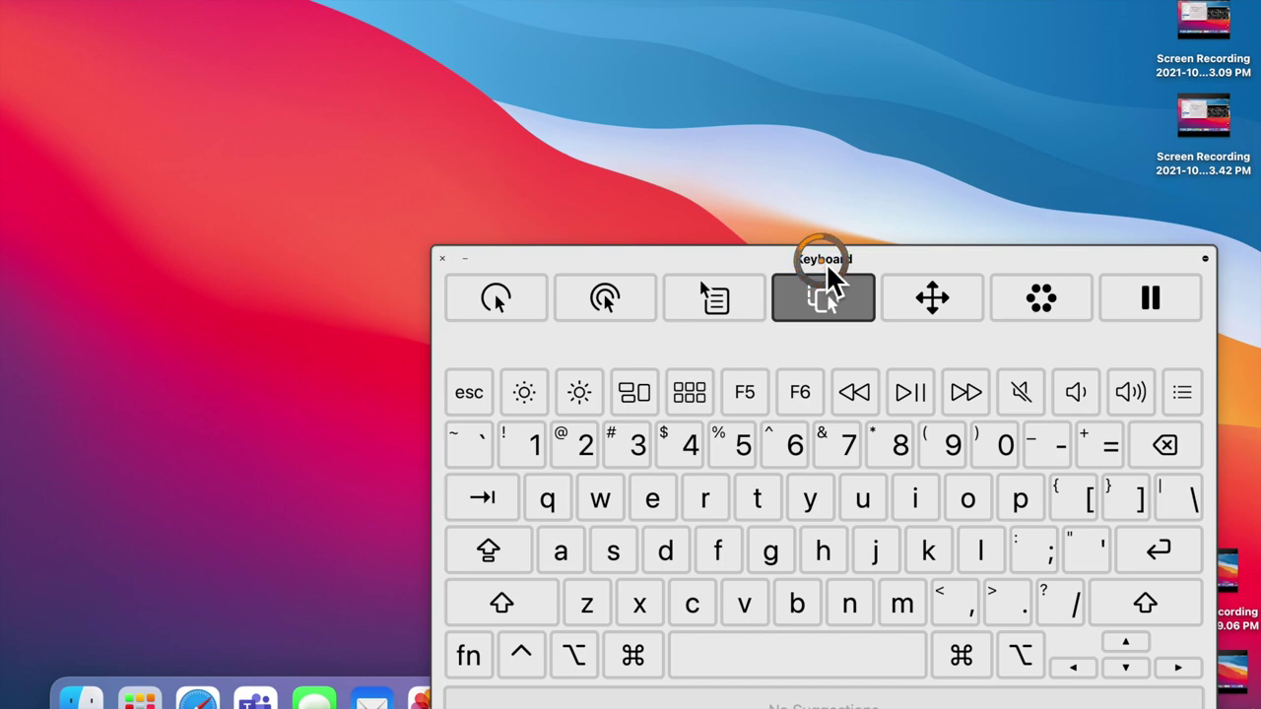
{"action": "left_click_drag", "start_coordinate": [828, 268], "coordinate": [517, 51]}
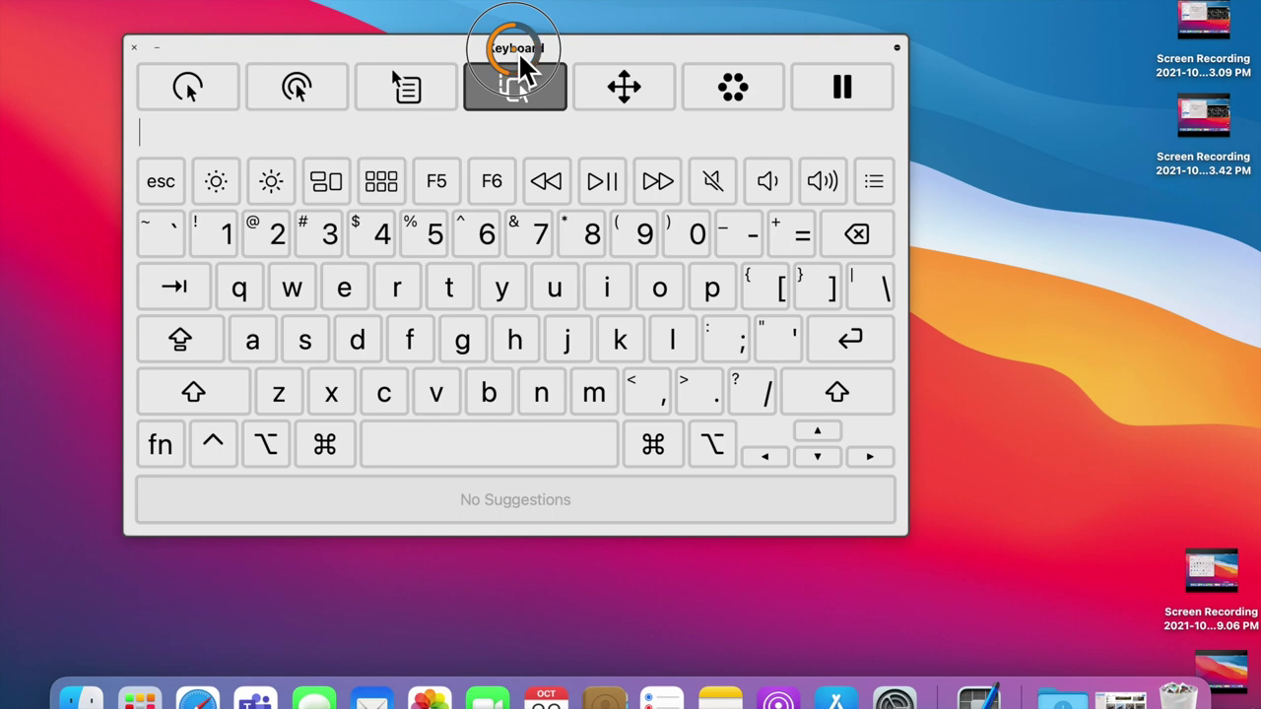
{"action": "left_click_drag", "start_coordinate": [518, 52], "coordinate": [518, 52]}
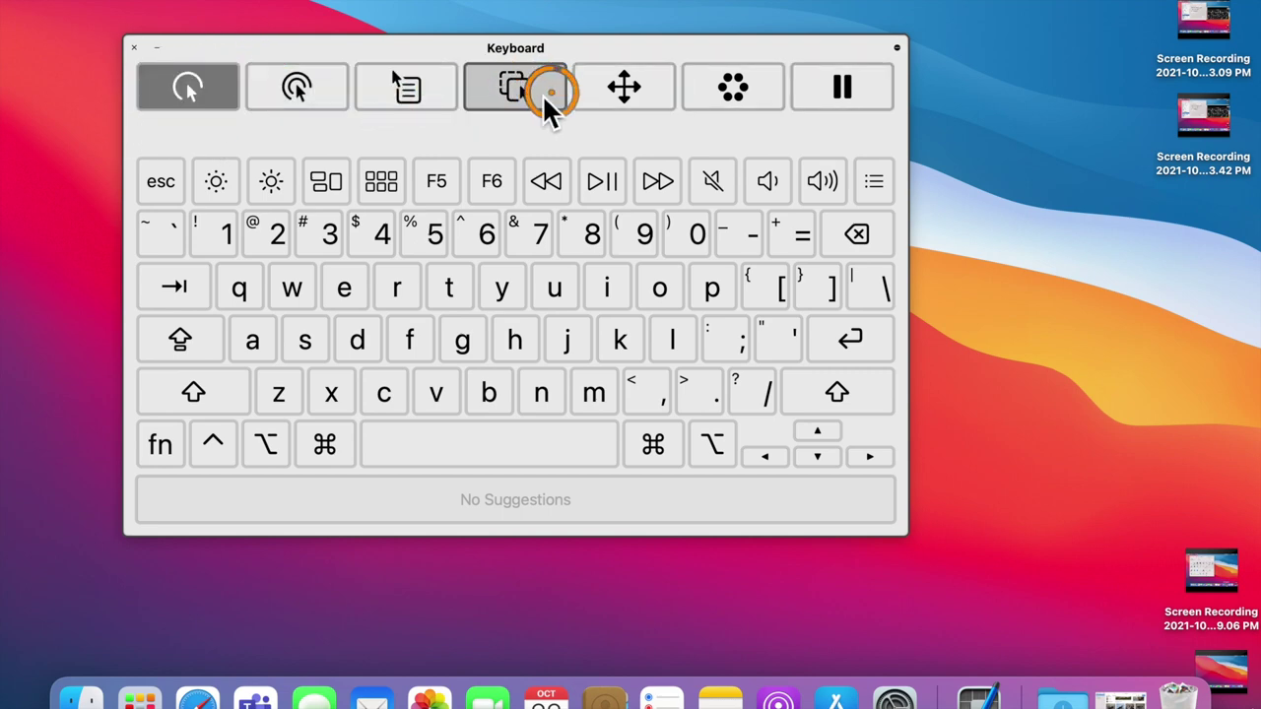
{"action": "left_click", "coordinate": [644, 84]}
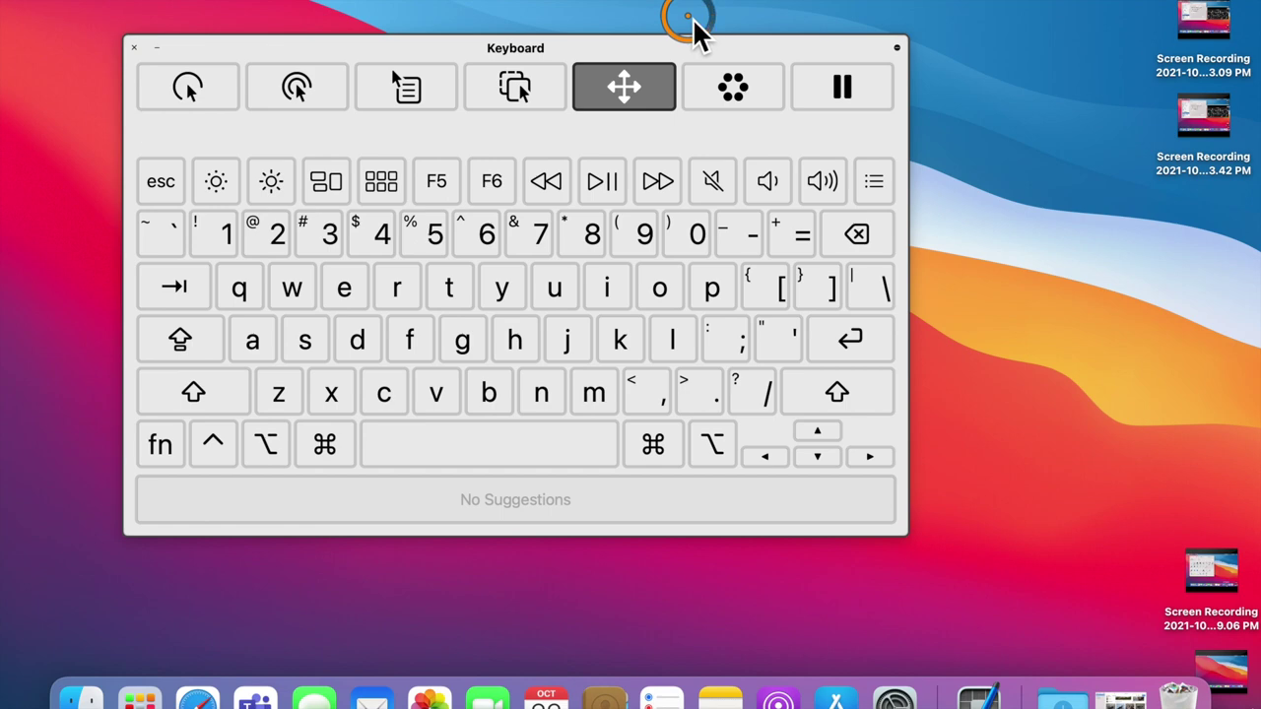
{"action": "left_click", "coordinate": [693, 18]}
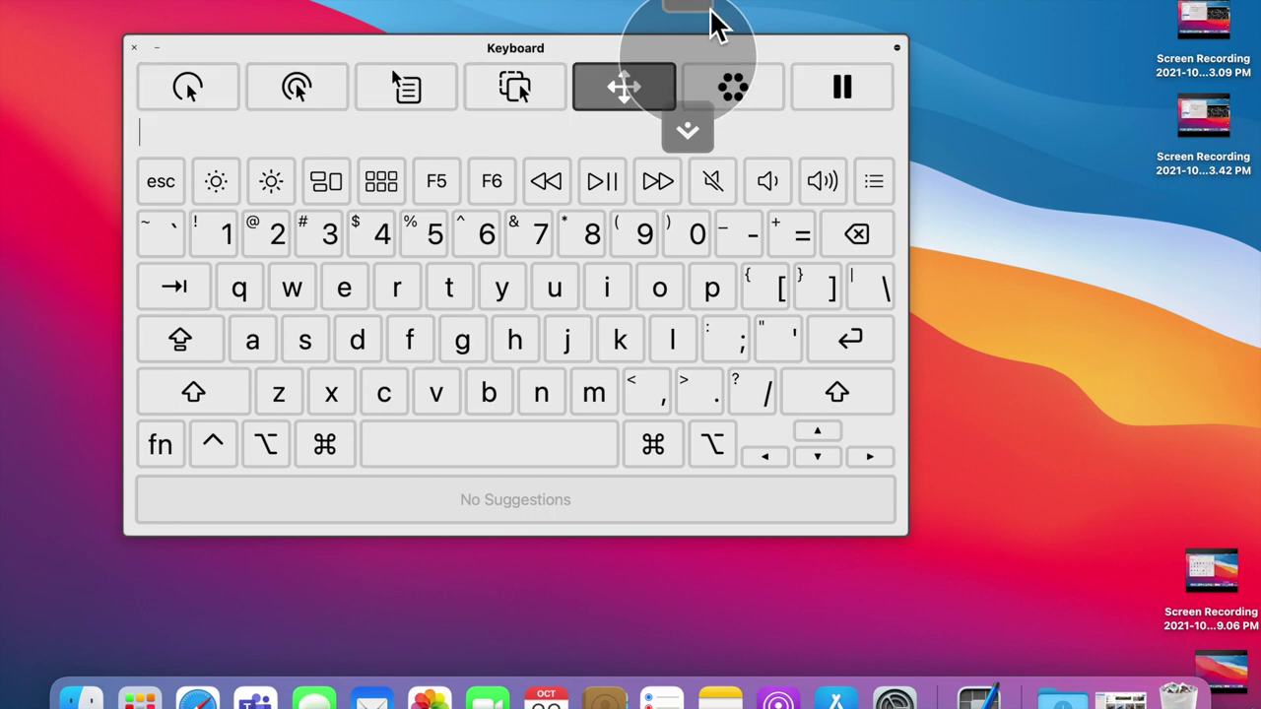
{"action": "left_click", "coordinate": [209, 82]}
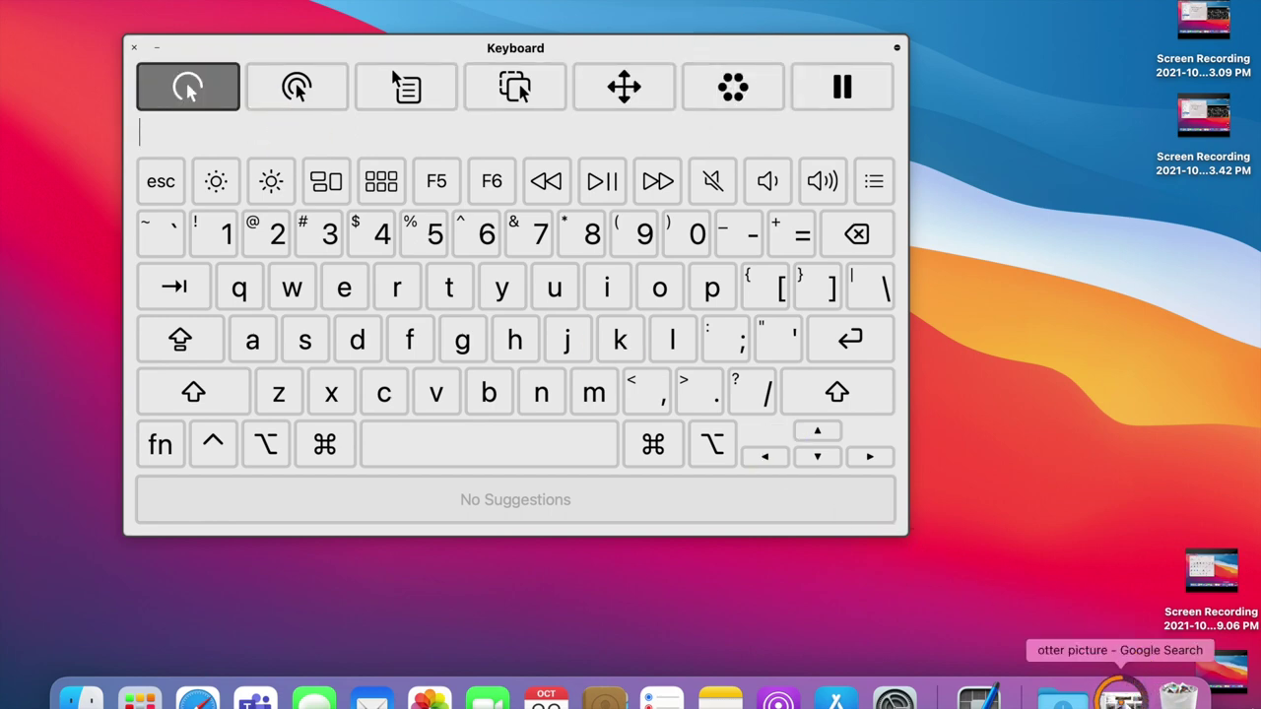
Step: Restore the otter picture Safari window and set the keyboard panel zoom to 110%
{"action": "left_click", "coordinate": [1120, 692]}
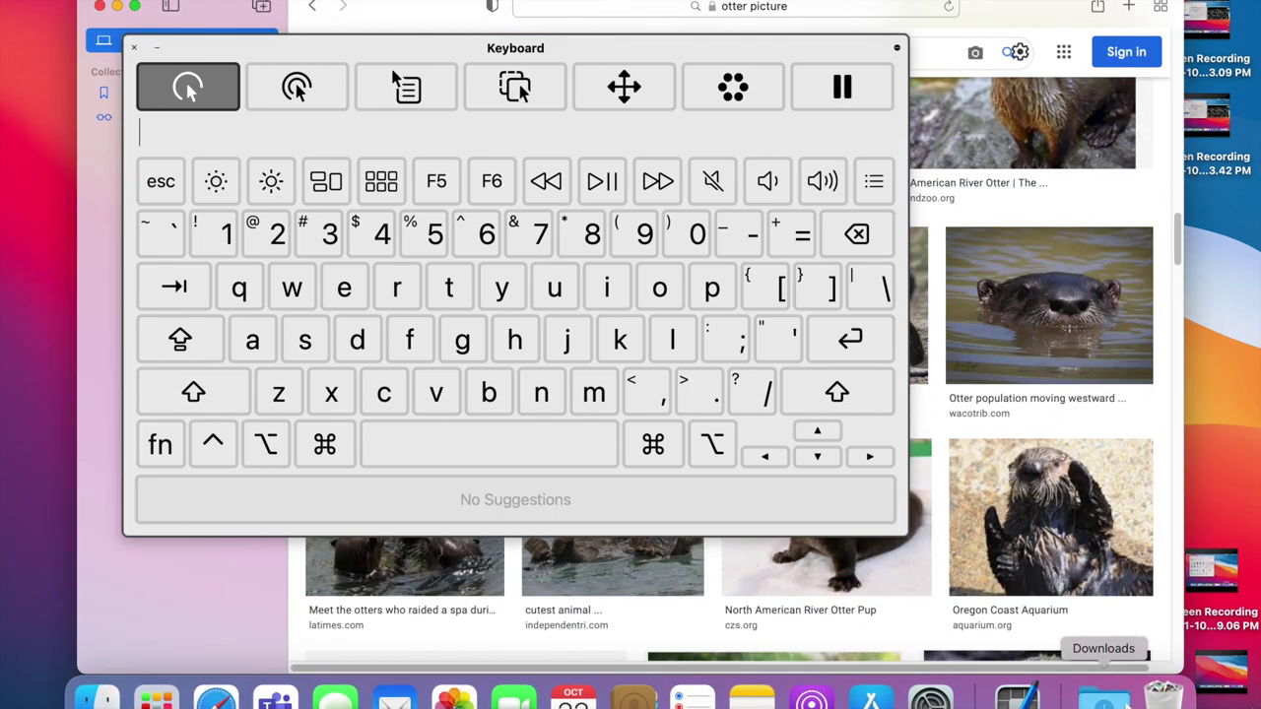
{"action": "left_click", "coordinate": [898, 49]}
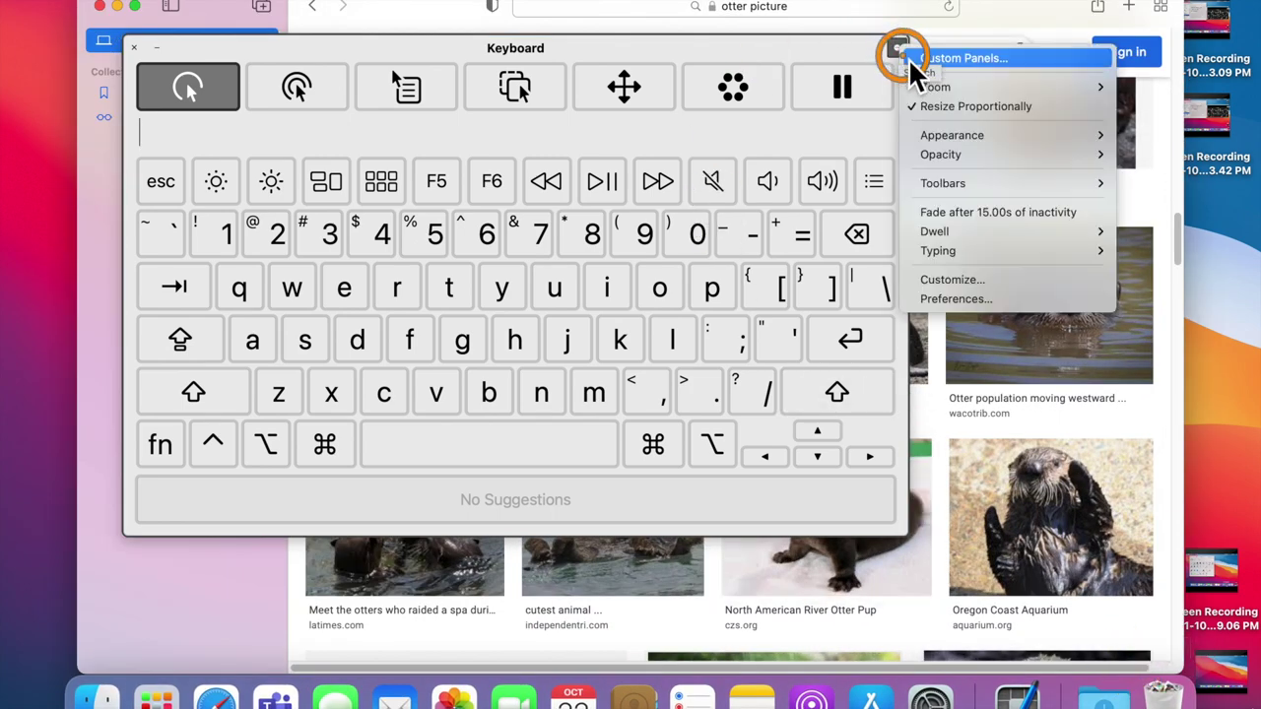
{"action": "mouse_move", "coordinate": [947, 87]}
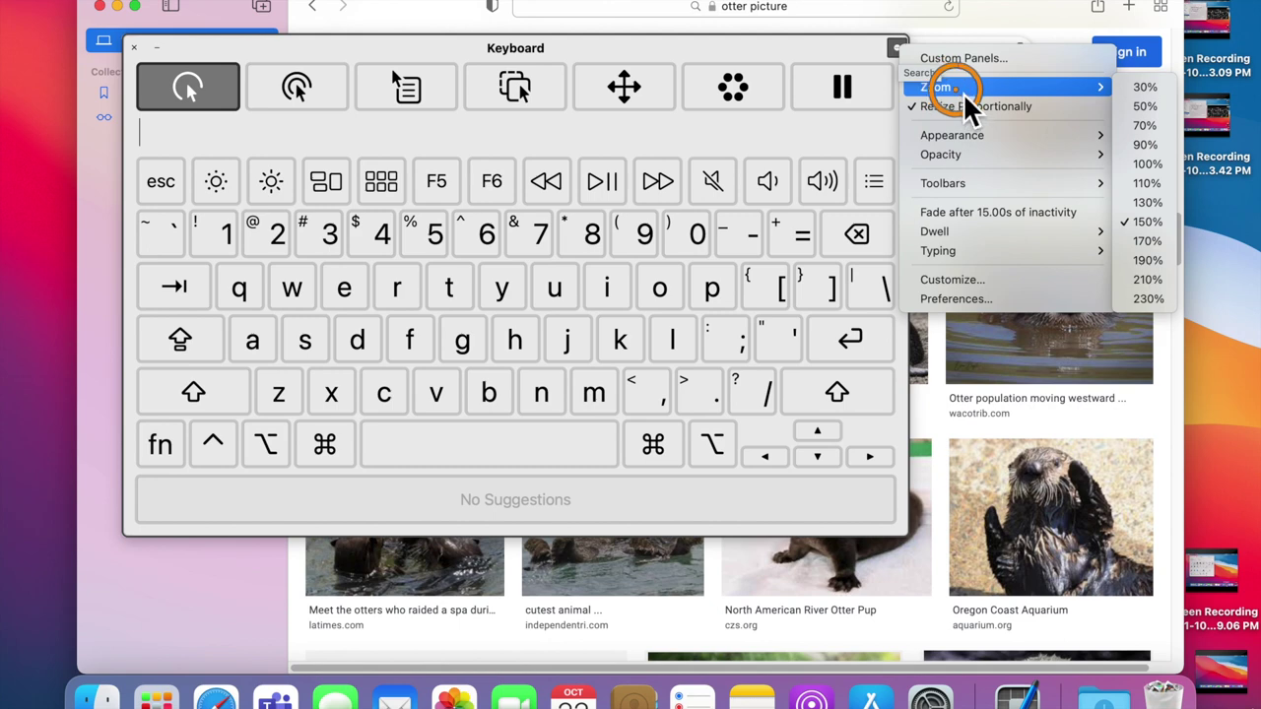
{"action": "left_click", "coordinate": [1133, 165]}
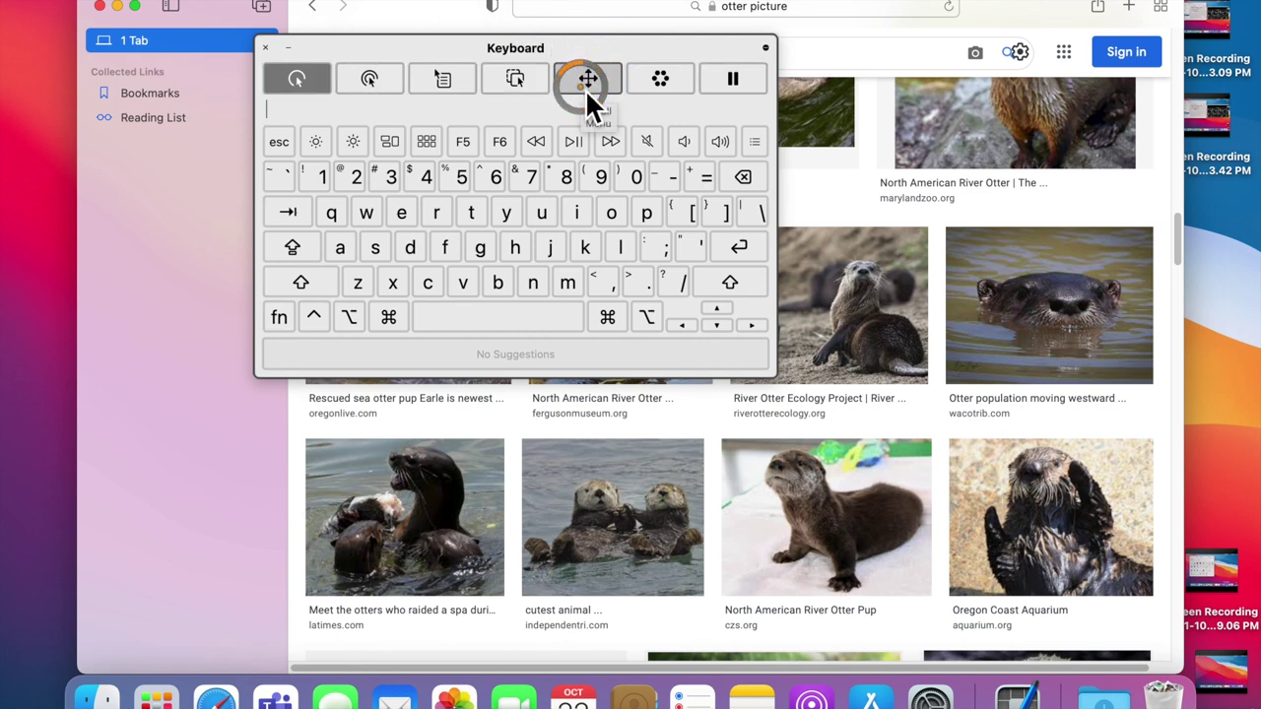
Step: Scroll through the otter images with the Scroll Menu ring, then return to Left Click dwelling
{"action": "left_click", "coordinate": [587, 83]}
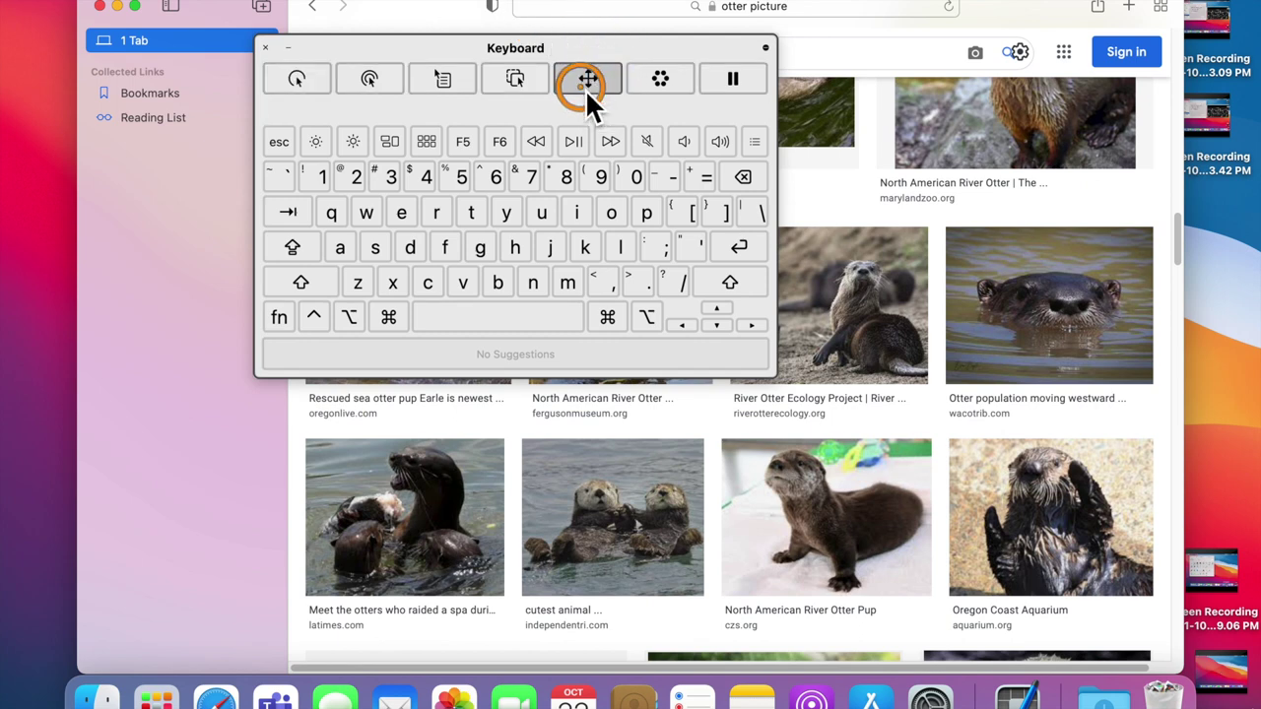
{"action": "left_click", "coordinate": [845, 215]}
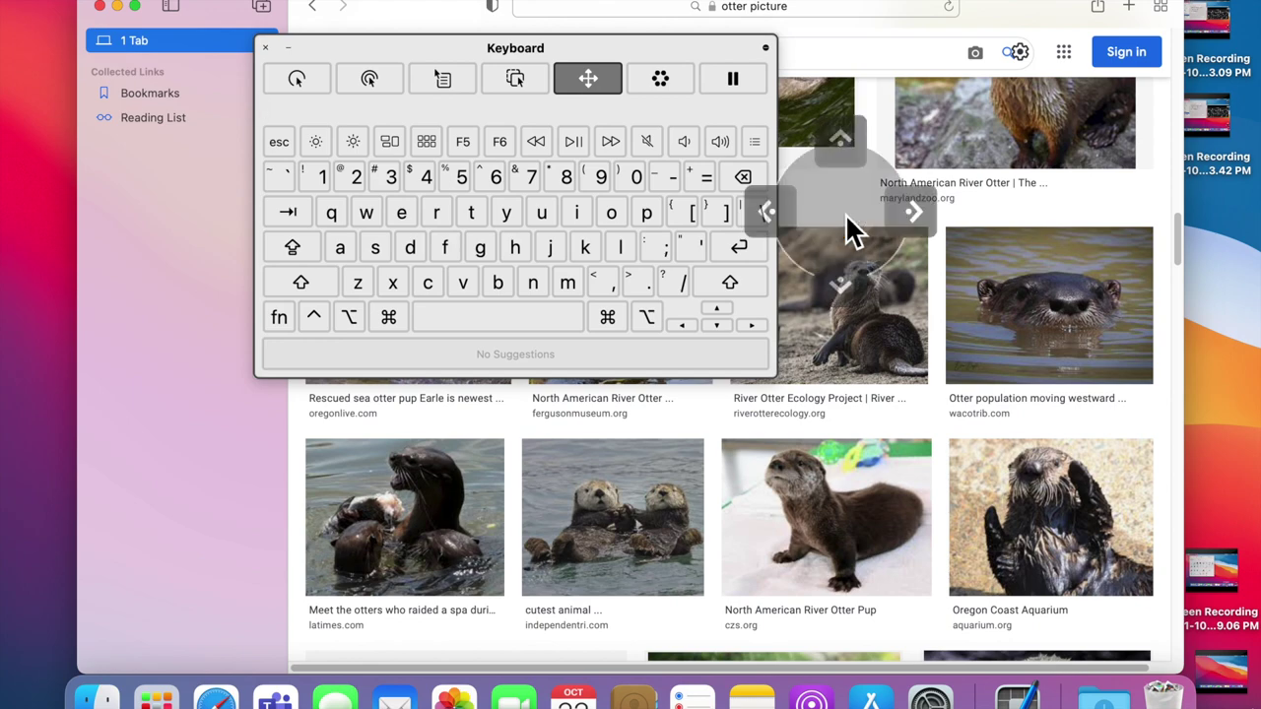
{"action": "scroll", "coordinate": [842, 276], "scroll_direction": "down", "scroll_amount": 2}
{"action": "scroll", "coordinate": [831, 177], "scroll_direction": "up", "scroll_amount": 2}
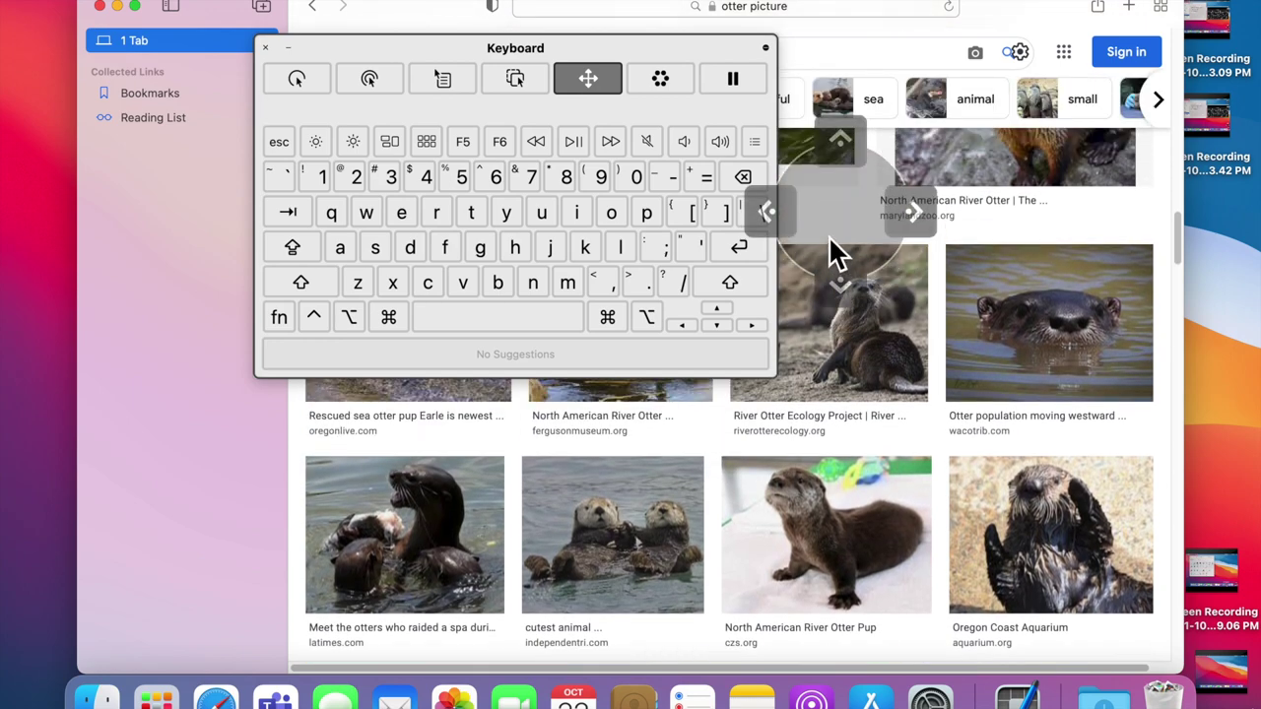
{"action": "scroll", "coordinate": [849, 227], "scroll_direction": "up", "scroll_amount": 2}
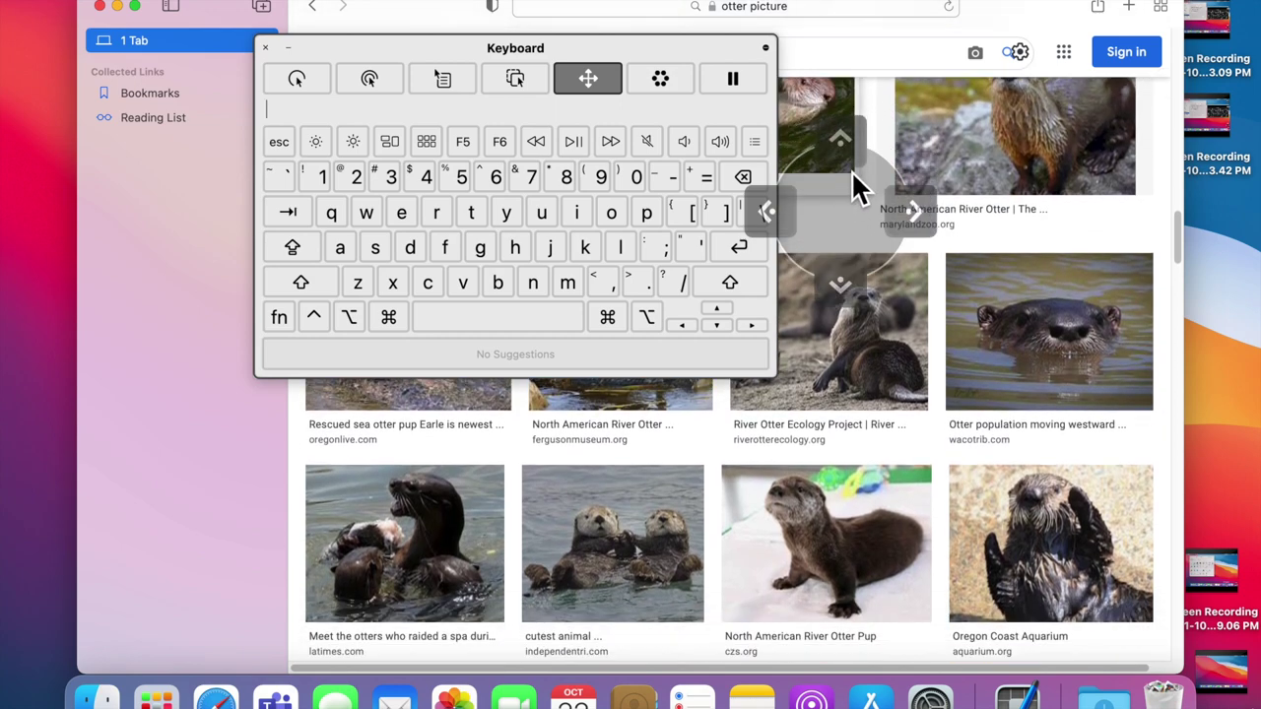
{"action": "scroll", "coordinate": [853, 188], "scroll_direction": "up", "scroll_amount": 2}
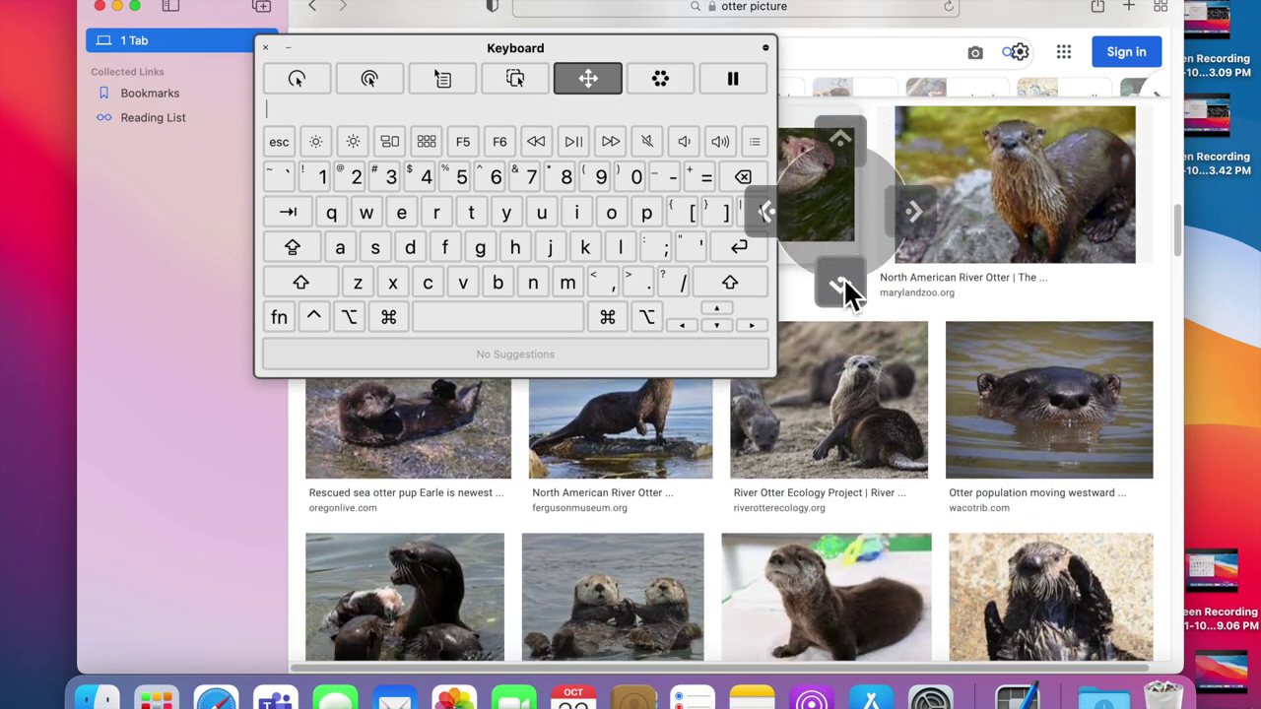
{"action": "scroll", "coordinate": [843, 283], "scroll_direction": "down", "scroll_amount": 10}
{"action": "scroll", "coordinate": [843, 276], "scroll_direction": "down", "scroll_amount": 15}
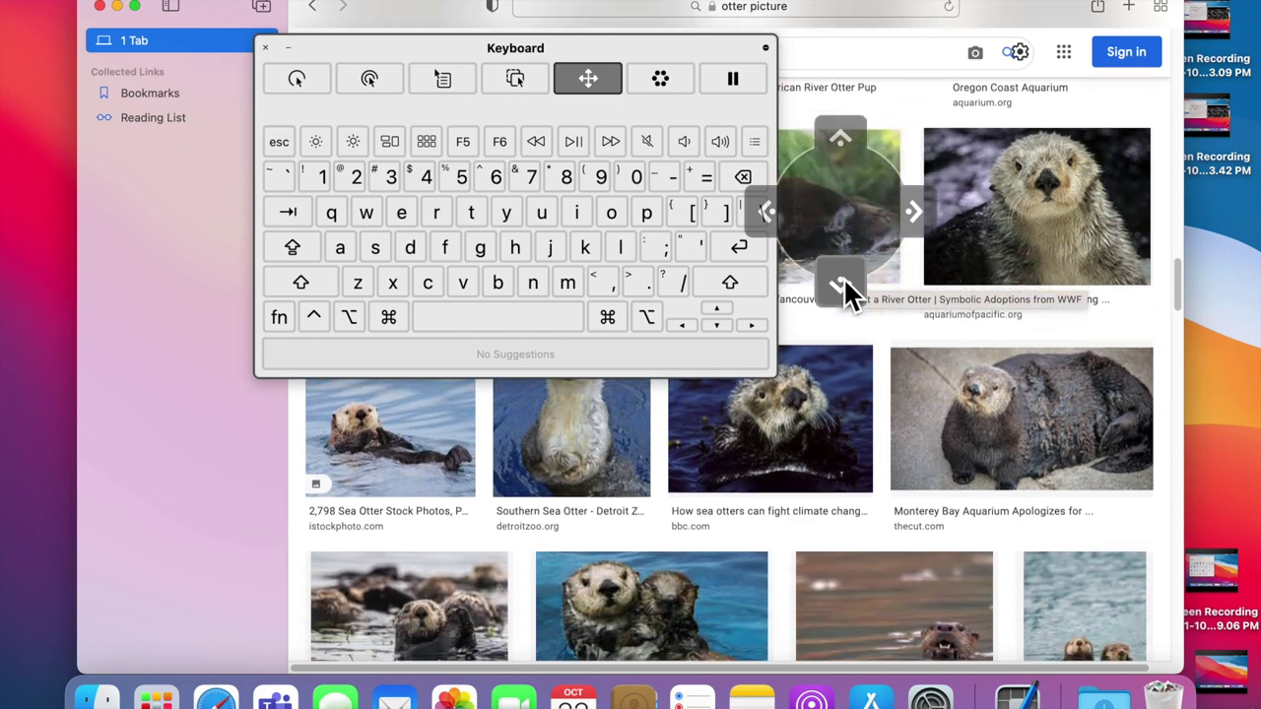
{"action": "scroll", "coordinate": [842, 155], "scroll_direction": "up", "scroll_amount": 10}
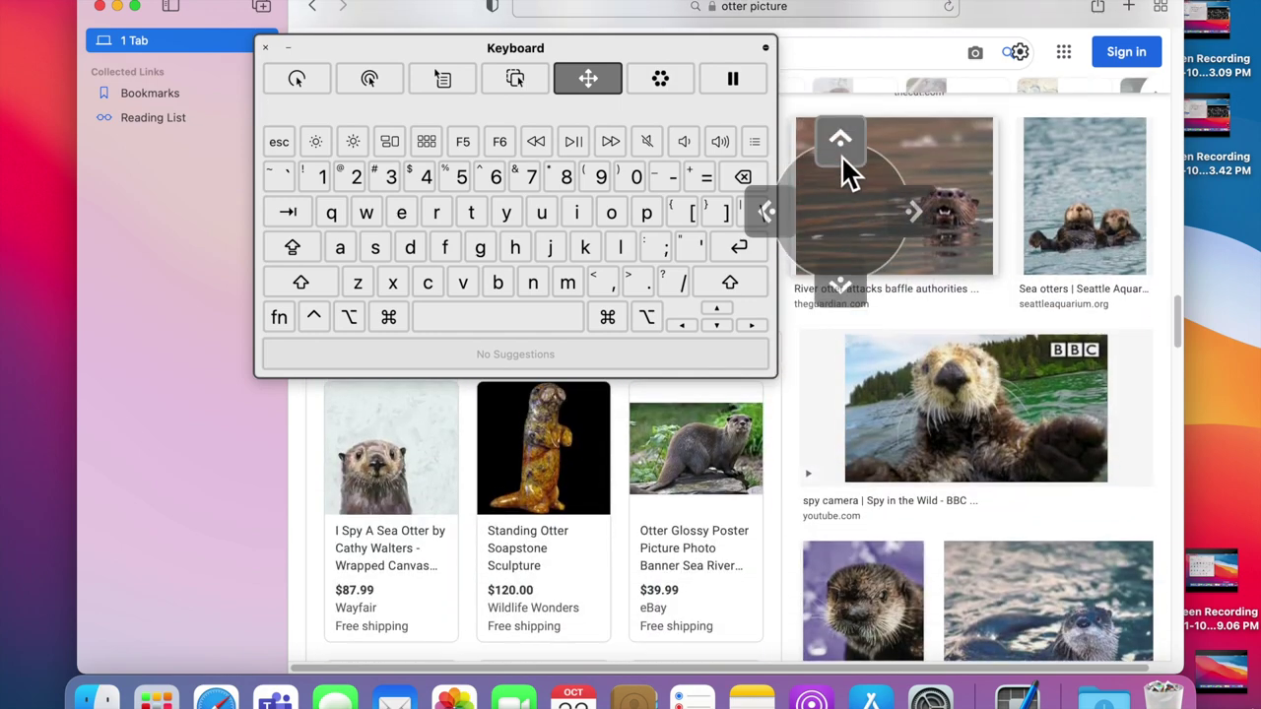
{"action": "scroll", "coordinate": [843, 158], "scroll_direction": "up", "scroll_amount": 15}
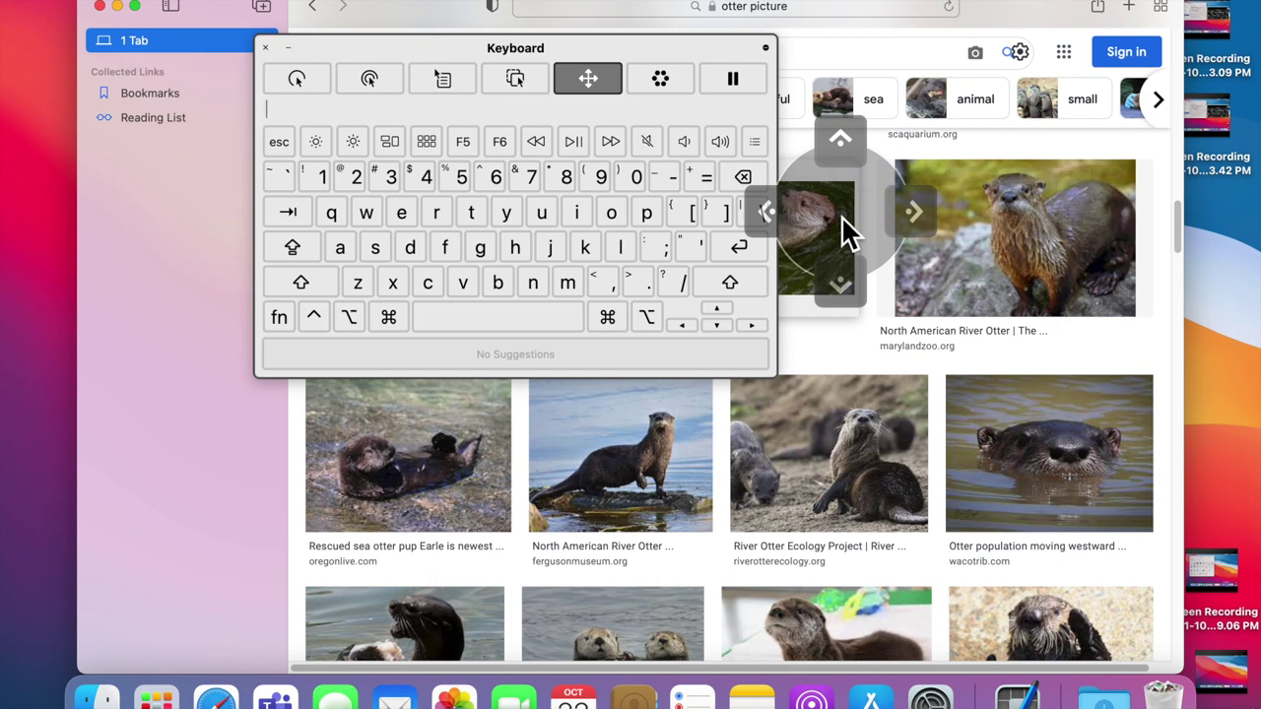
{"action": "left_click", "coordinate": [595, 81]}
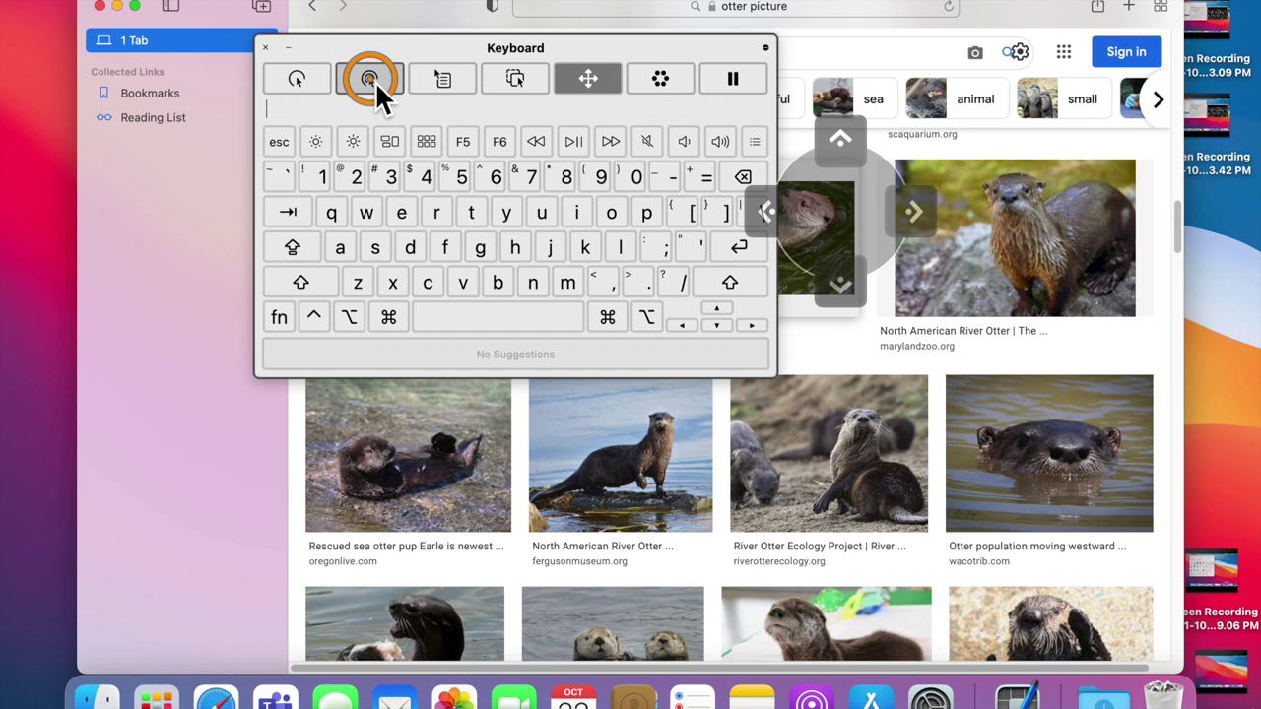
{"action": "left_click", "coordinate": [303, 80]}
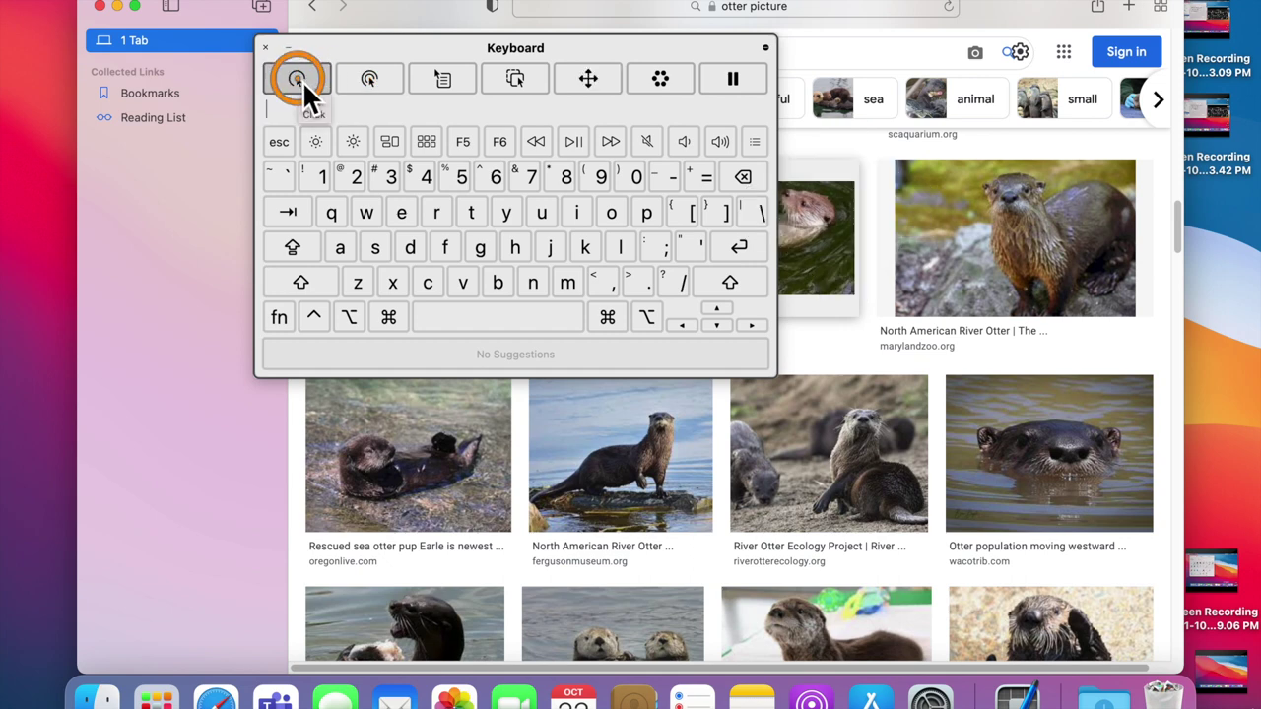
Step: Close the Safari otter search window, then call up the Options Menu dwell ring on the desktop
{"action": "left_click", "coordinate": [100, 8]}
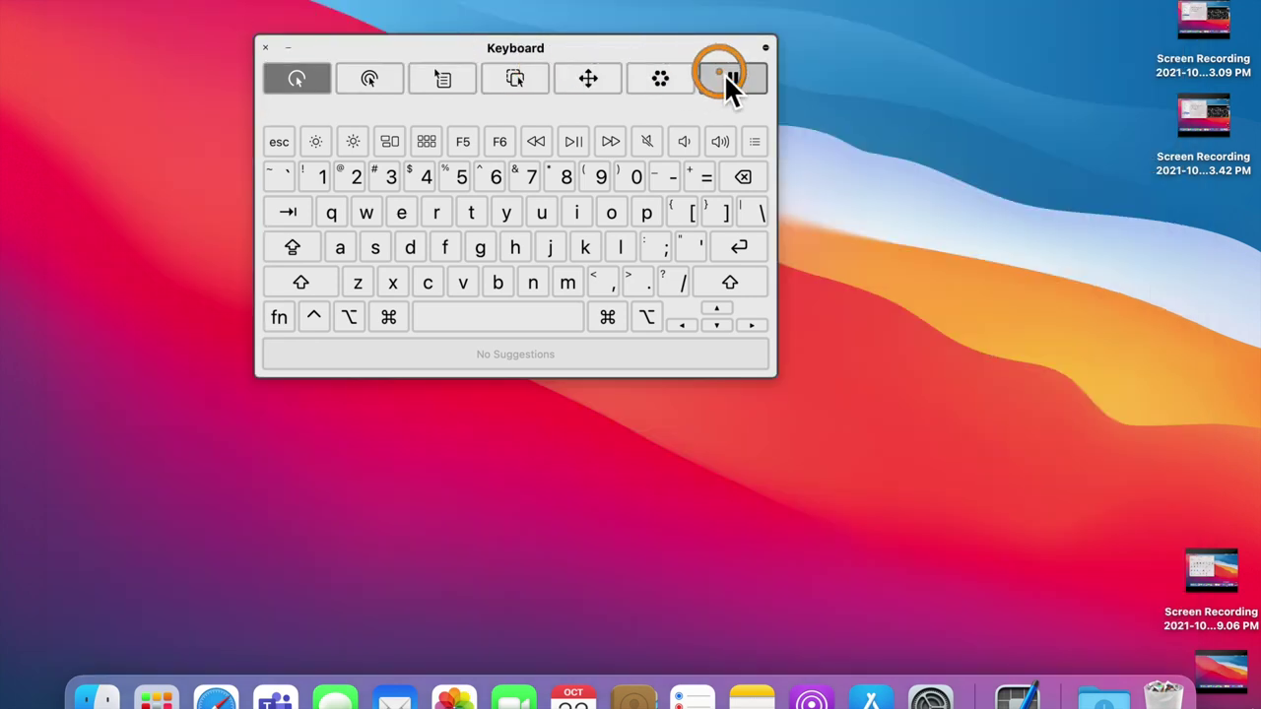
{"action": "left_click", "coordinate": [658, 82]}
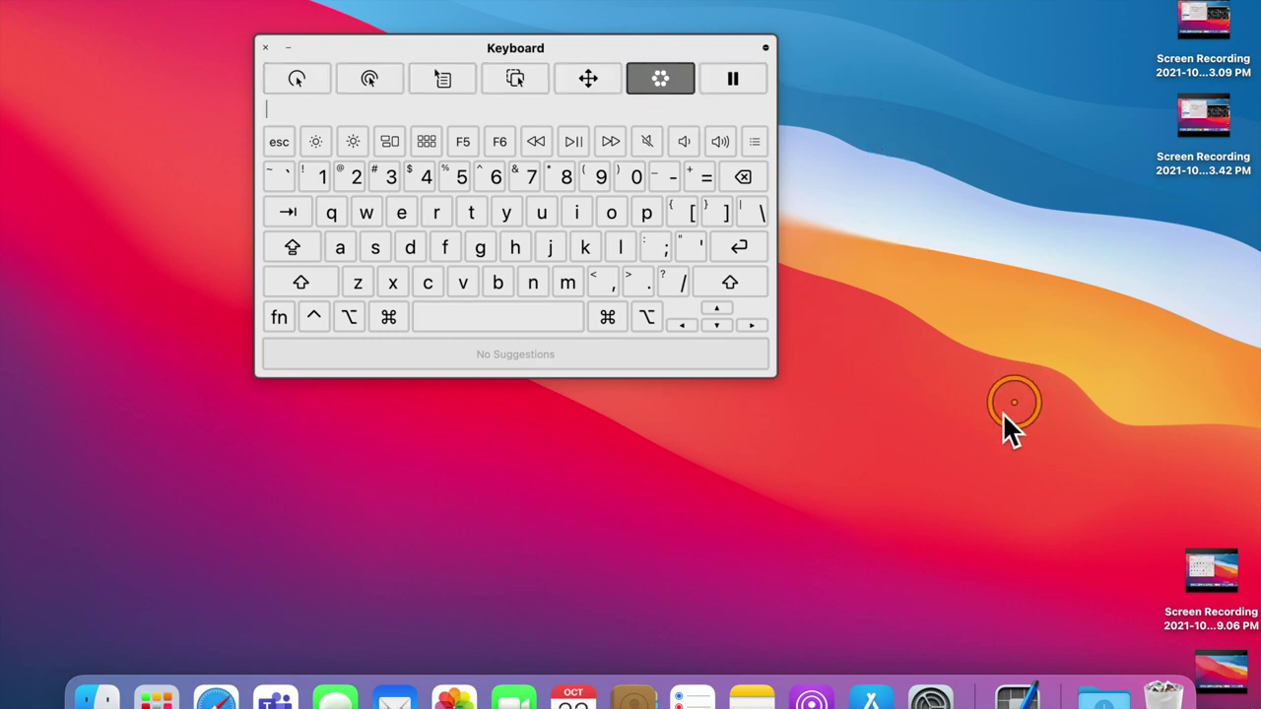
{"action": "left_click", "coordinate": [806, 511]}
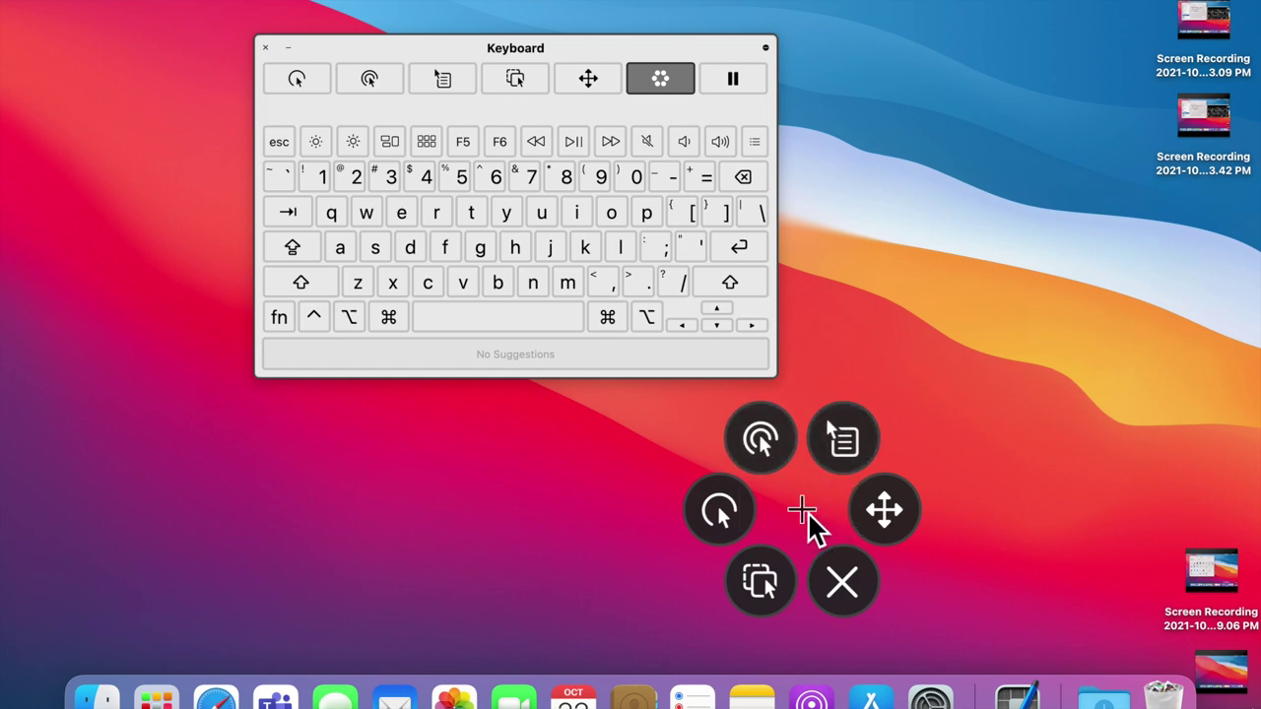
Step: Turn on Use Stacks from the desktop's right-click menu, then pause dwelling with the Pause button
{"action": "right_click", "coordinate": [844, 441]}
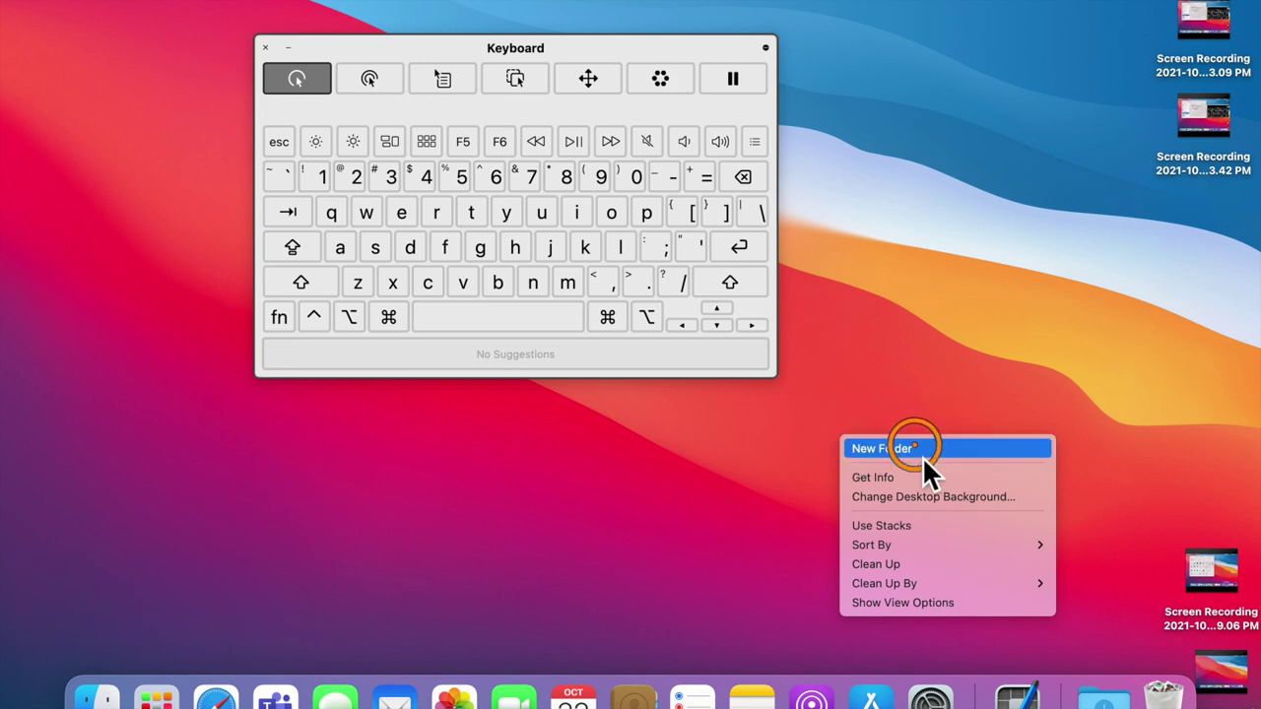
{"action": "left_click", "coordinate": [927, 536]}
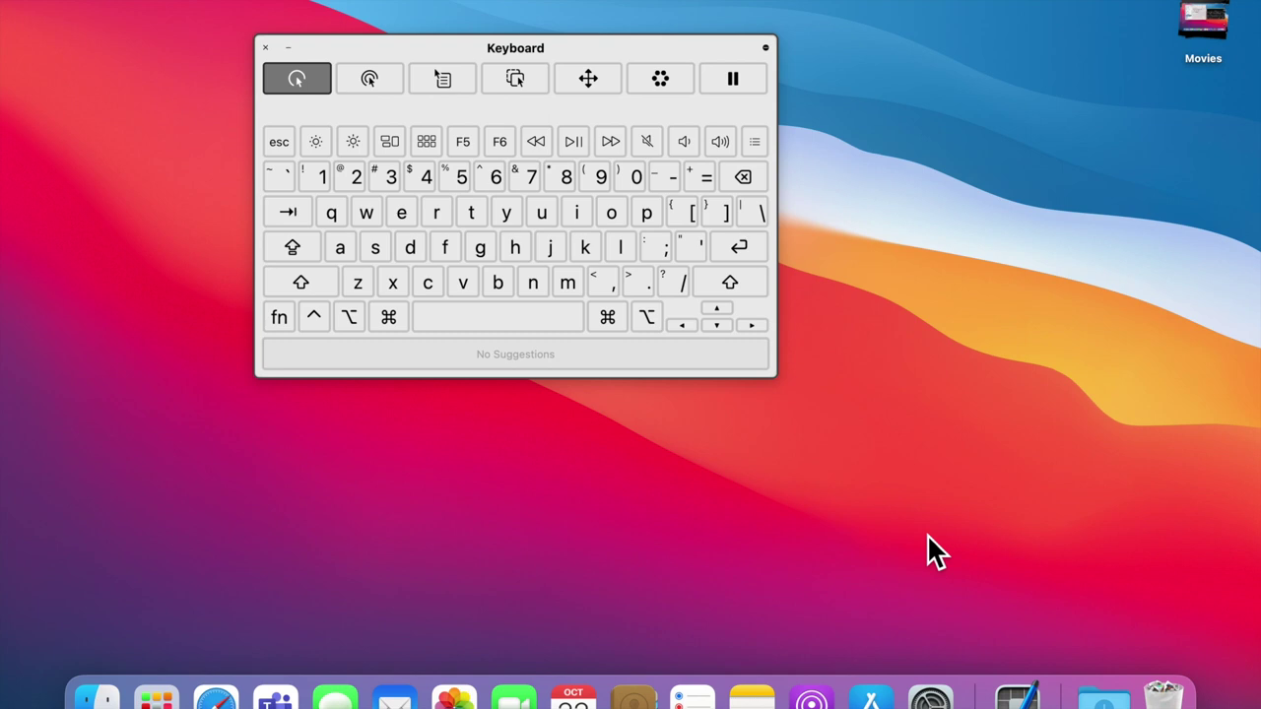
{"action": "left_click", "coordinate": [745, 84]}
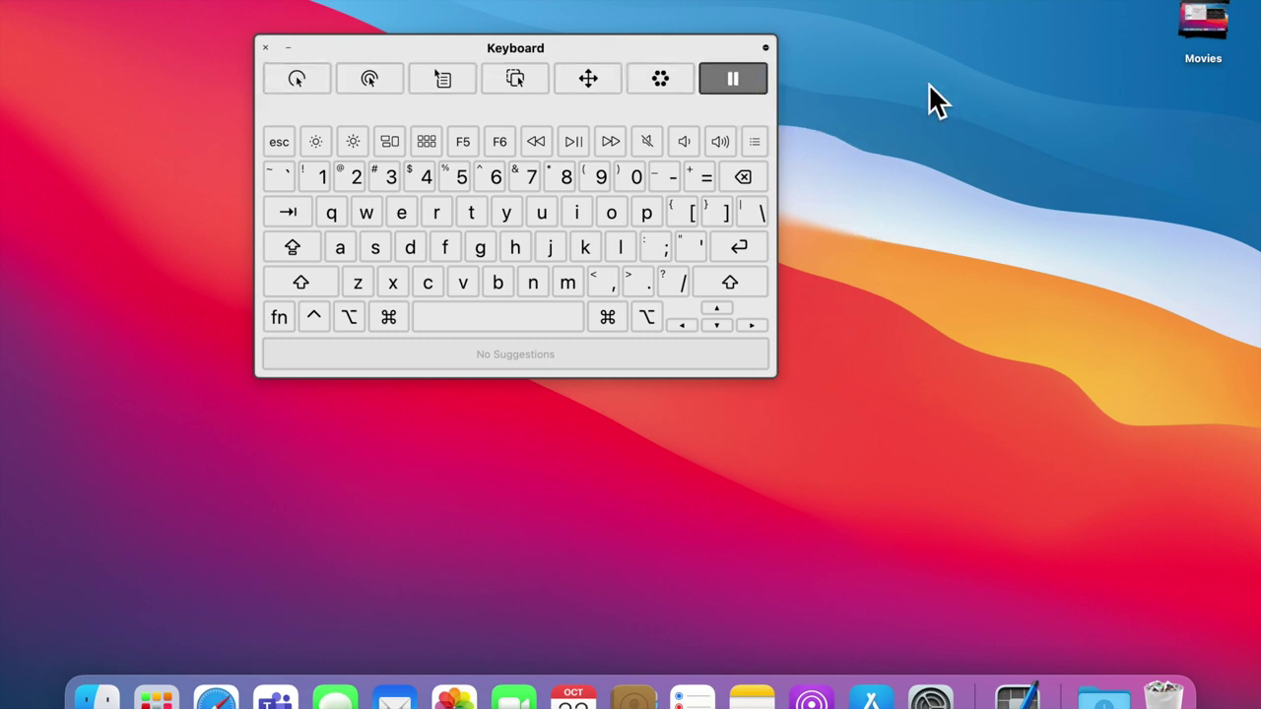